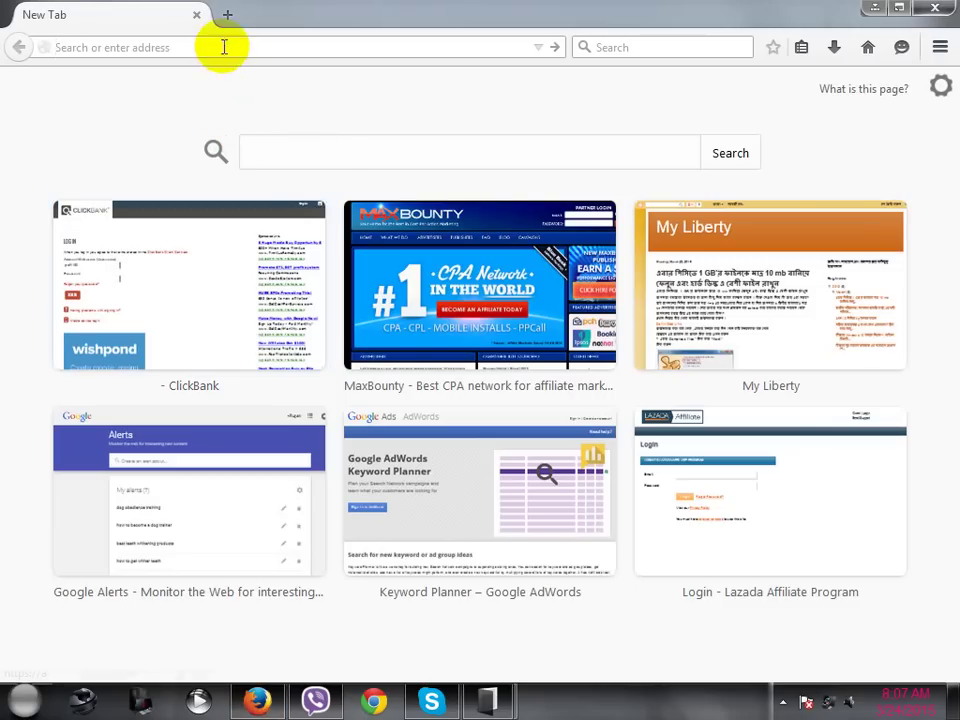
{"action": "right_click", "coordinate": [224, 47]}
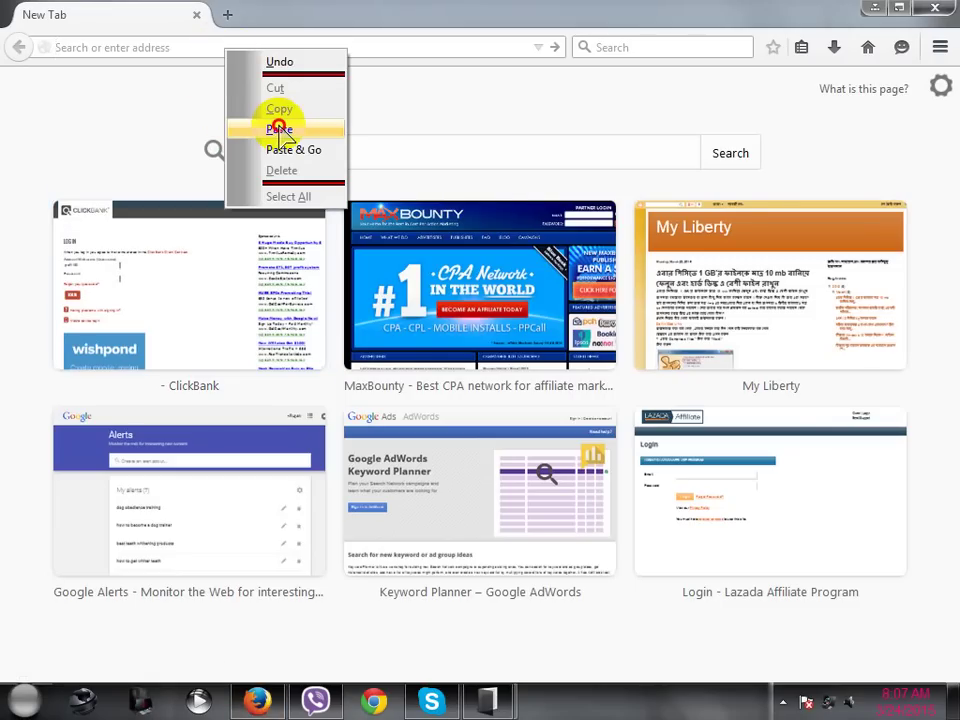
{"action": "left_click", "coordinate": [279, 130]}
{"action": "key", "text": "Return"}
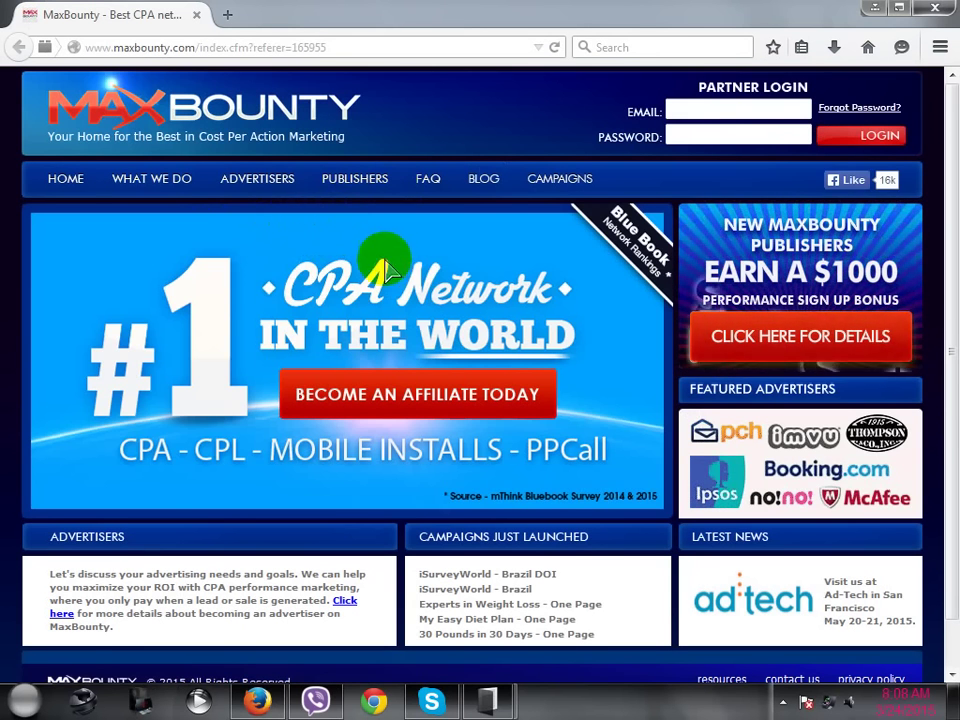
{"action": "scroll", "coordinate": [290, 285], "scroll_direction": "down", "scroll_amount": 1}
{"action": "scroll", "coordinate": [295, 285], "scroll_direction": "up", "scroll_amount": 1}
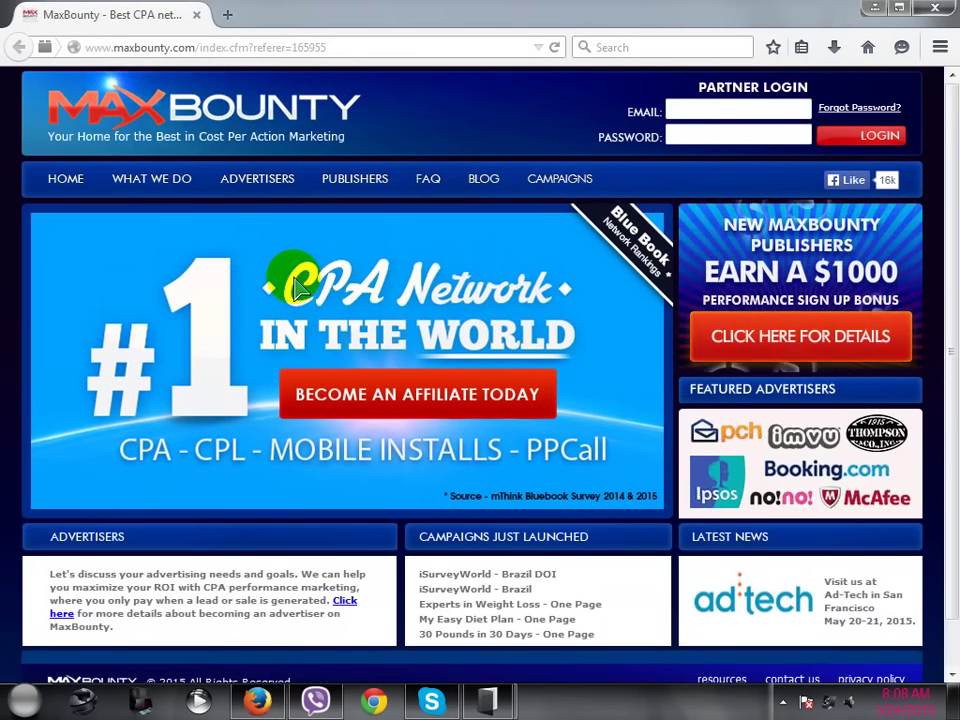
- Go to the affiliate signup form via 'Become an Affiliate Today'
{"action": "left_click", "coordinate": [389, 404]}
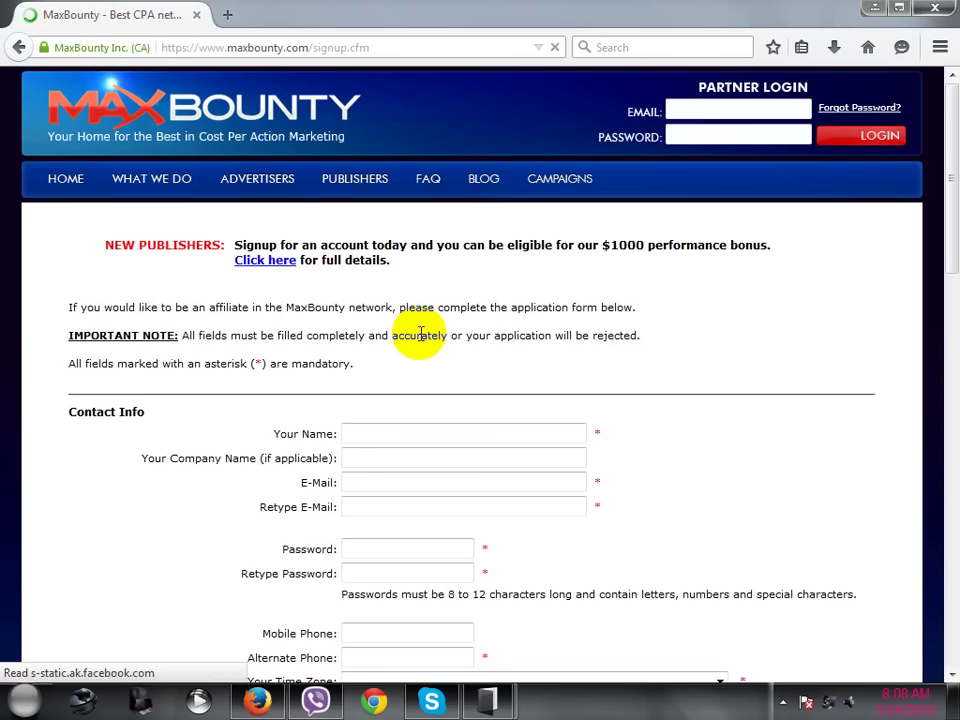
{"action": "scroll", "coordinate": [411, 296], "scroll_direction": "down", "scroll_amount": 1}
{"action": "scroll", "coordinate": [430, 318], "scroll_direction": "down", "scroll_amount": 3}
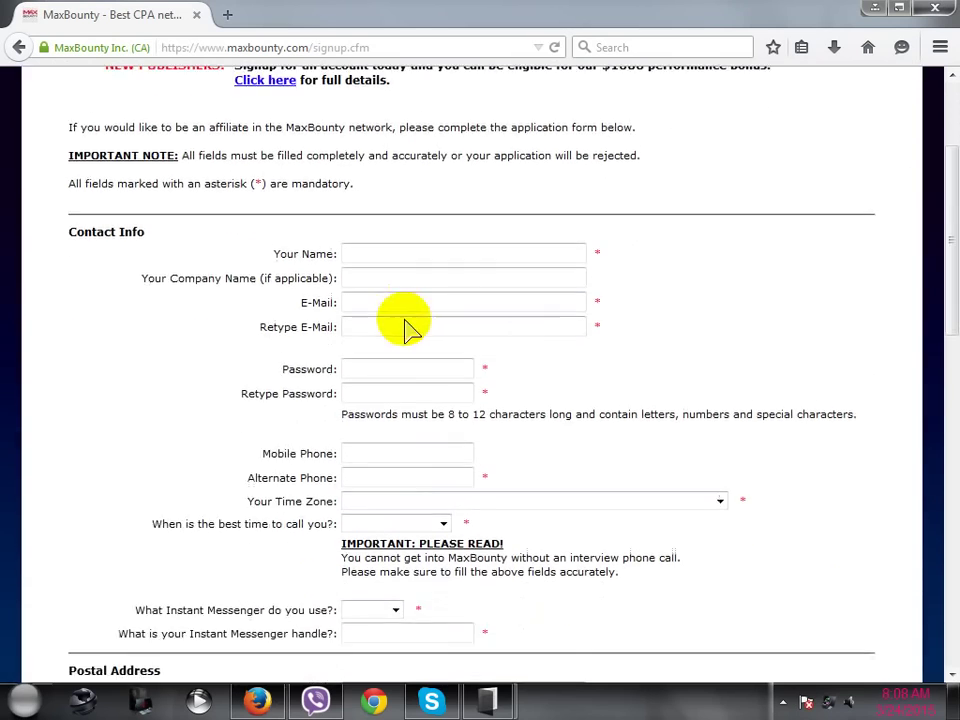
{"action": "scroll", "coordinate": [390, 322], "scroll_direction": "up", "scroll_amount": 4}
{"action": "scroll", "coordinate": [365, 322], "scroll_direction": "down", "scroll_amount": 2}
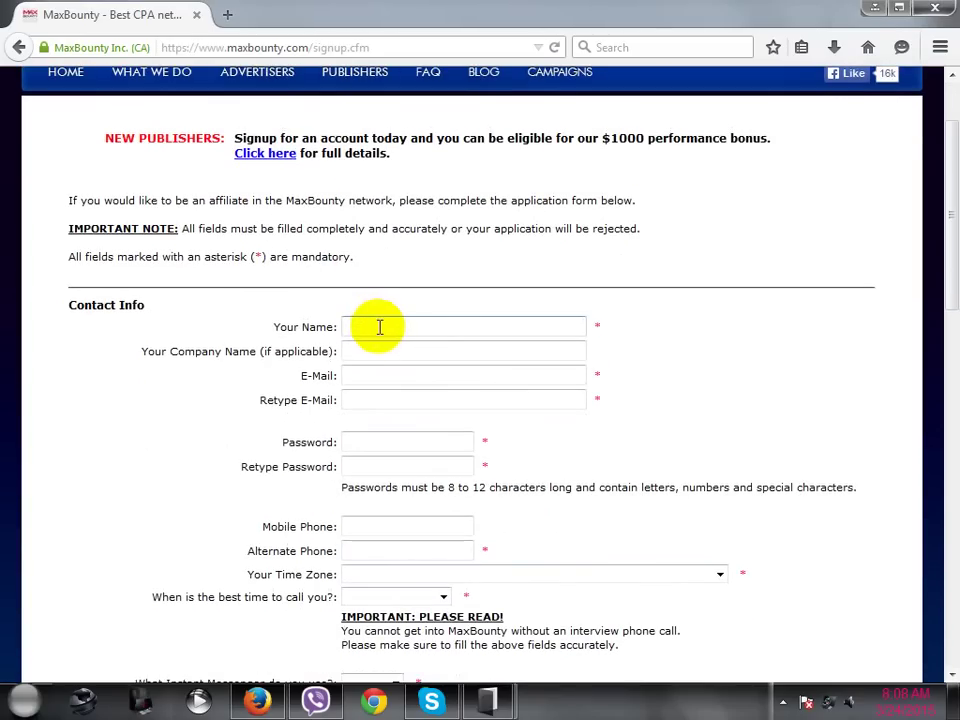
- Enter the applicant's full name in Your Name, removing the leading title and a stray paste
{"action": "left_click", "coordinate": [386, 327]}
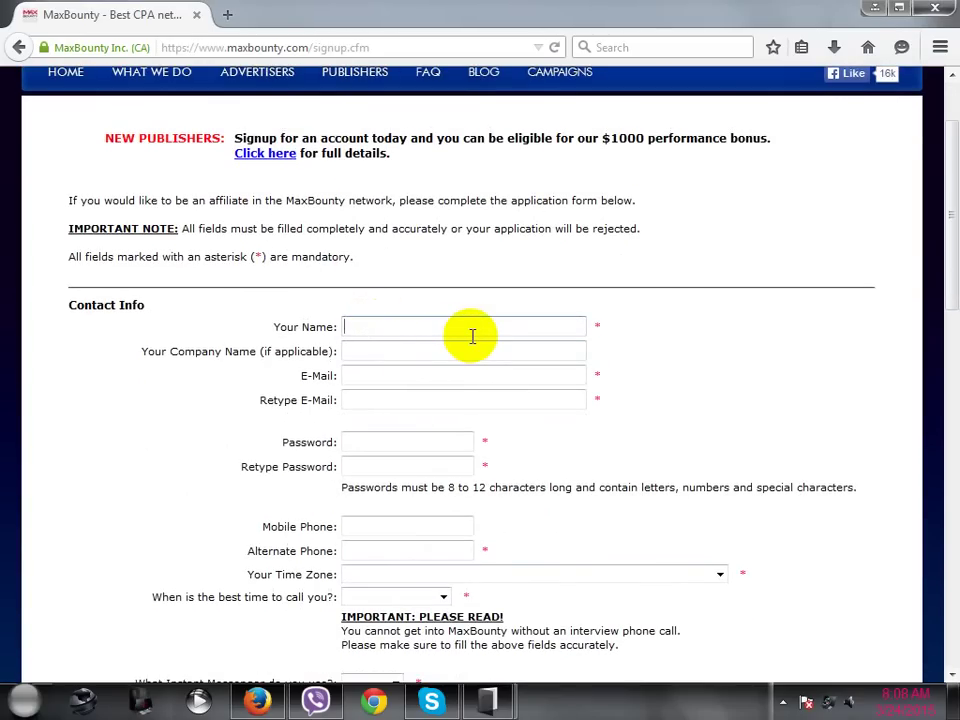
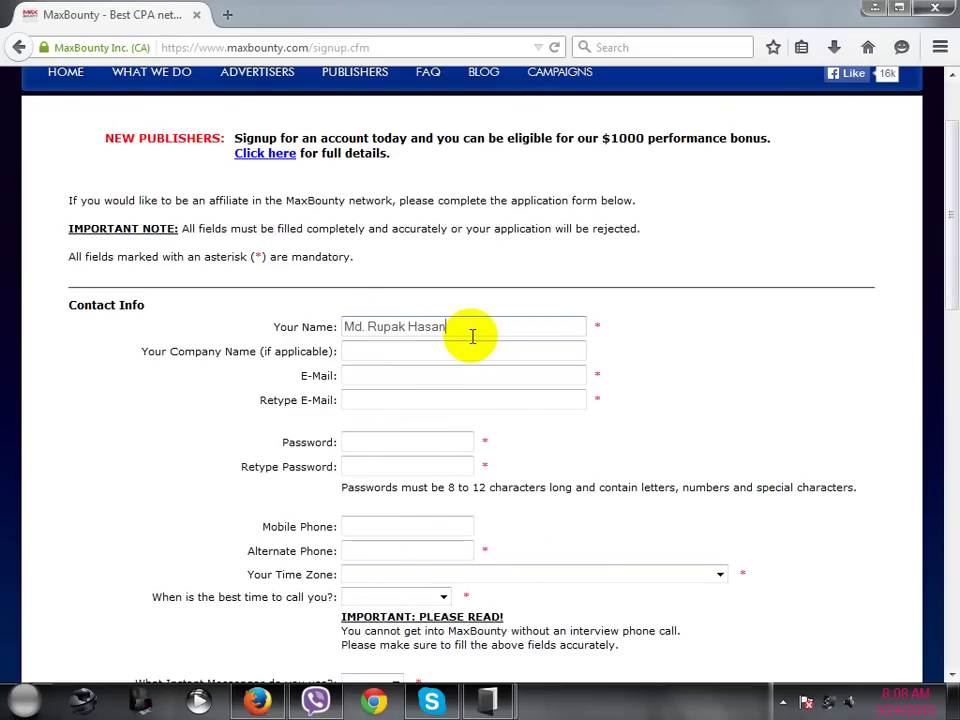
{"action": "left_click", "coordinate": [367, 330]}
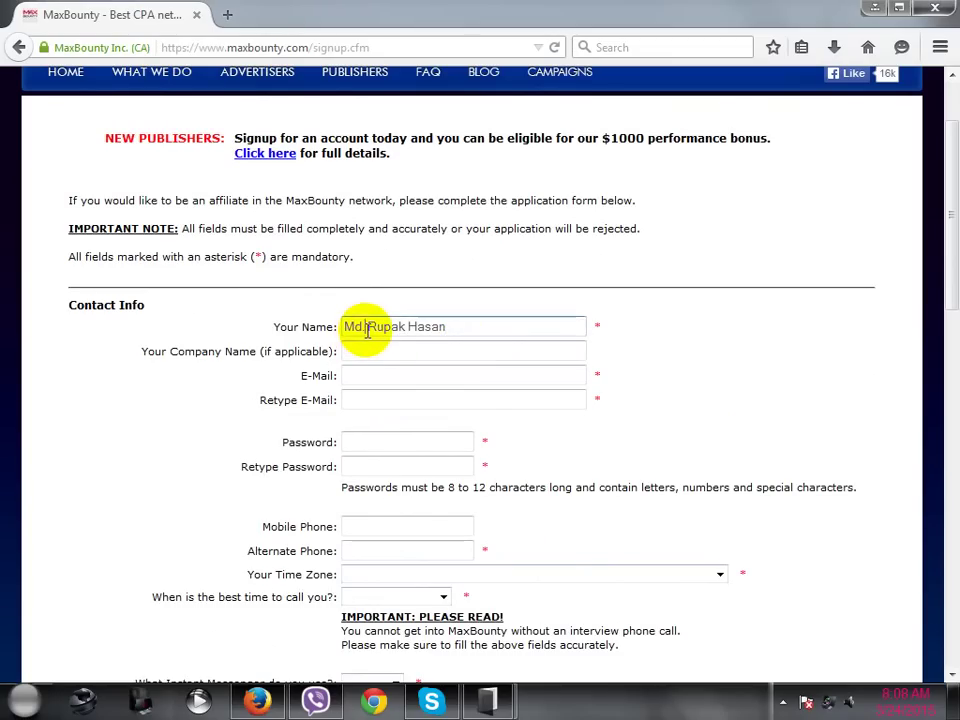
{"action": "key", "text": "BackSpace"}
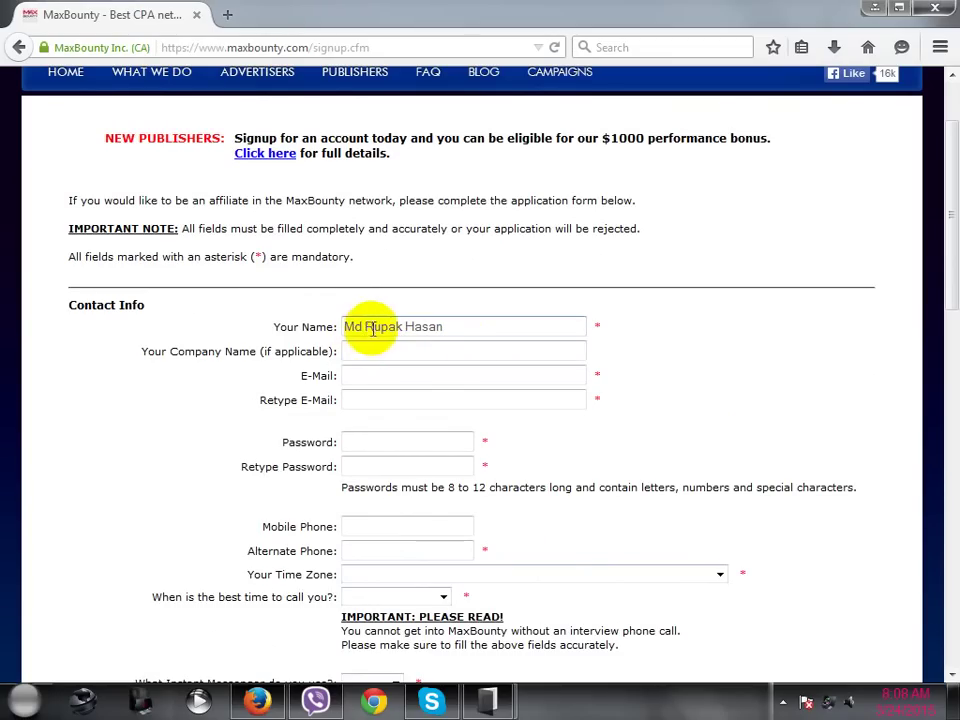
{"action": "left_click", "coordinate": [366, 330]}
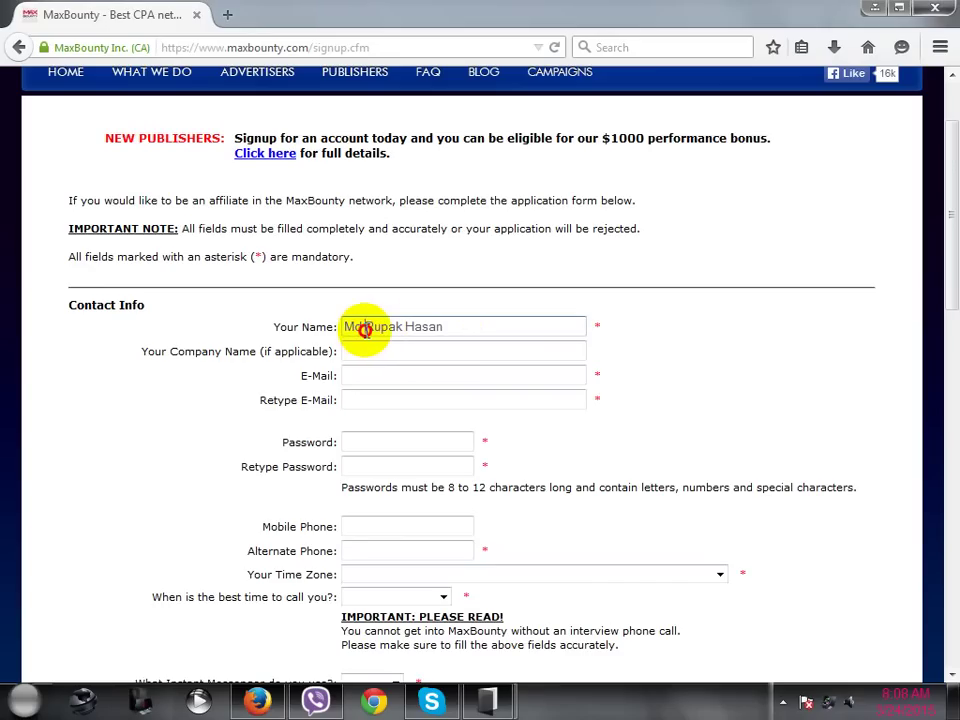
{"action": "left_click_drag", "start_coordinate": [366, 330], "coordinate": [346, 324]}
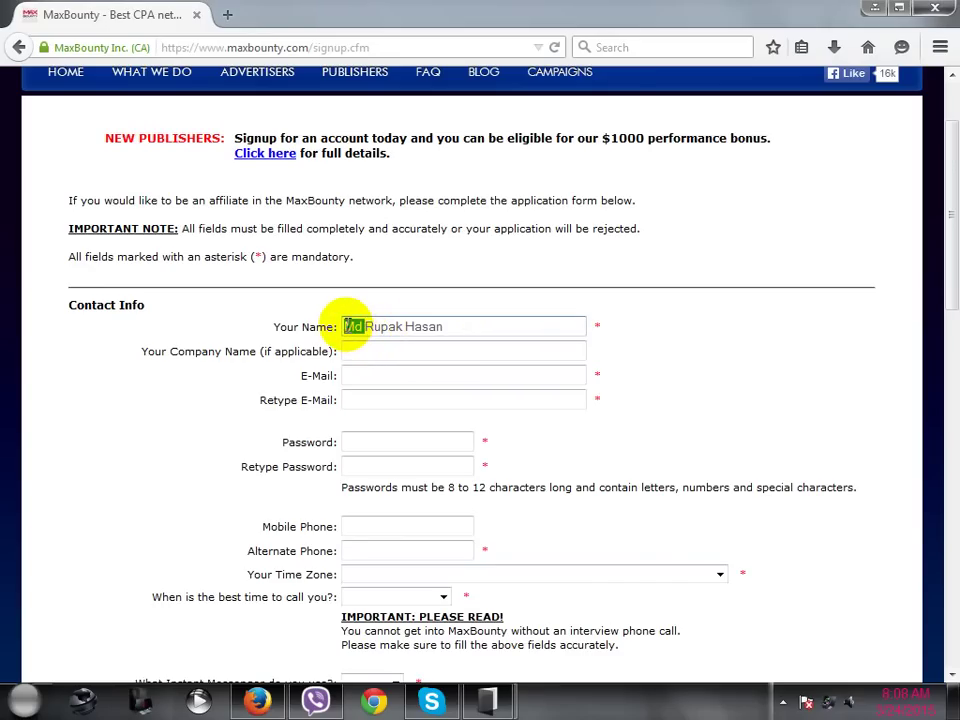
{"action": "key", "text": "BackSpace"}
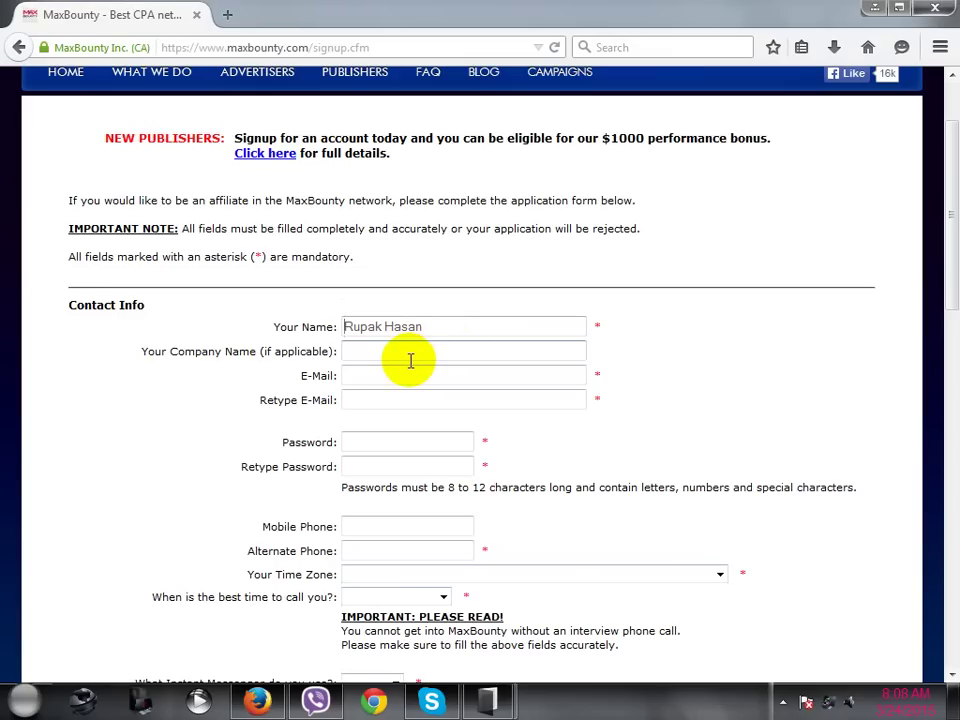
{"action": "scroll", "coordinate": [410, 360], "scroll_direction": "down", "scroll_amount": 2}
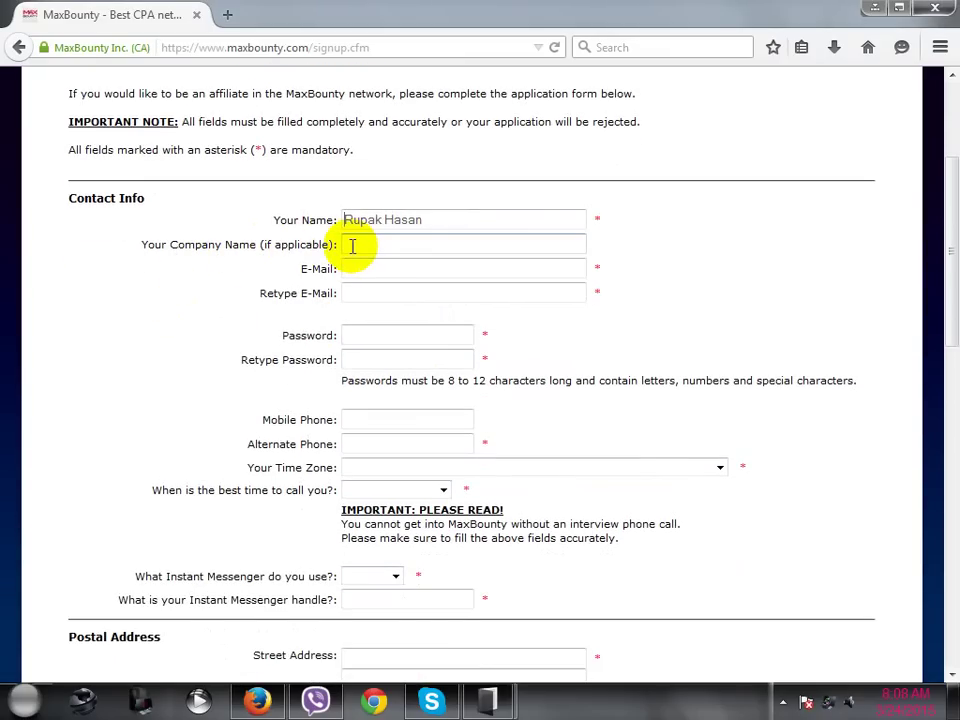
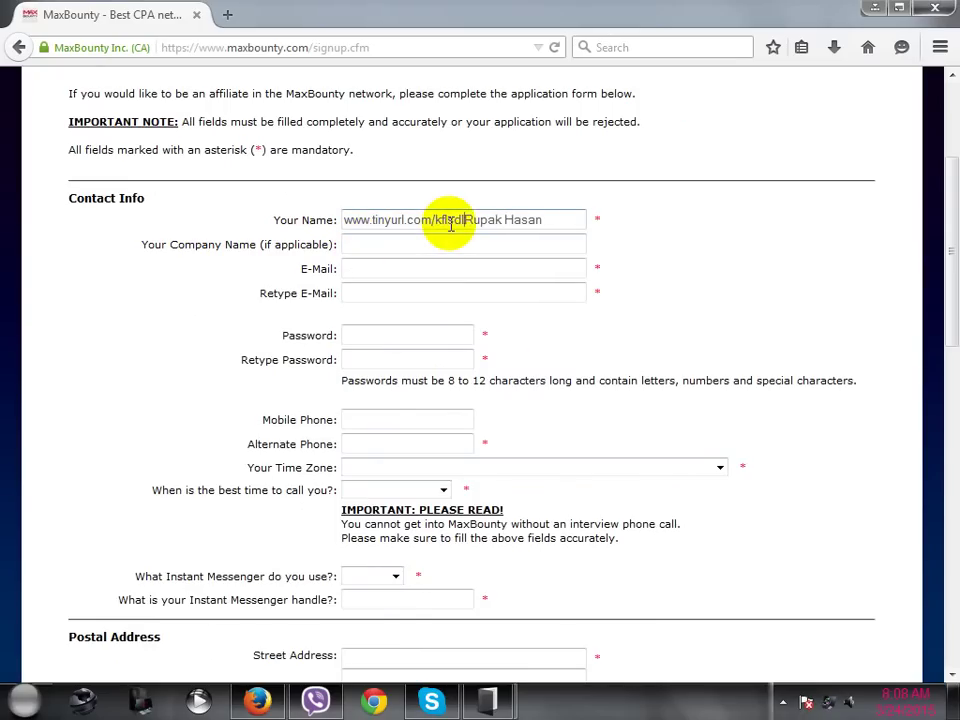
{"action": "left_click", "coordinate": [419, 244]}
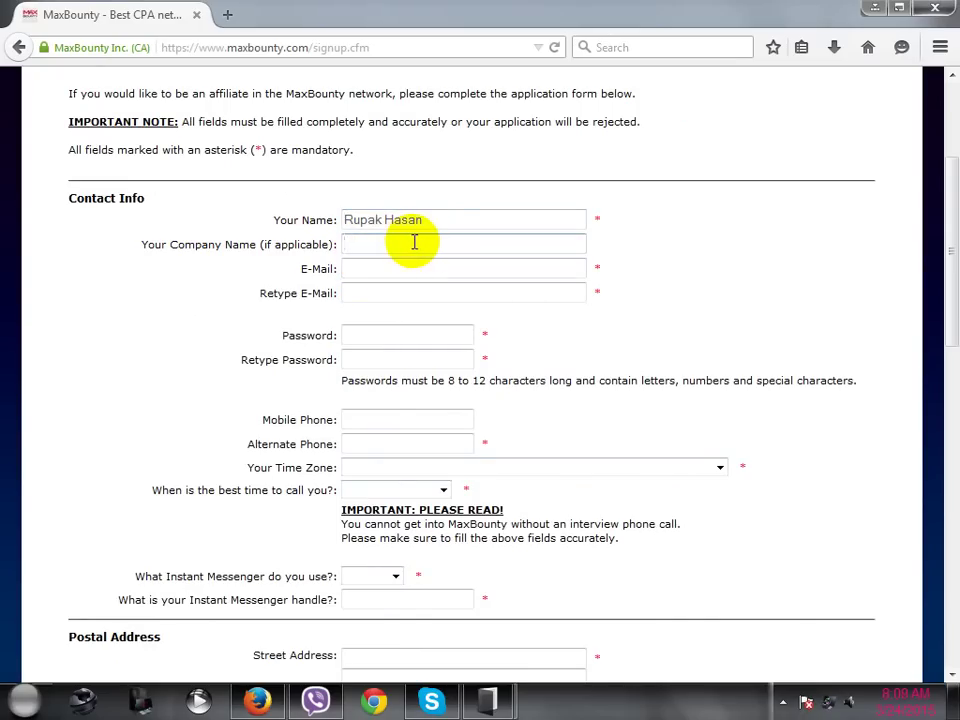
{"action": "left_click", "coordinate": [403, 269]}
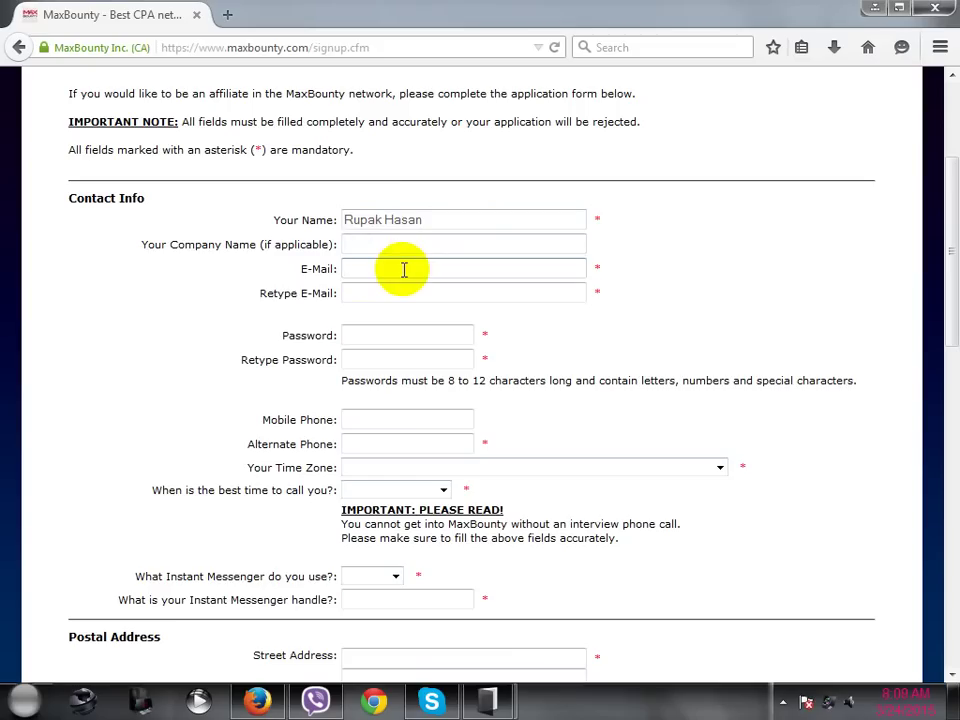
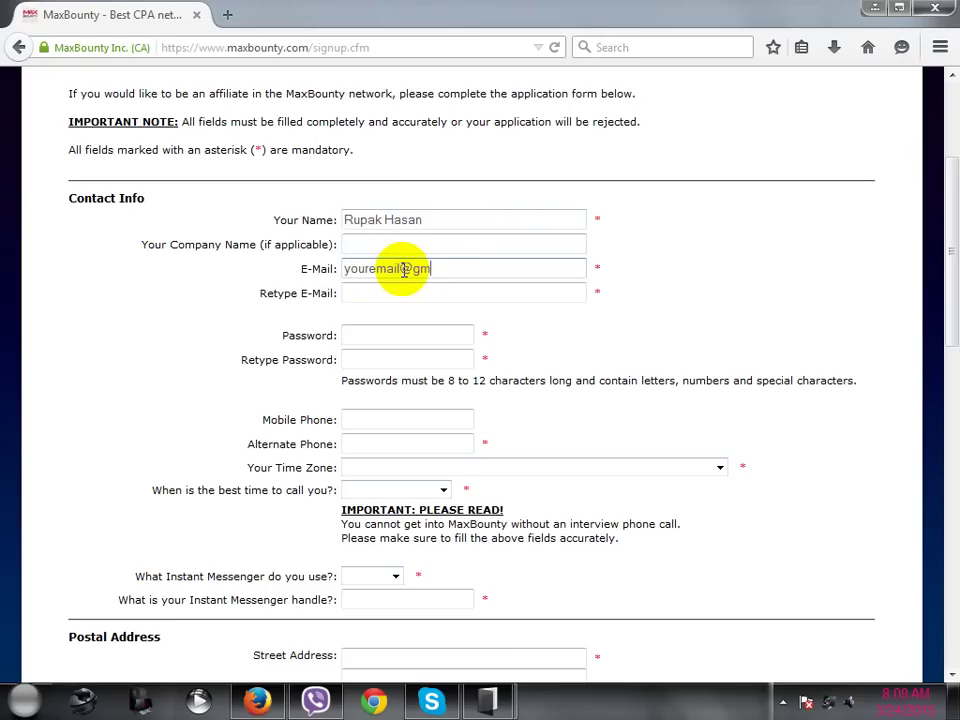
- Type the contact e-mail address and copy it into the Retype E-Mail field
{"action": "left_click", "coordinate": [494, 269]}
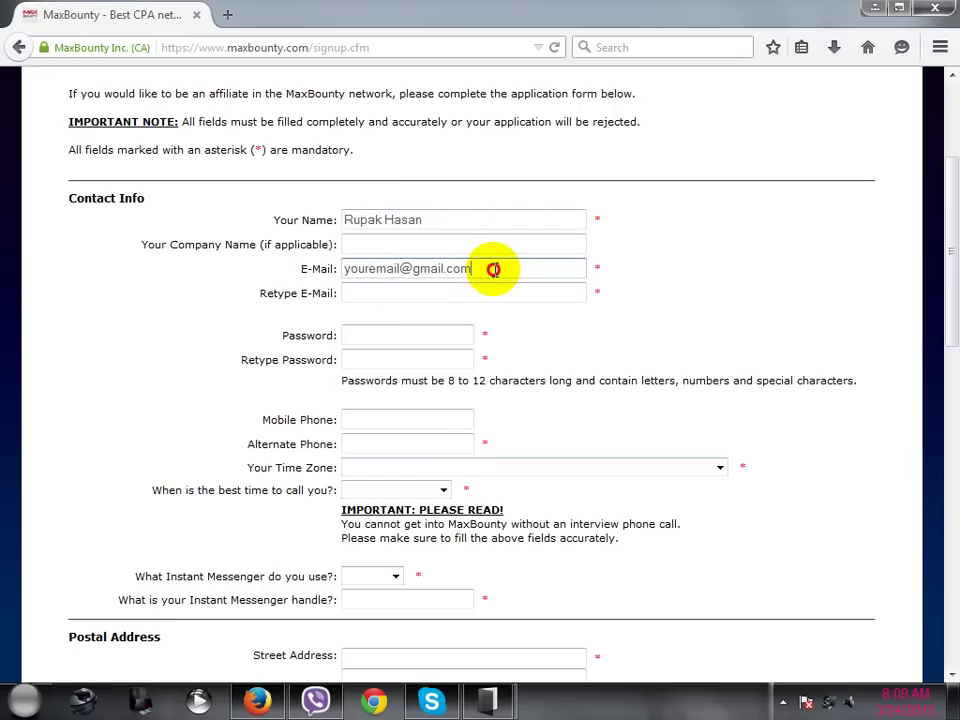
{"action": "left_click_drag", "start_coordinate": [494, 269], "coordinate": [349, 268]}
{"action": "key", "text": "ctrl+c"}
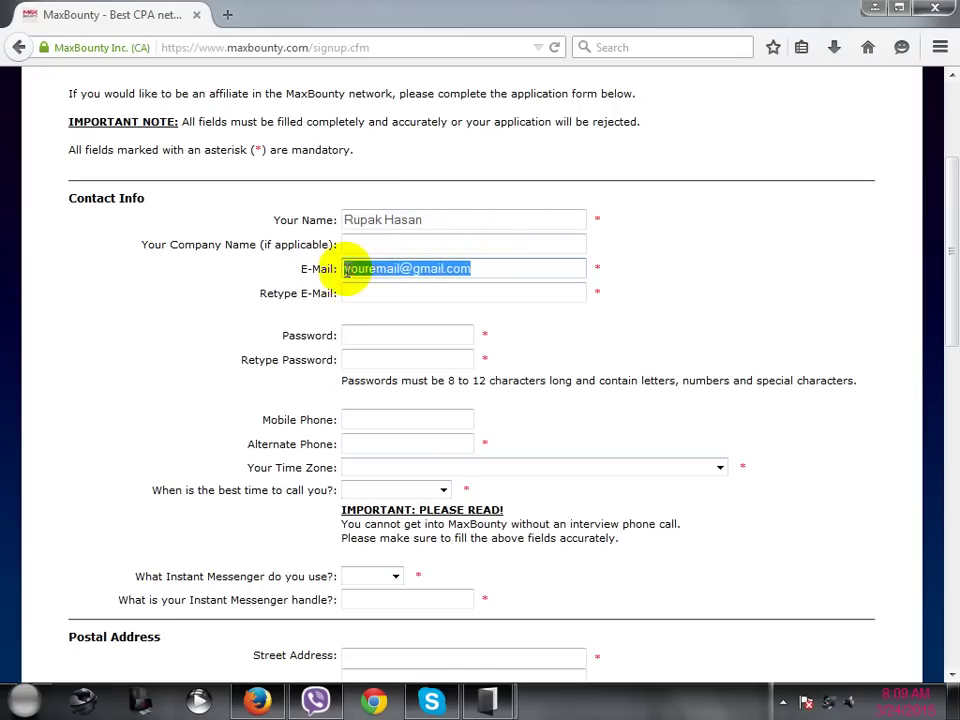
{"action": "left_click", "coordinate": [373, 292]}
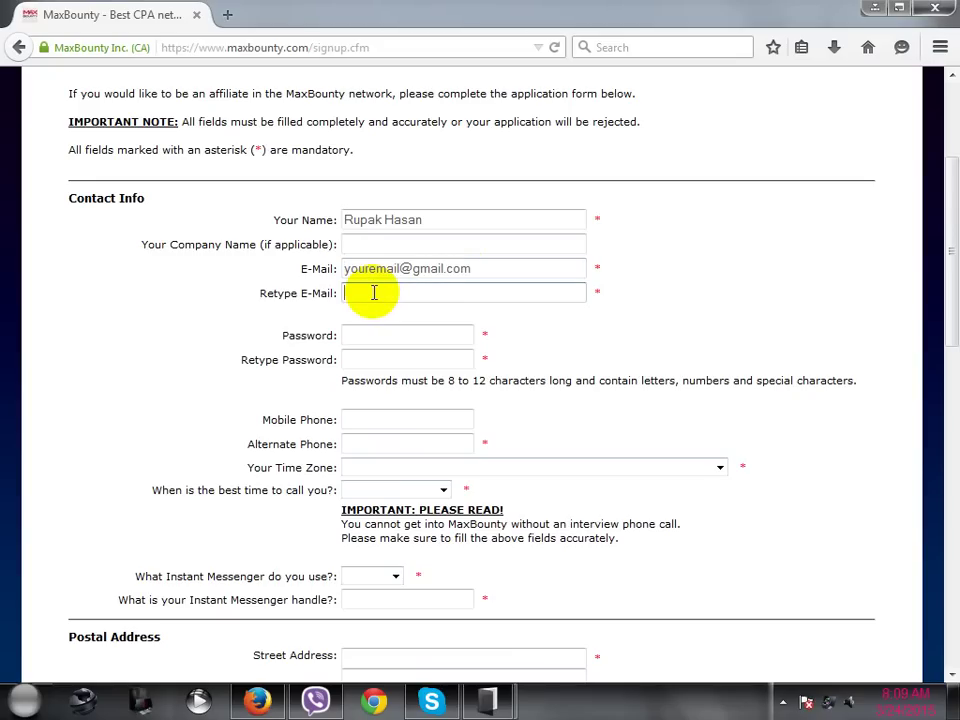
{"action": "key", "text": "ctrl+v"}
{"action": "scroll", "coordinate": [403, 315], "scroll_direction": "down", "scroll_amount": 2}
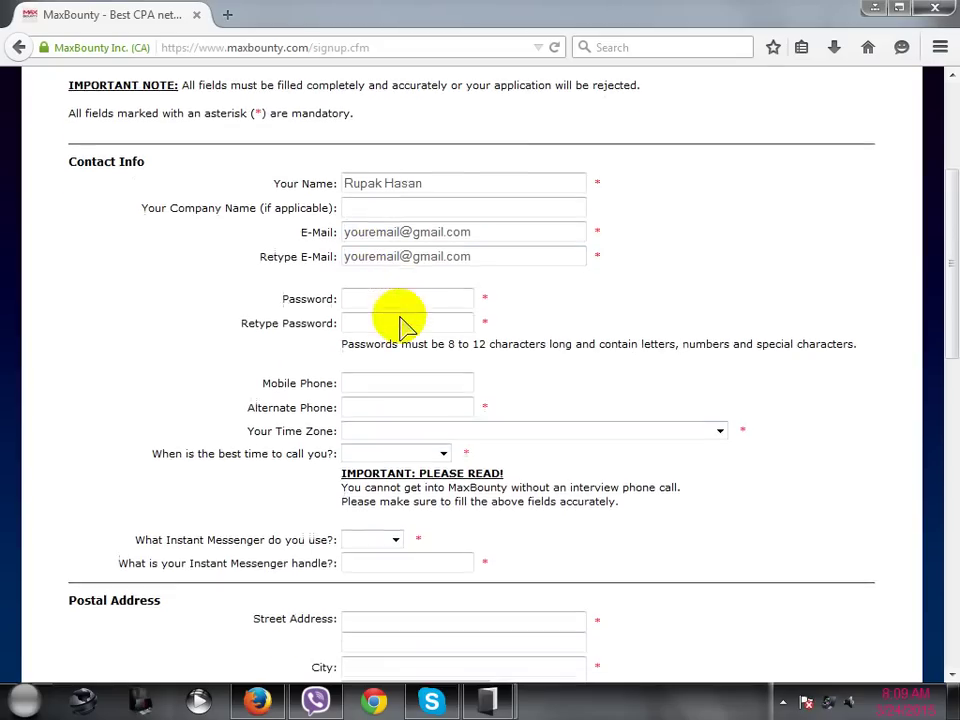
- Enter an account password meeting the 8–12 character rule and retype it to confirm
{"action": "left_click", "coordinate": [399, 233]}
{"action": "scroll", "coordinate": [565, 360], "scroll_direction": "up", "scroll_amount": 2}
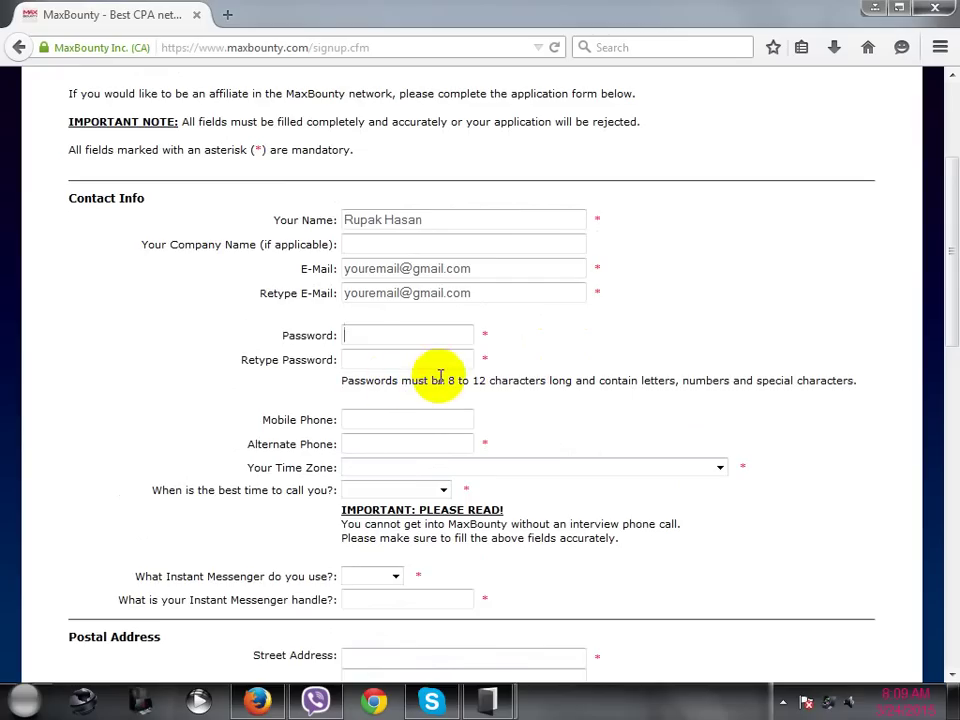
{"action": "left_click_drag", "start_coordinate": [447, 381], "coordinate": [487, 383]}
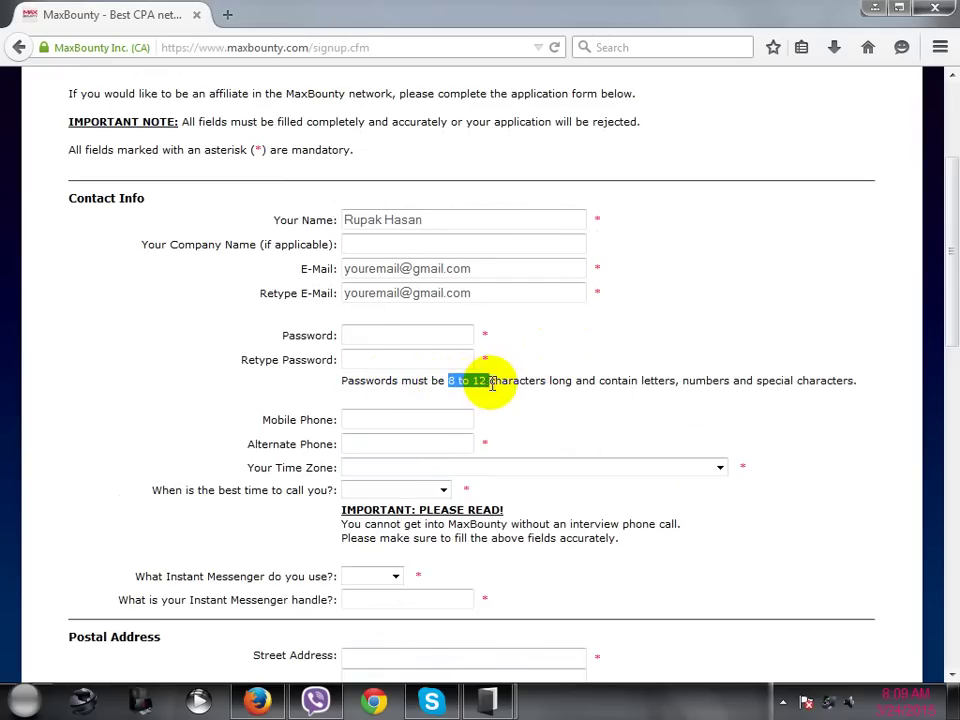
{"action": "left_click", "coordinate": [395, 333]}
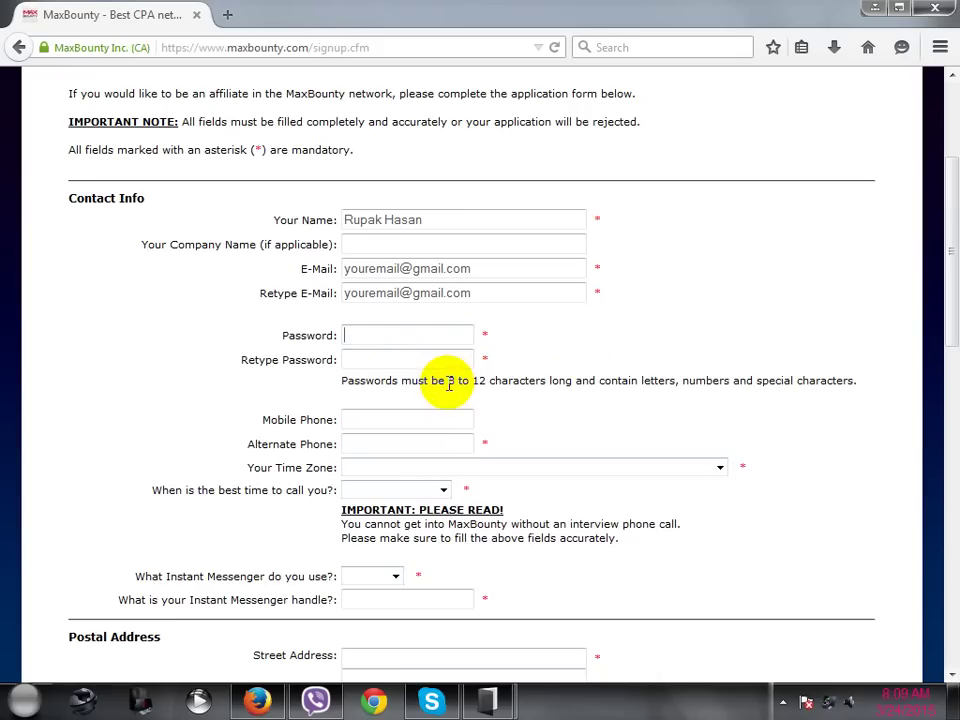
{"action": "left_click_drag", "start_coordinate": [447, 380], "coordinate": [487, 382]}
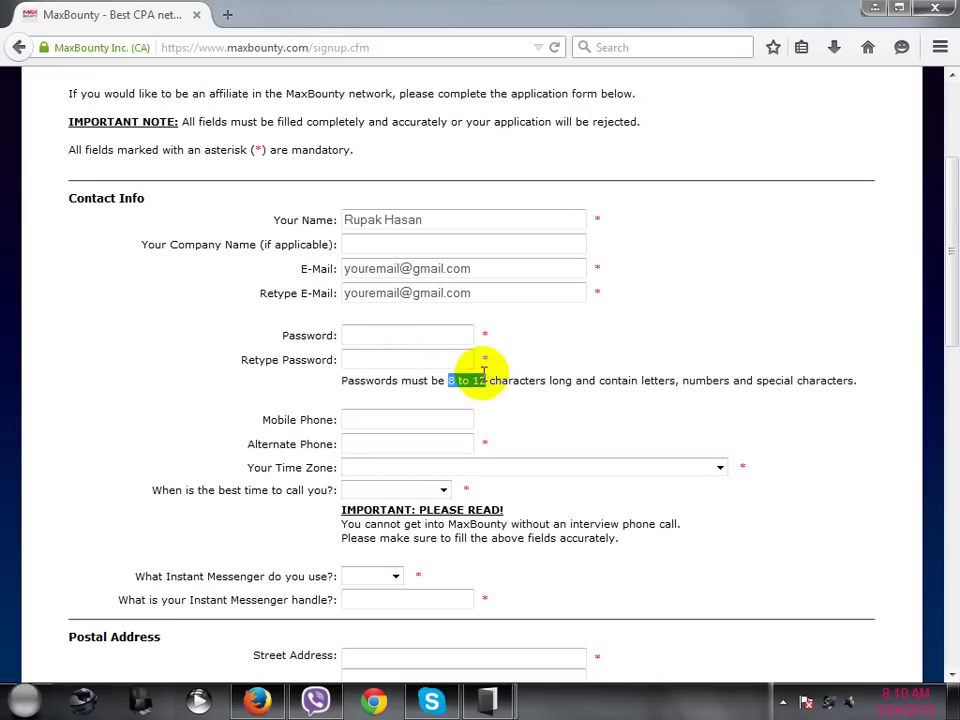
{"action": "left_click", "coordinate": [429, 339]}
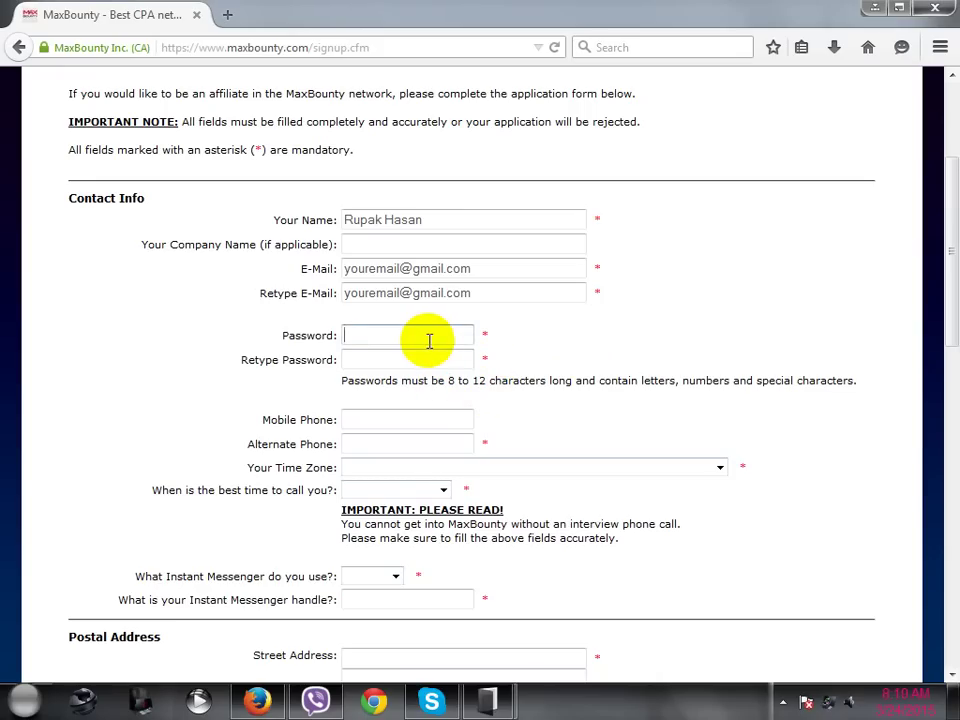
{"action": "type", "text": "••••••••••"}
{"action": "left_click", "coordinate": [410, 361]}
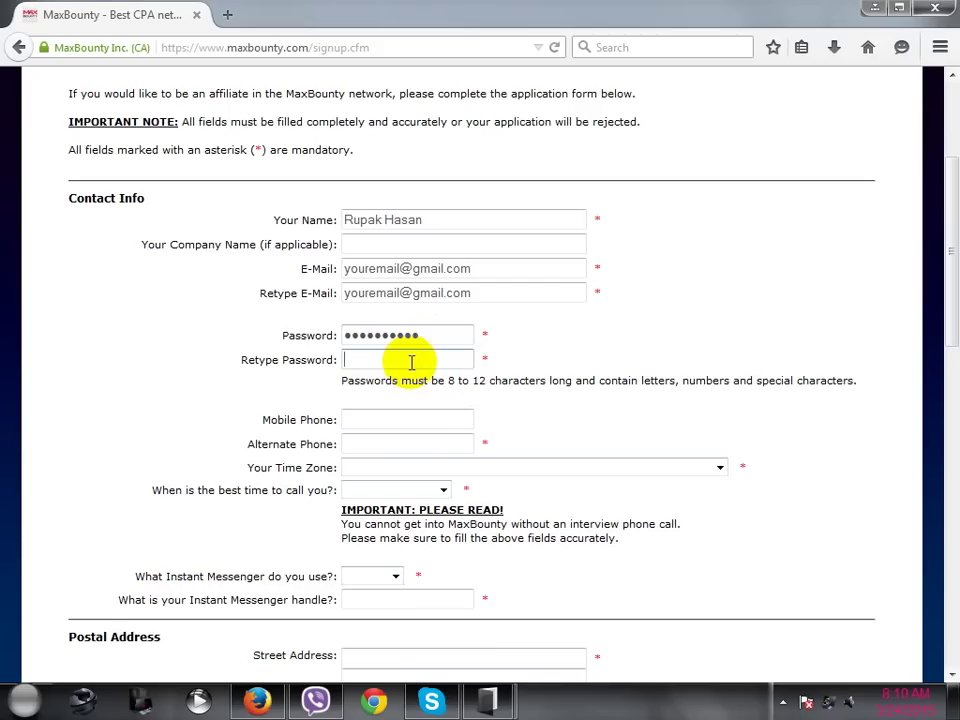
{"action": "type", "text": "•••••••••"}
{"action": "scroll", "coordinate": [410, 336], "scroll_direction": "down", "scroll_amount": 2}
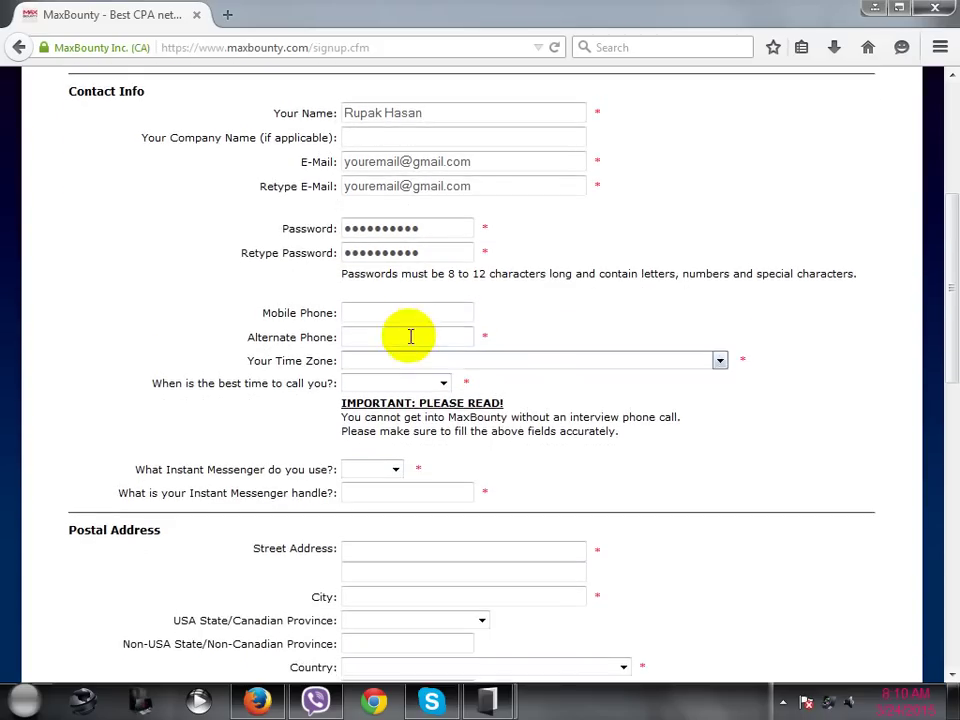
- Fill Mobile Phone and Alternate Phone using Firefox's suggested phone numbers
{"action": "left_click", "coordinate": [400, 312]}
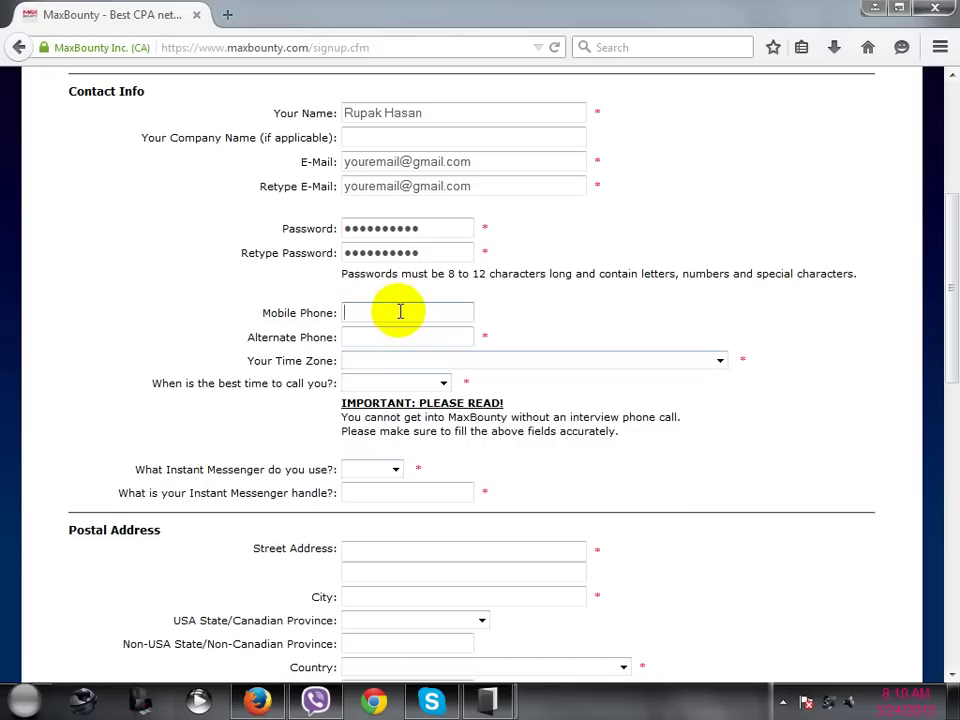
{"action": "type", "text": "+"}
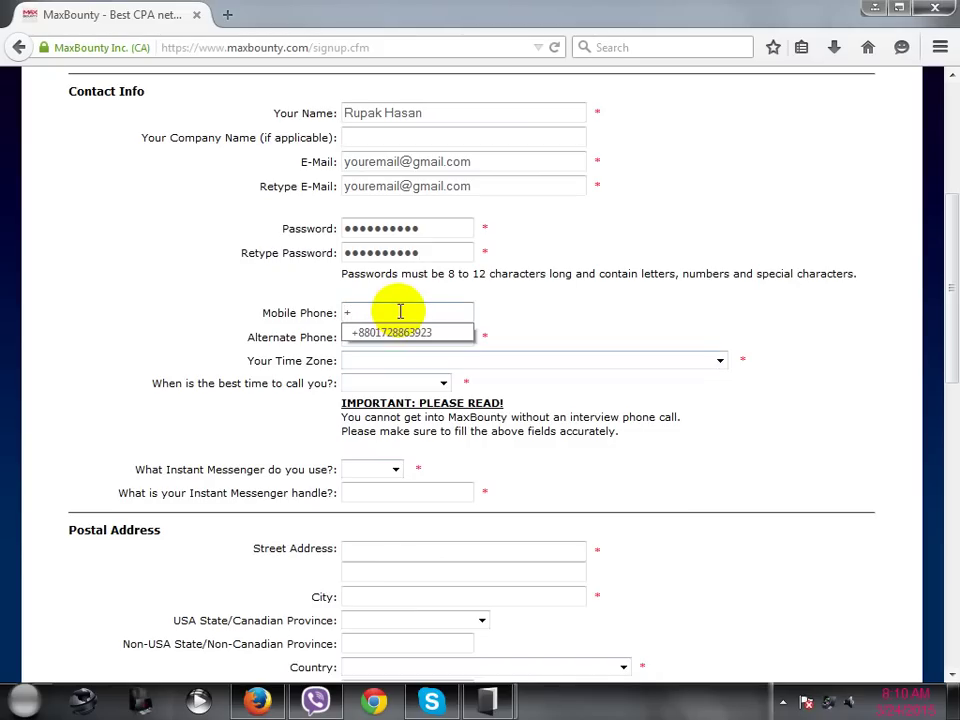
{"action": "type", "text": "8801"}
{"action": "left_click", "coordinate": [400, 331]}
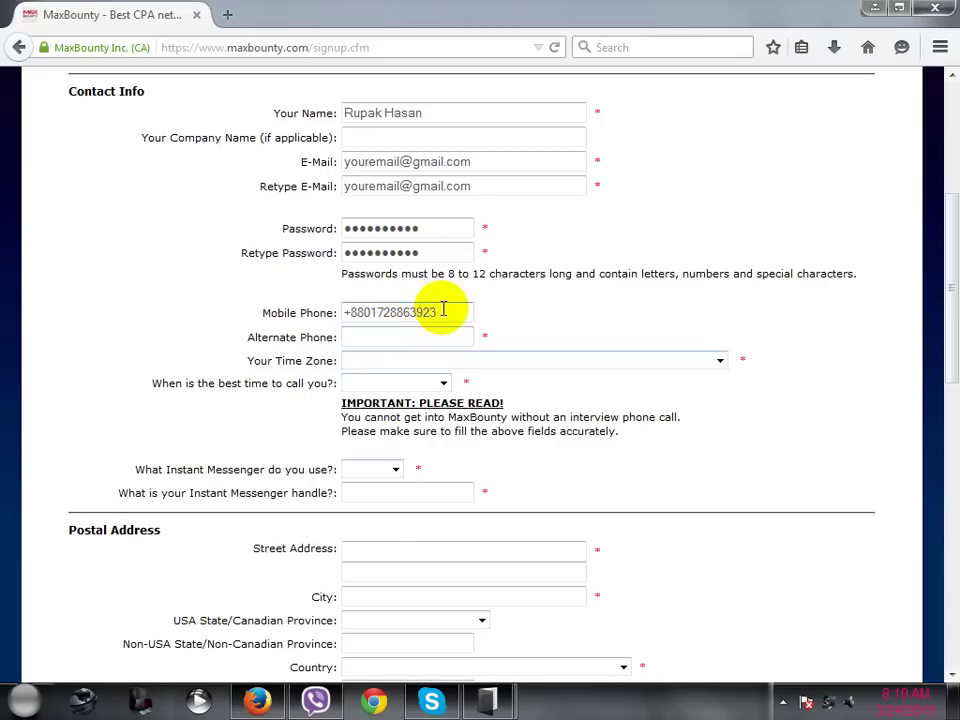
{"action": "left_click", "coordinate": [422, 333]}
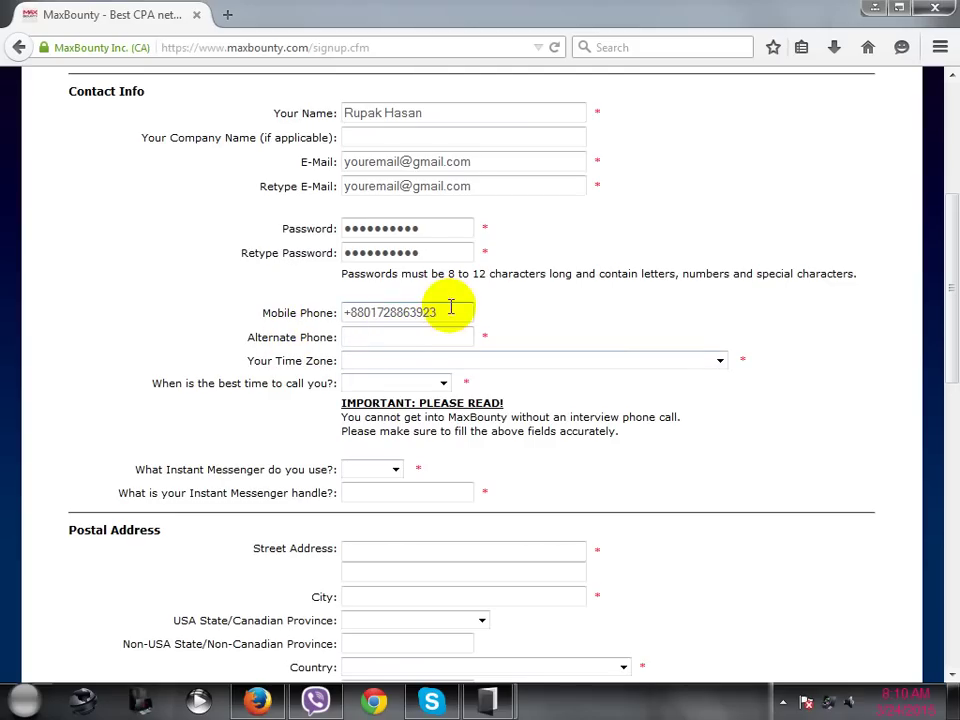
{"action": "left_click_drag", "start_coordinate": [450, 310], "coordinate": [347, 313]}
{"action": "left_click", "coordinate": [354, 340]}
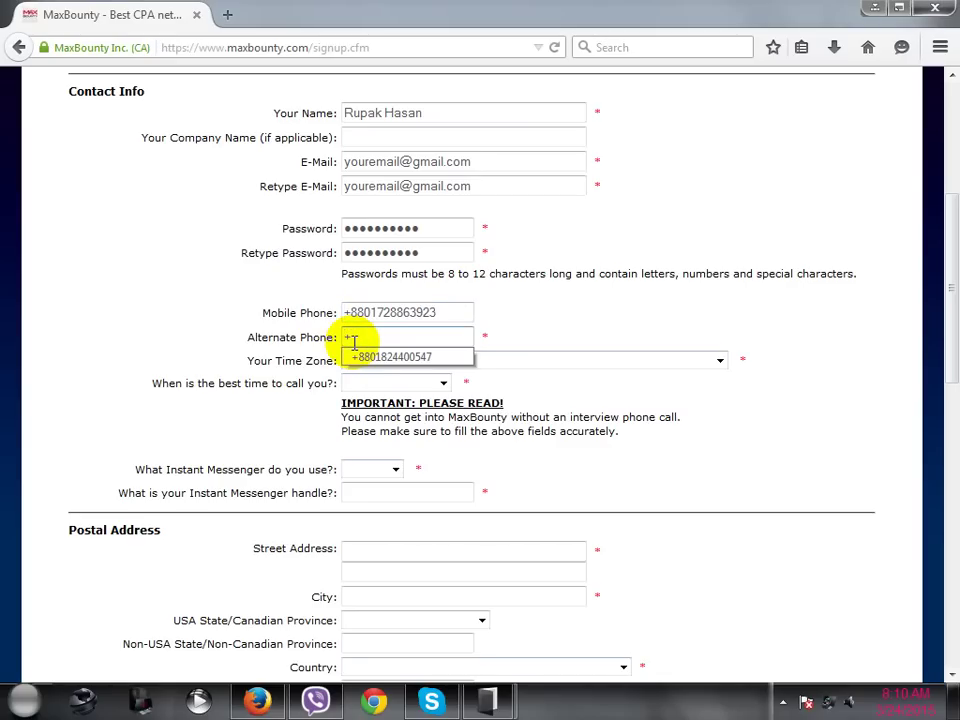
{"action": "left_click", "coordinate": [390, 357]}
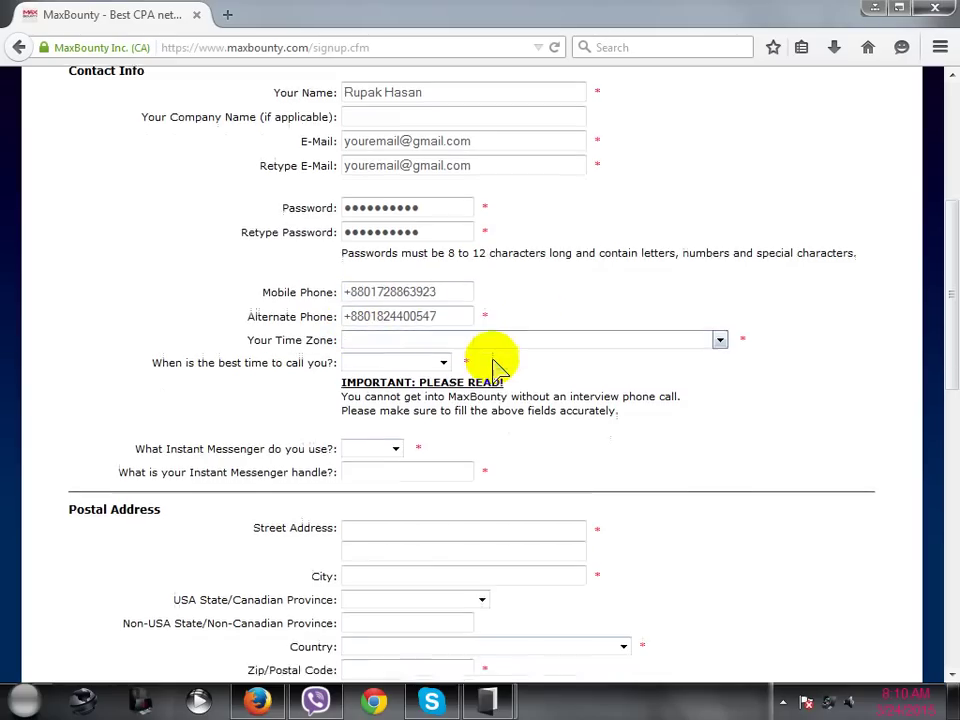
{"action": "scroll", "coordinate": [489, 358], "scroll_direction": "down", "scroll_amount": 2}
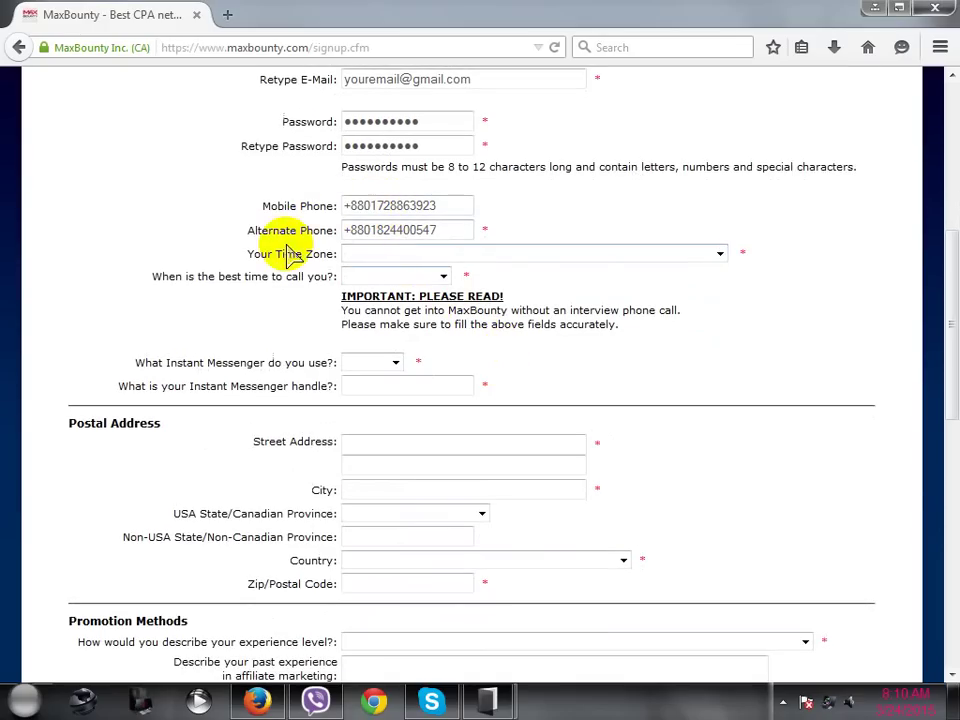
- Pick (GMT+06:00) Astana, Dhaka from the Your Time Zone list
{"action": "left_click", "coordinate": [452, 257]}
{"action": "scroll", "coordinate": [460, 430], "scroll_direction": "down", "scroll_amount": 8}
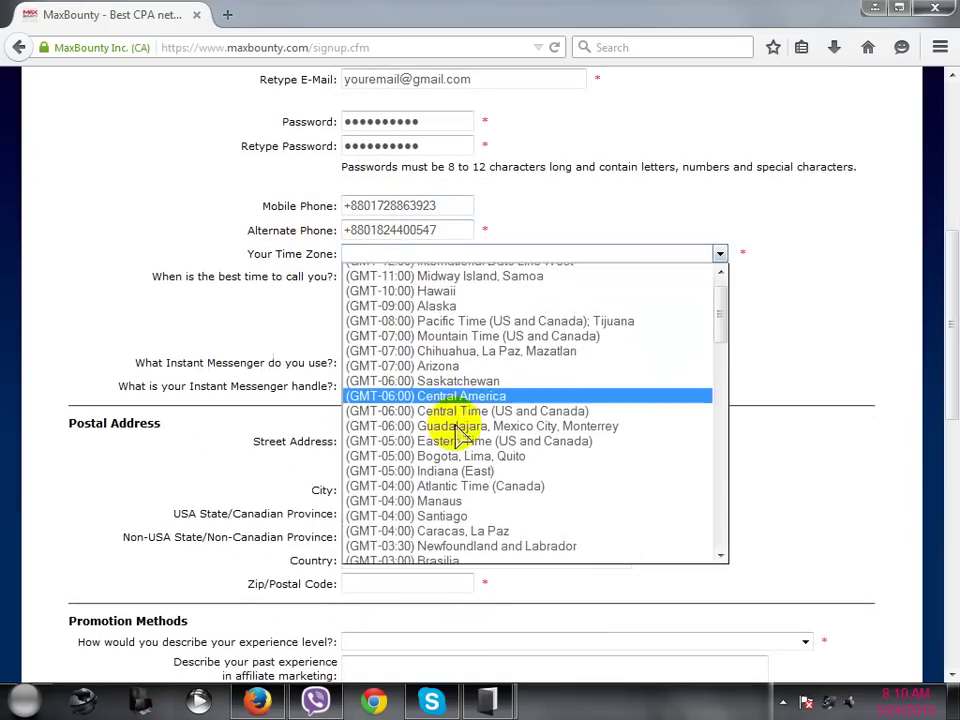
{"action": "scroll", "coordinate": [455, 432], "scroll_direction": "down", "scroll_amount": 7}
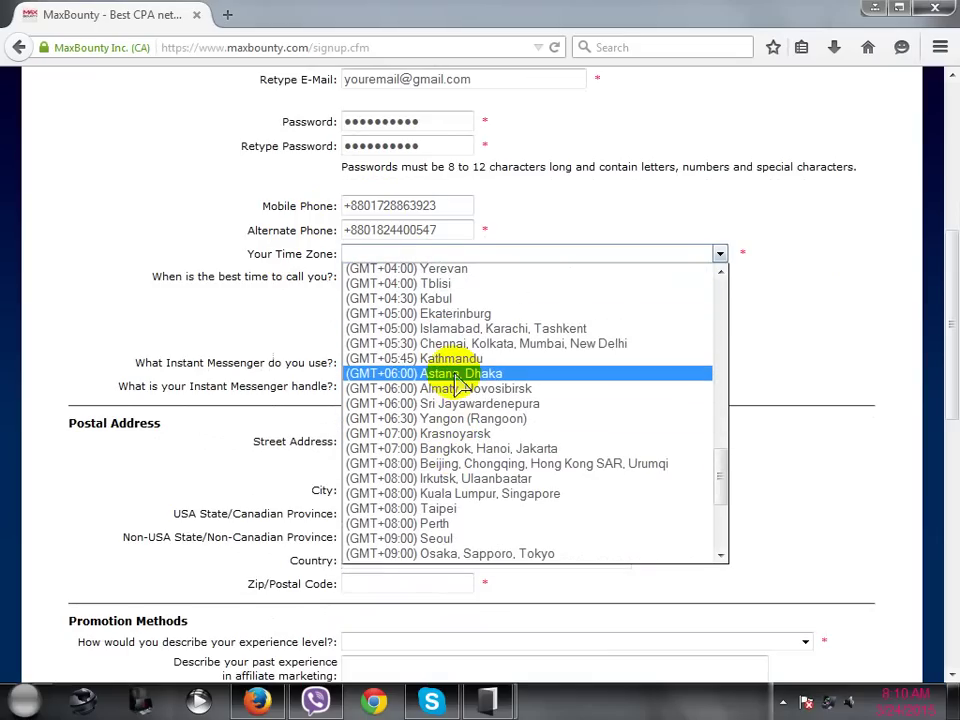
{"action": "left_click", "coordinate": [455, 375]}
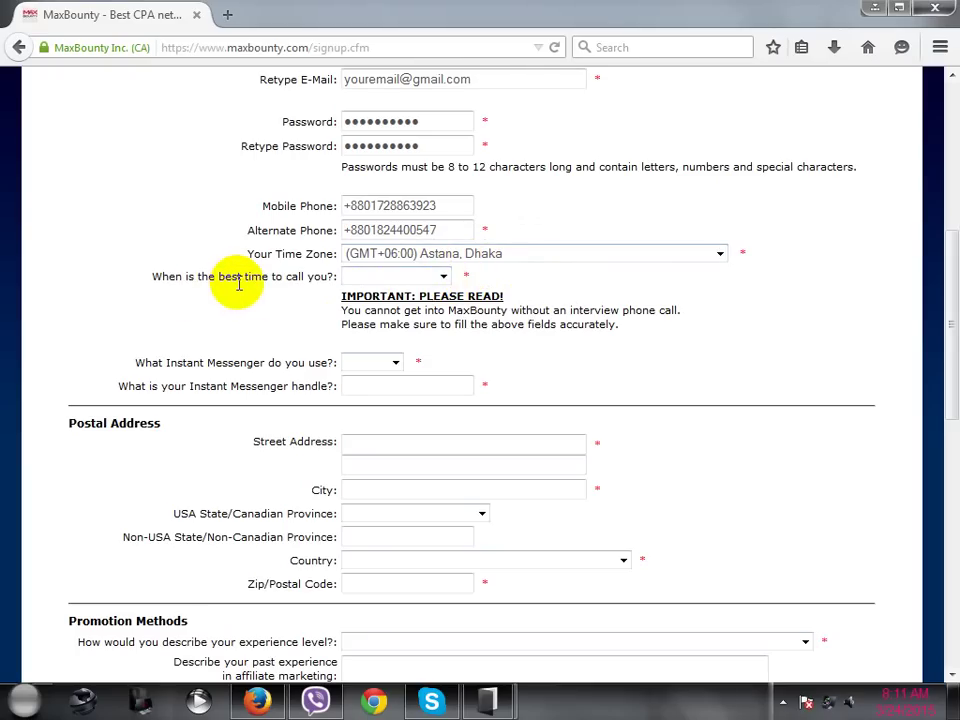
- Choose Evening as the best time to call, replacing an initial Late Afternoon pick
{"action": "left_click", "coordinate": [405, 280]}
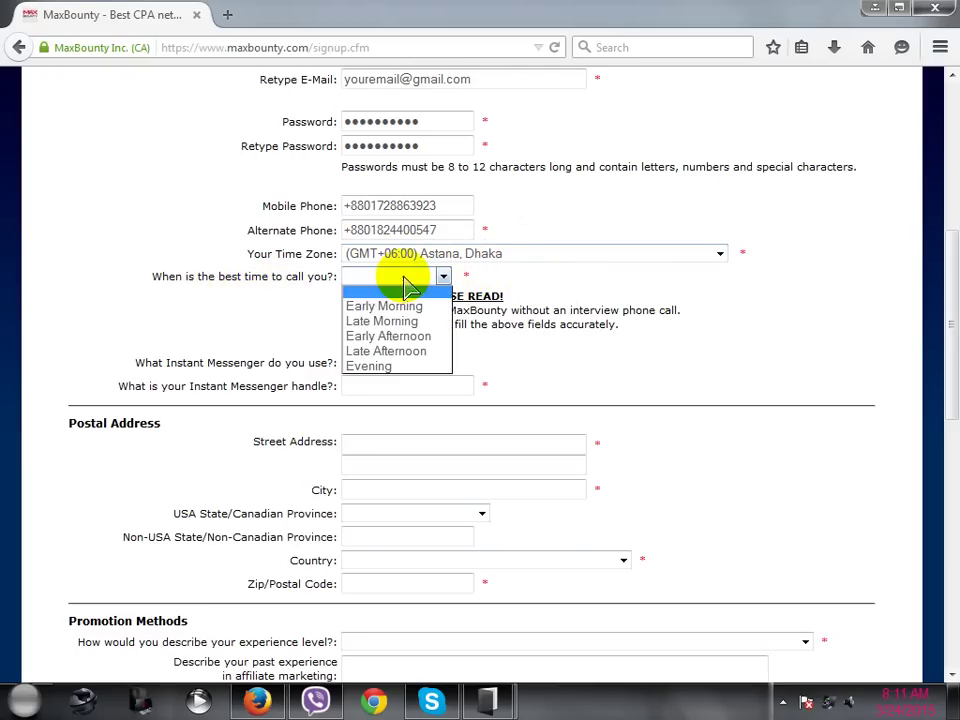
{"action": "left_click", "coordinate": [409, 353]}
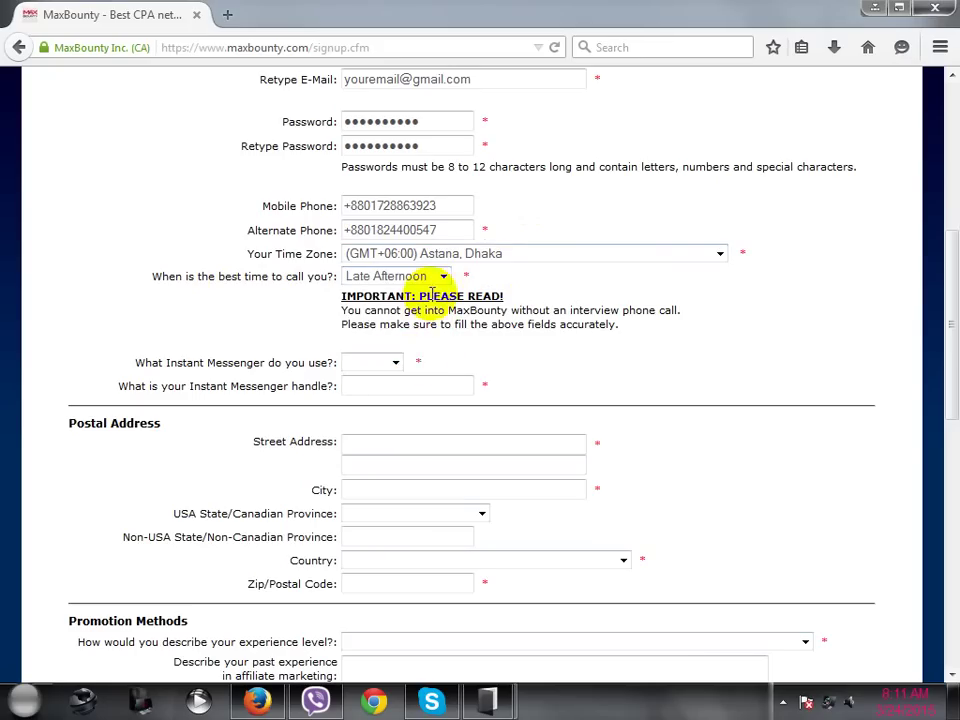
{"action": "left_click", "coordinate": [441, 277]}
{"action": "left_click", "coordinate": [395, 367]}
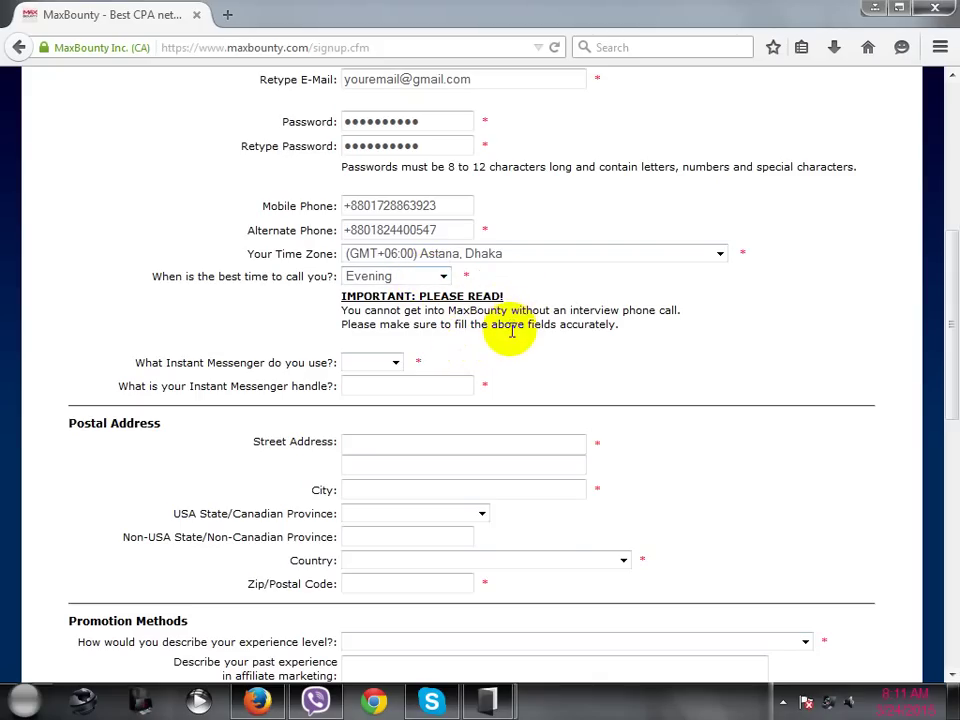
- Select Skype as instant messenger and fill the handle from the autocomplete suggestion
{"action": "scroll", "coordinate": [508, 332], "scroll_direction": "down", "scroll_amount": 2}
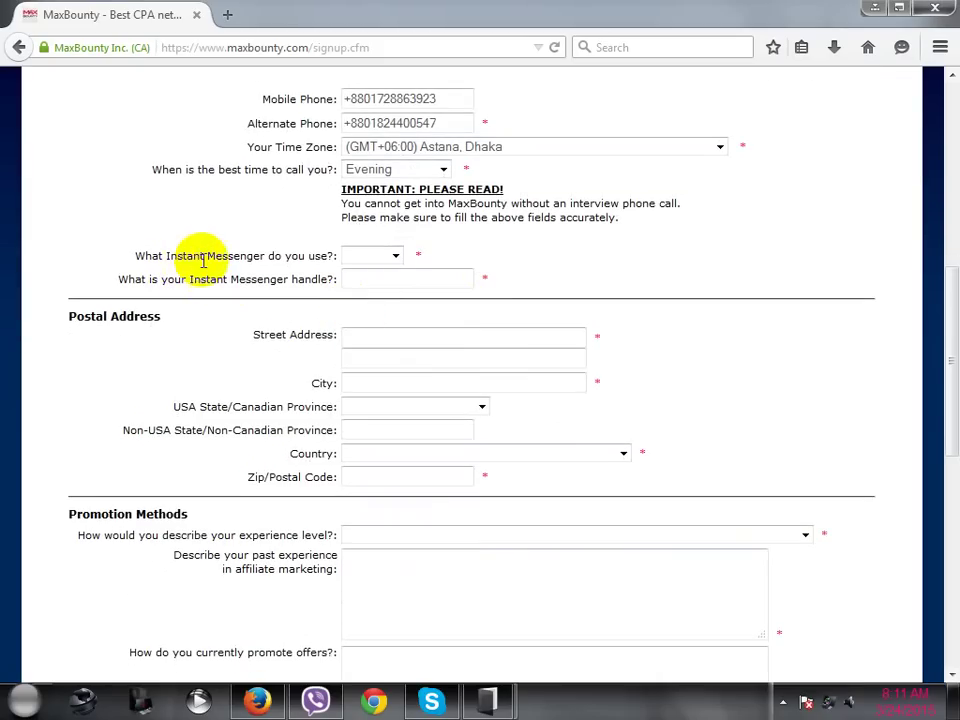
{"action": "left_click", "coordinate": [354, 262]}
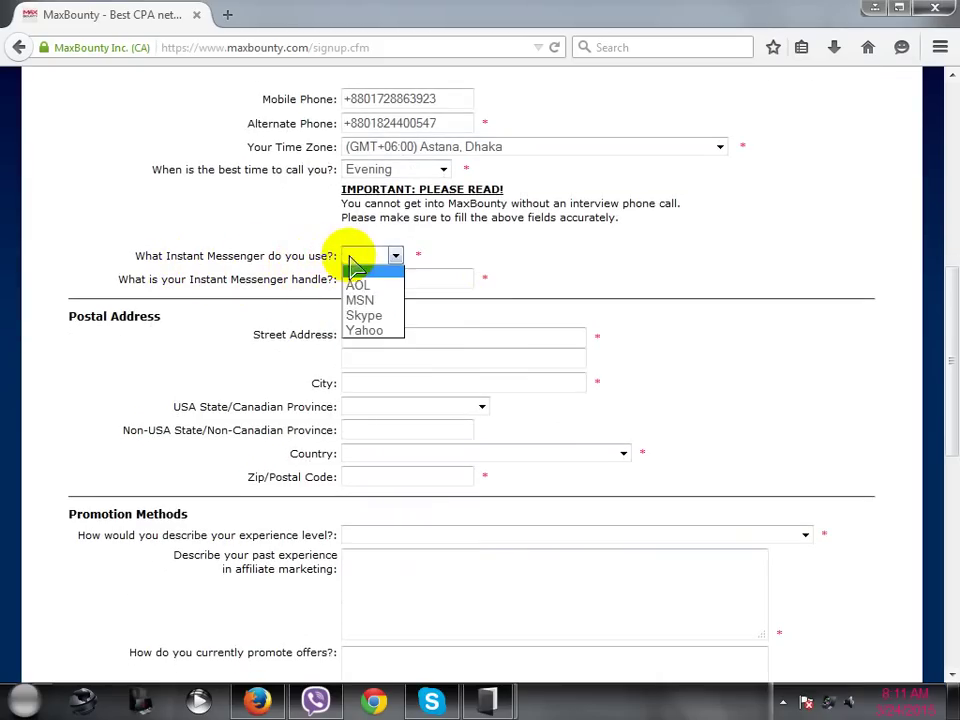
{"action": "left_click", "coordinate": [390, 316]}
{"action": "left_click", "coordinate": [380, 284]}
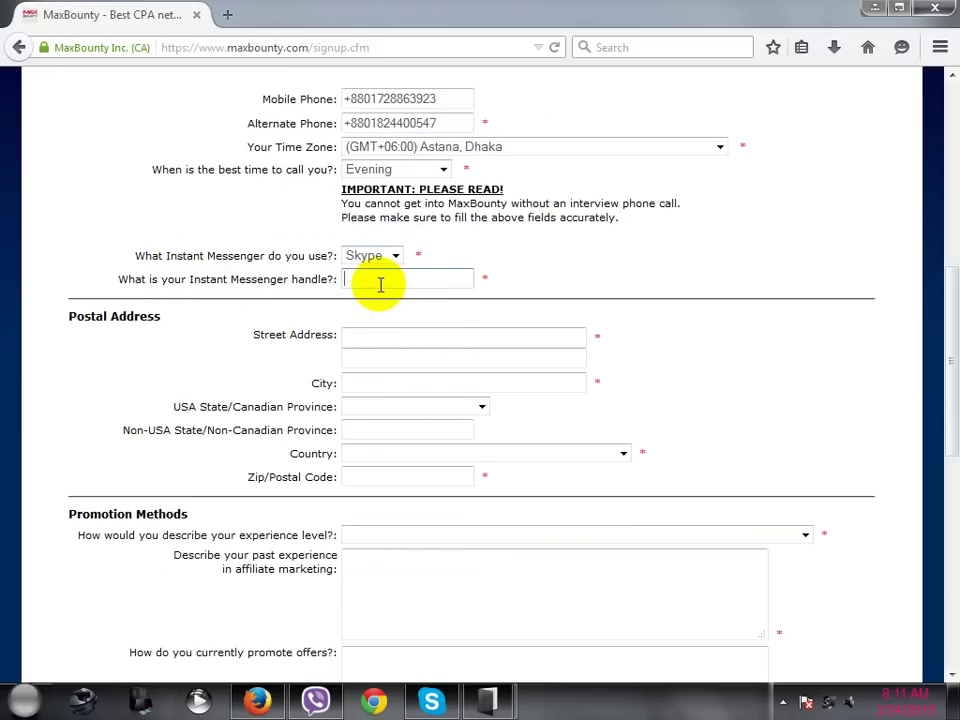
{"action": "type", "text": "r"}
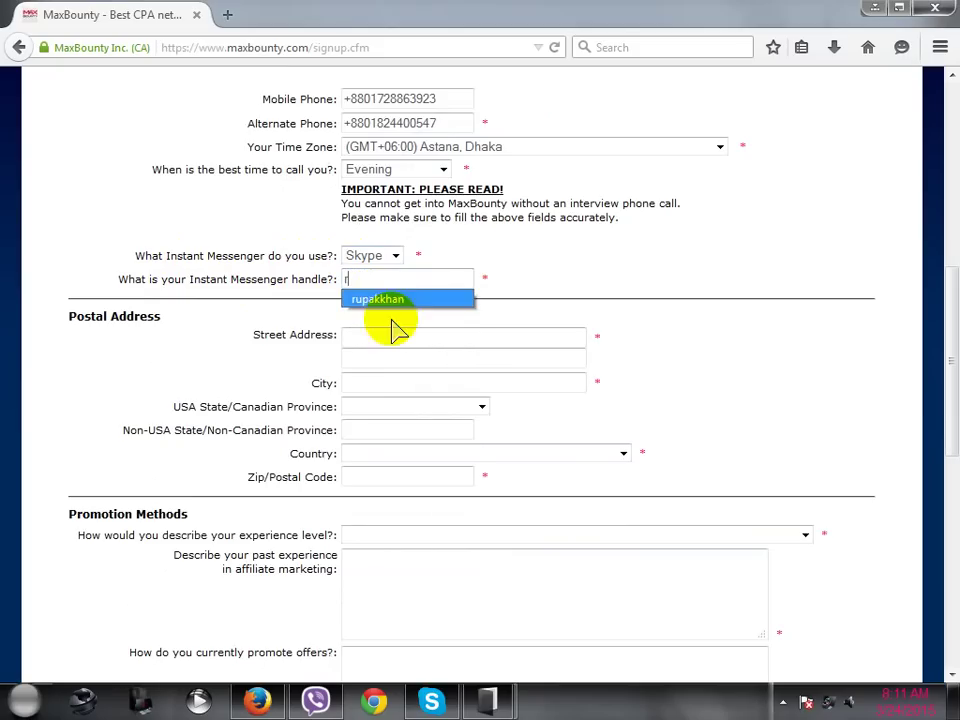
{"action": "left_click", "coordinate": [385, 299]}
{"action": "scroll", "coordinate": [458, 305], "scroll_direction": "down", "scroll_amount": 2}
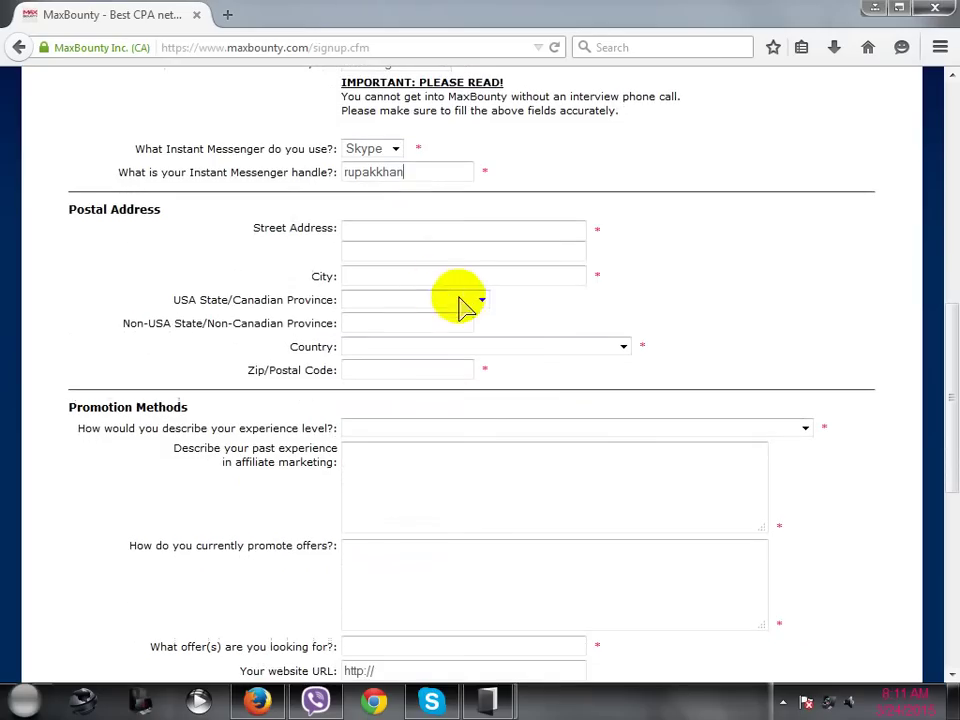
{"action": "left_click", "coordinate": [378, 228]}
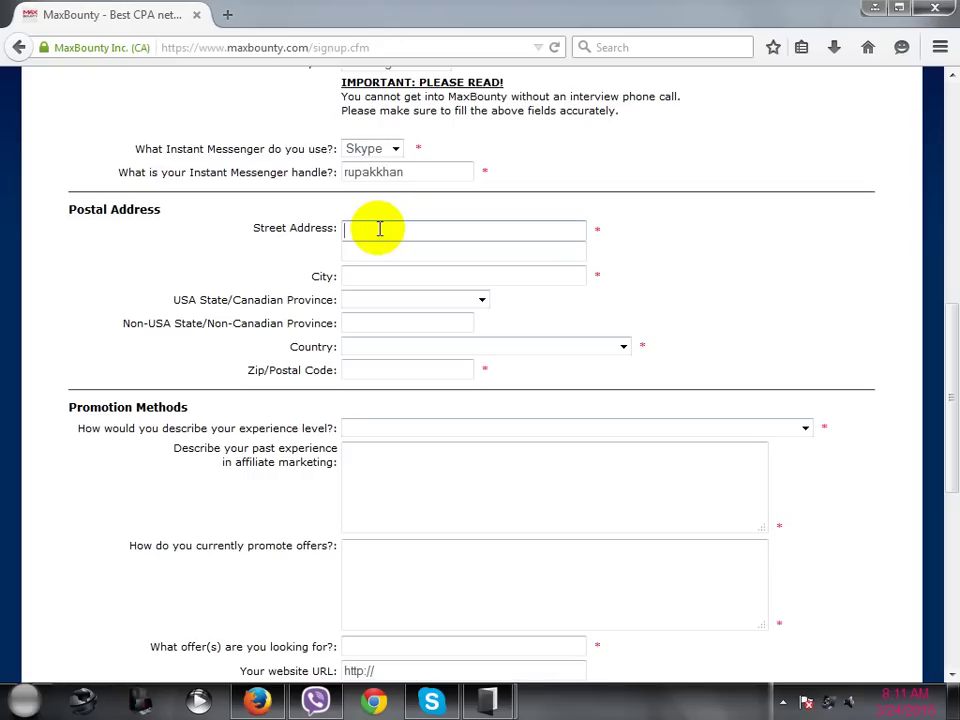
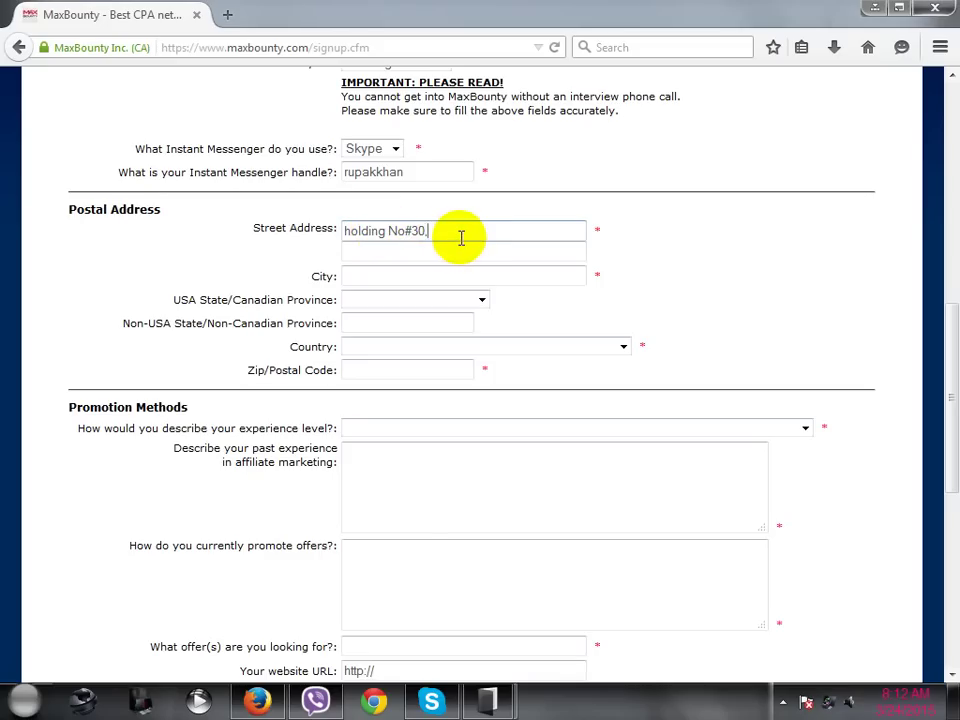
- Type the street address with house number, post office and police station, correcting the town spelling
{"action": "left_click", "coordinate": [460, 236]}
{"action": "key", "text": "BackSpace"}
{"action": "type", "text": "ir"}
{"action": "left_click", "coordinate": [507, 235]}
{"action": "type", "text": "j"}
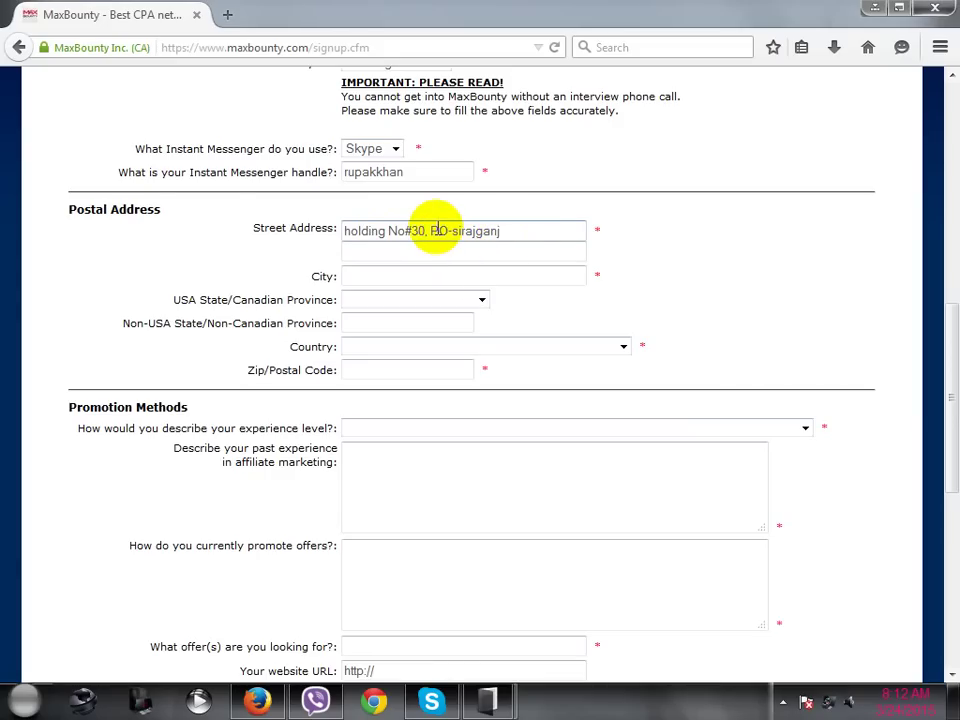
{"action": "left_click_drag", "start_coordinate": [430, 231], "coordinate": [490, 231]}
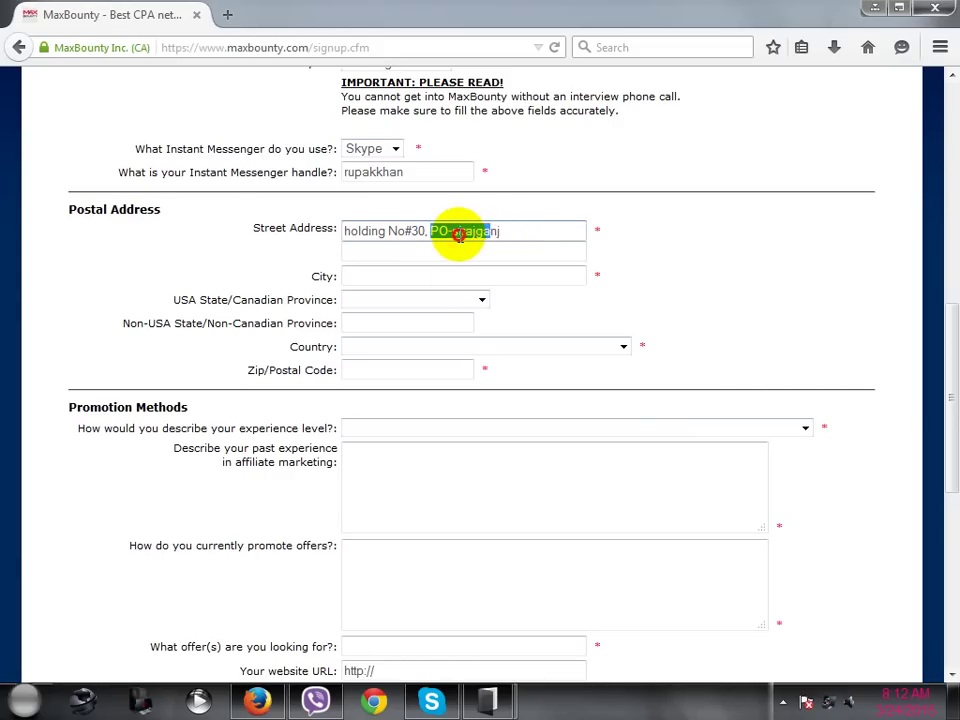
{"action": "left_click", "coordinate": [510, 231]}
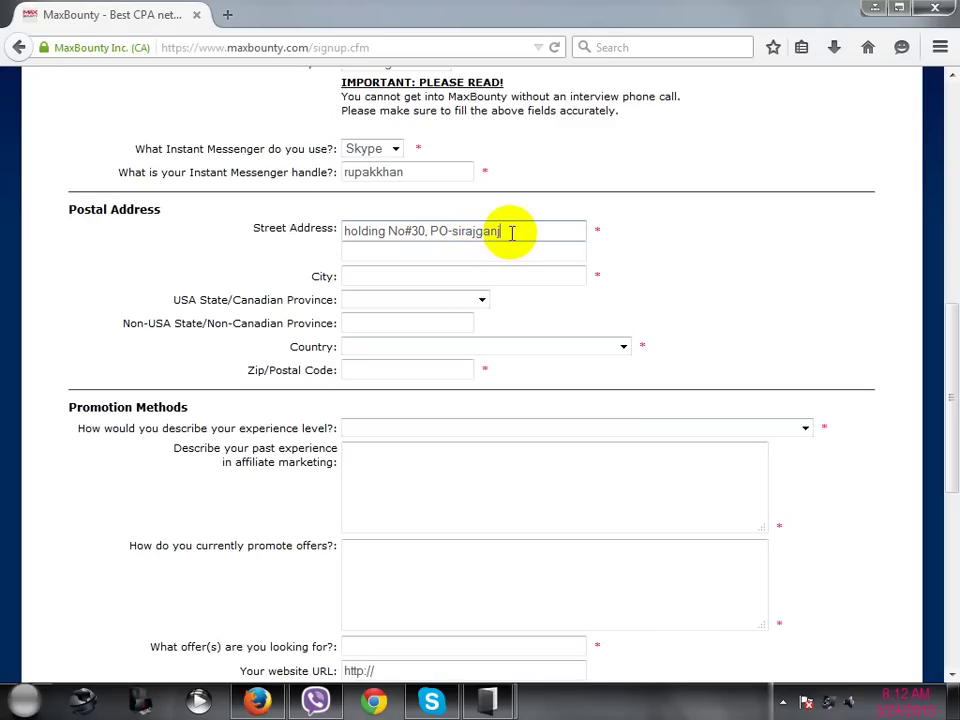
- Enter the applicant's city in the City field
{"action": "left_click", "coordinate": [419, 276]}
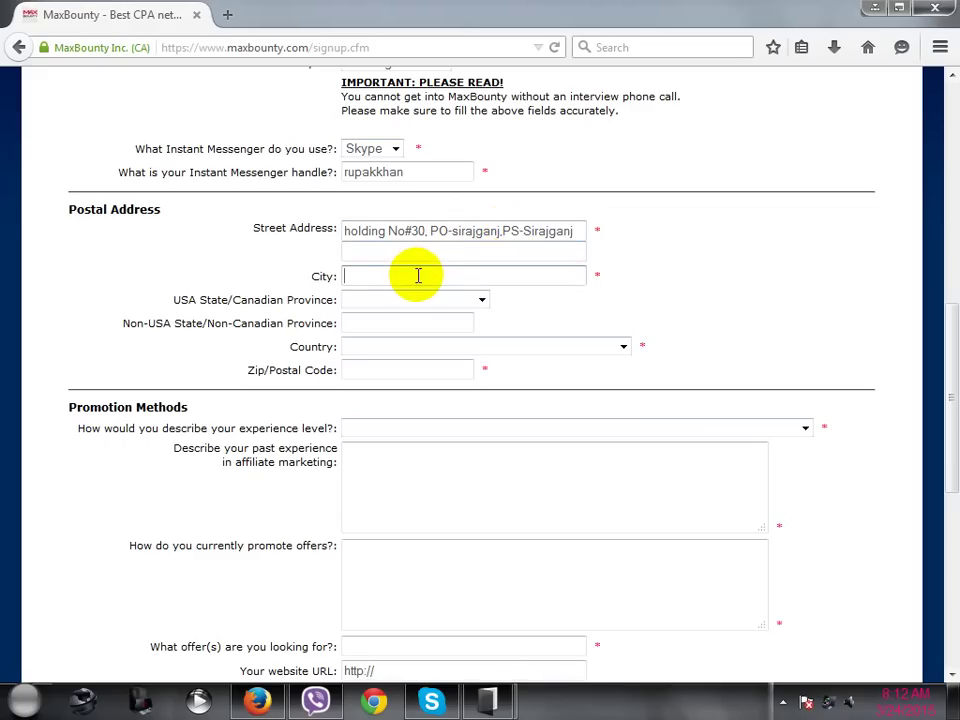
{"action": "left_click", "coordinate": [419, 256]}
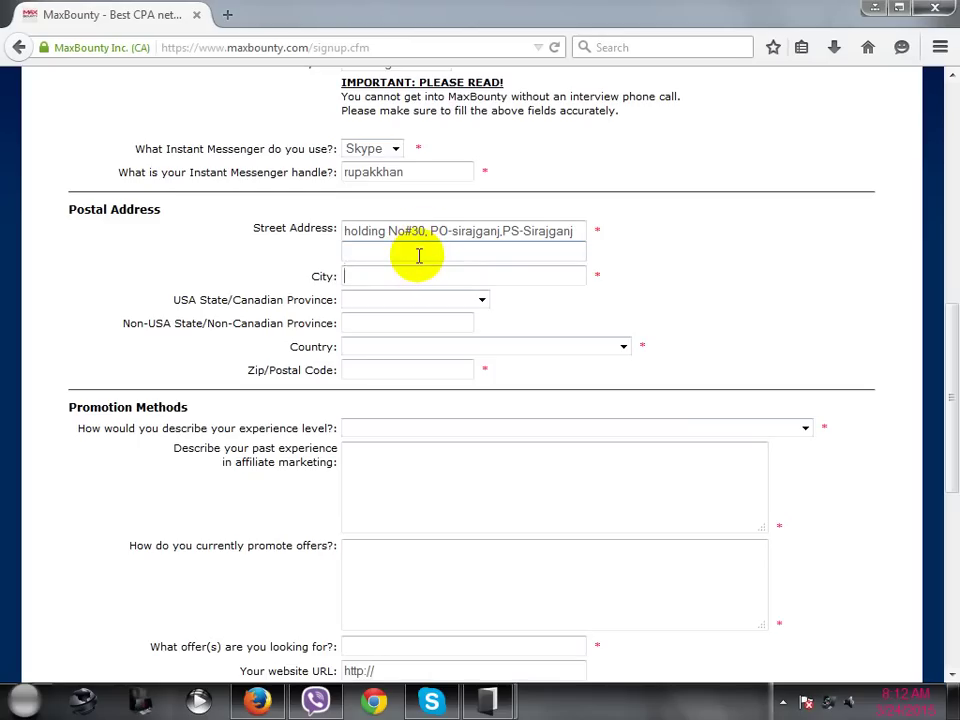
{"action": "type", "text": "Sirajganj"}
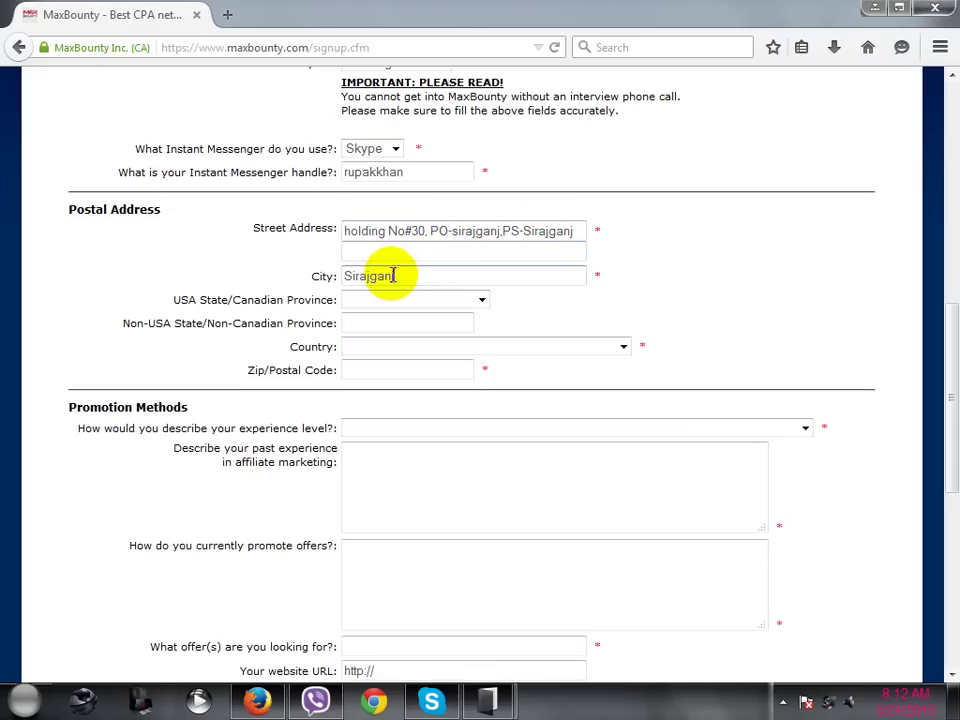
- Replace the house number at the start of the street address with the village name, tidying the spacing
{"action": "left_click", "coordinate": [424, 231]}
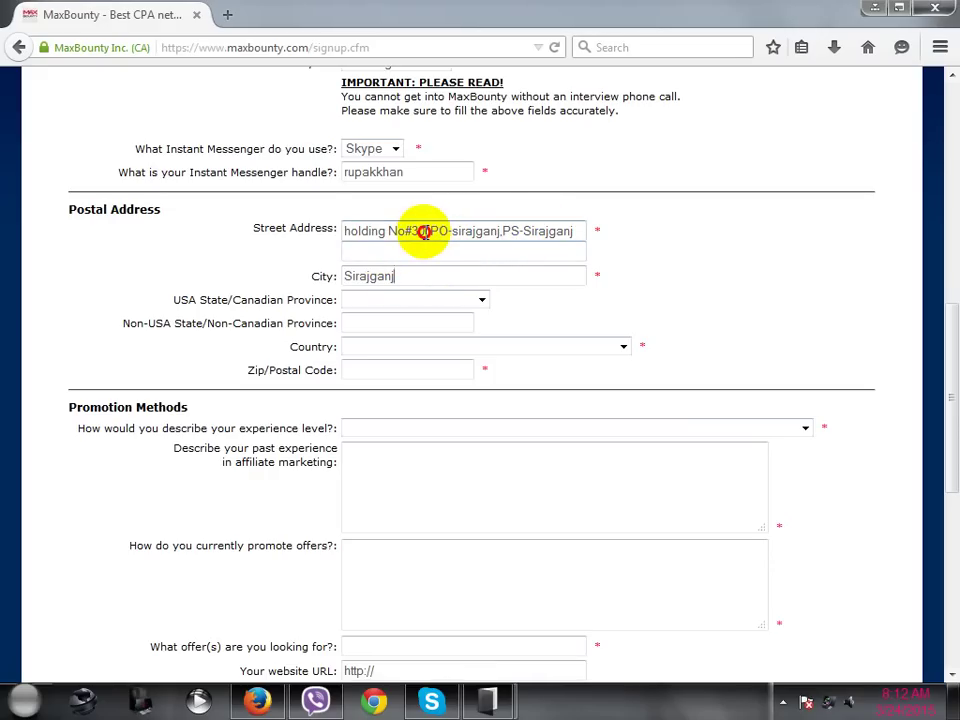
{"action": "left_click_drag", "start_coordinate": [424, 231], "coordinate": [347, 230]}
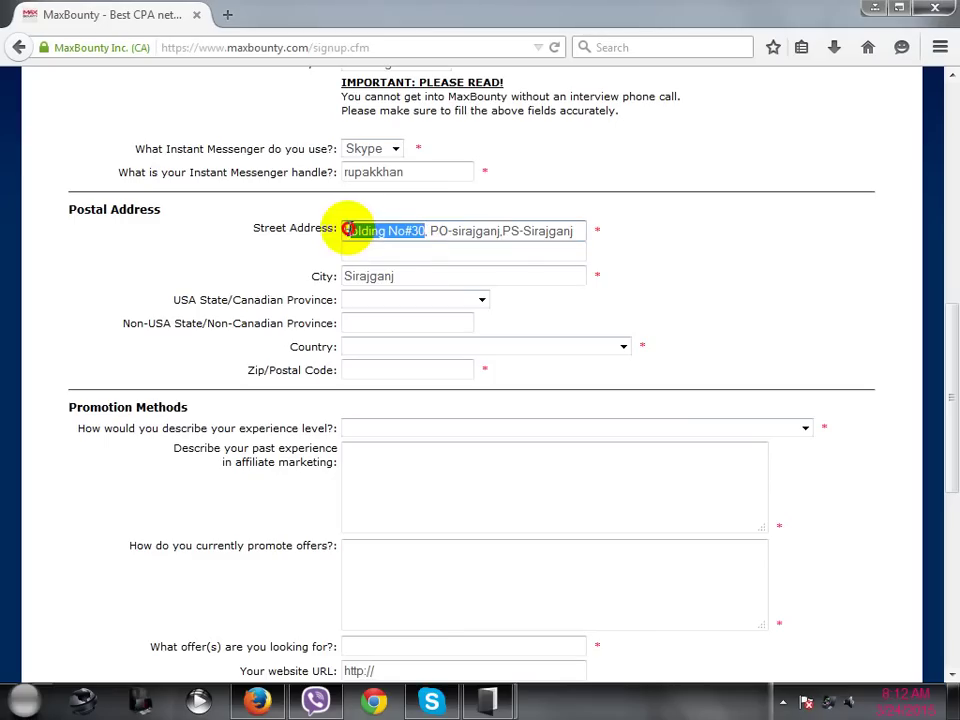
{"action": "left_click_drag", "start_coordinate": [428, 231], "coordinate": [344, 231]}
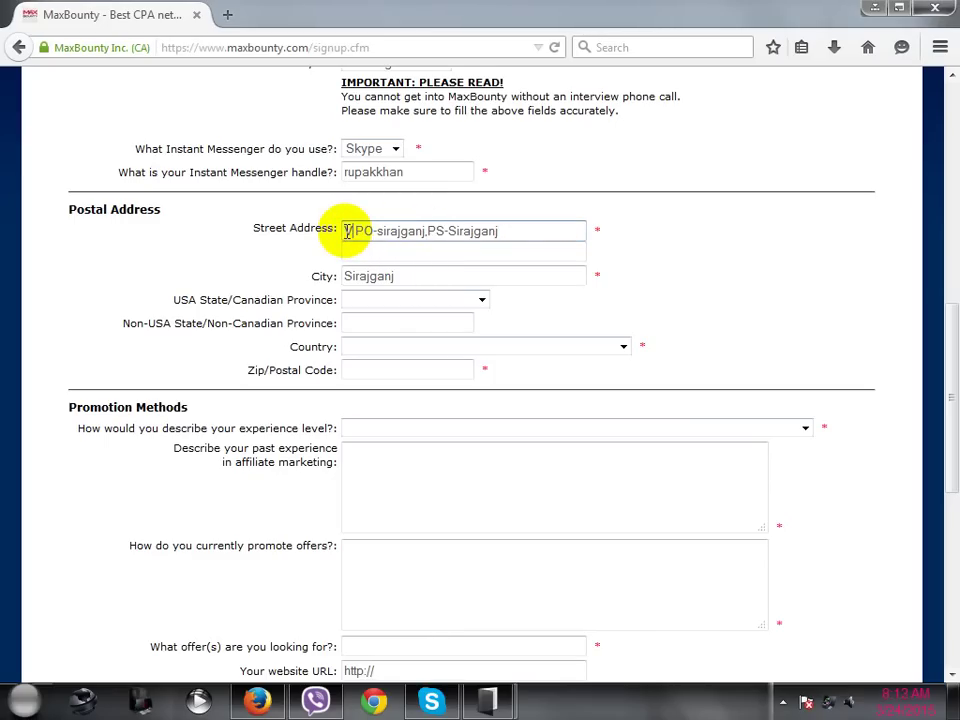
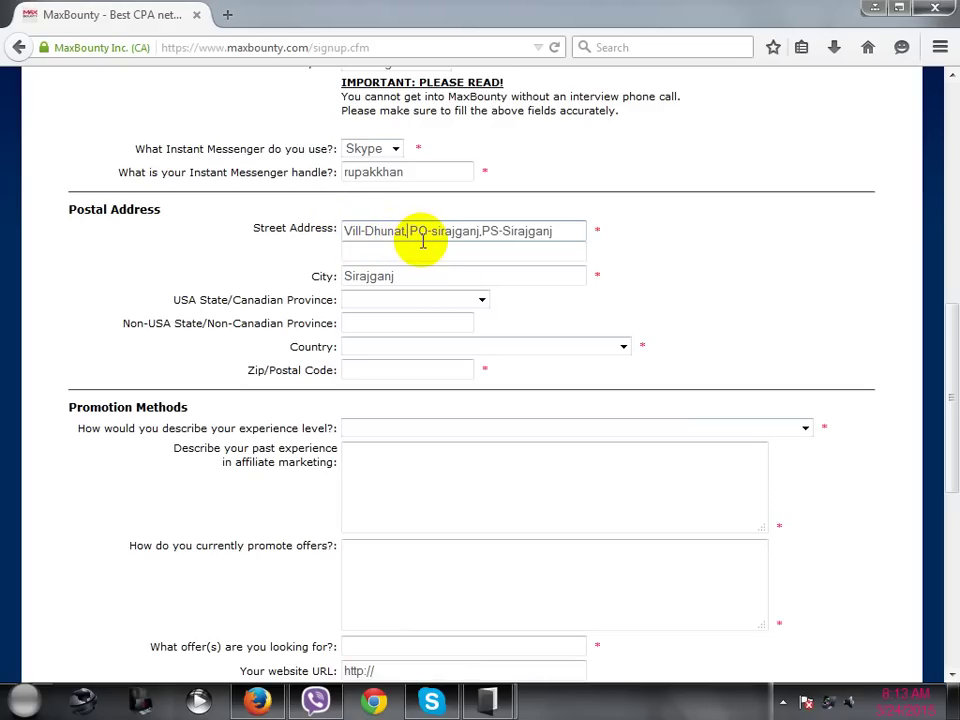
{"action": "key", "text": "Delete"}
- Choose Bangladesh as the country and enter 6700 as the zip/postal code
{"action": "scroll", "coordinate": [418, 246], "scroll_direction": "down", "scroll_amount": 2}
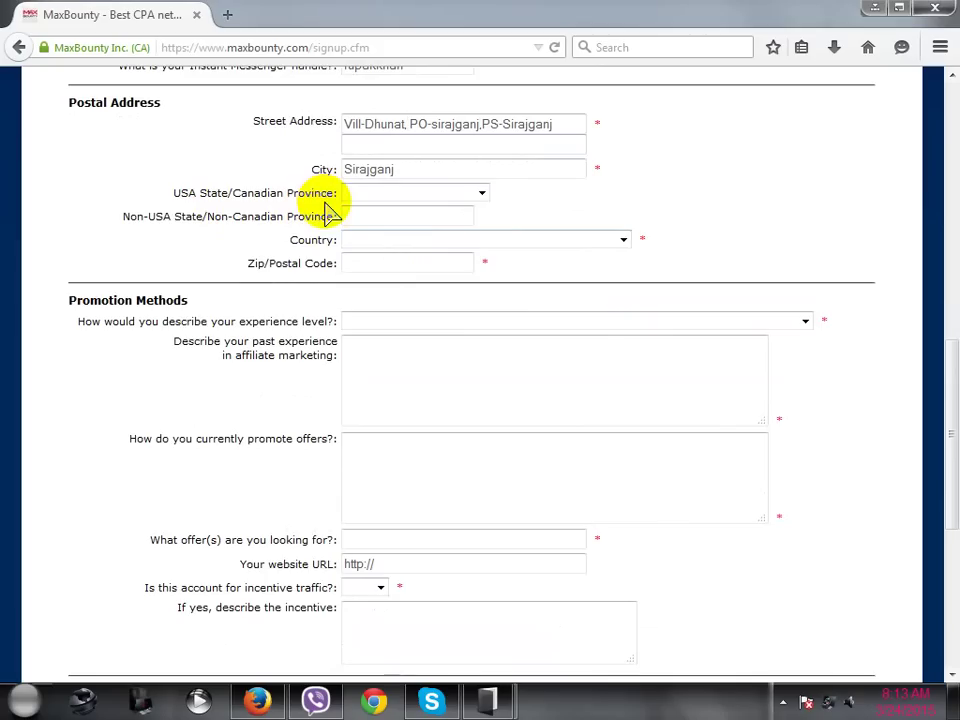
{"action": "left_click", "coordinate": [369, 196]}
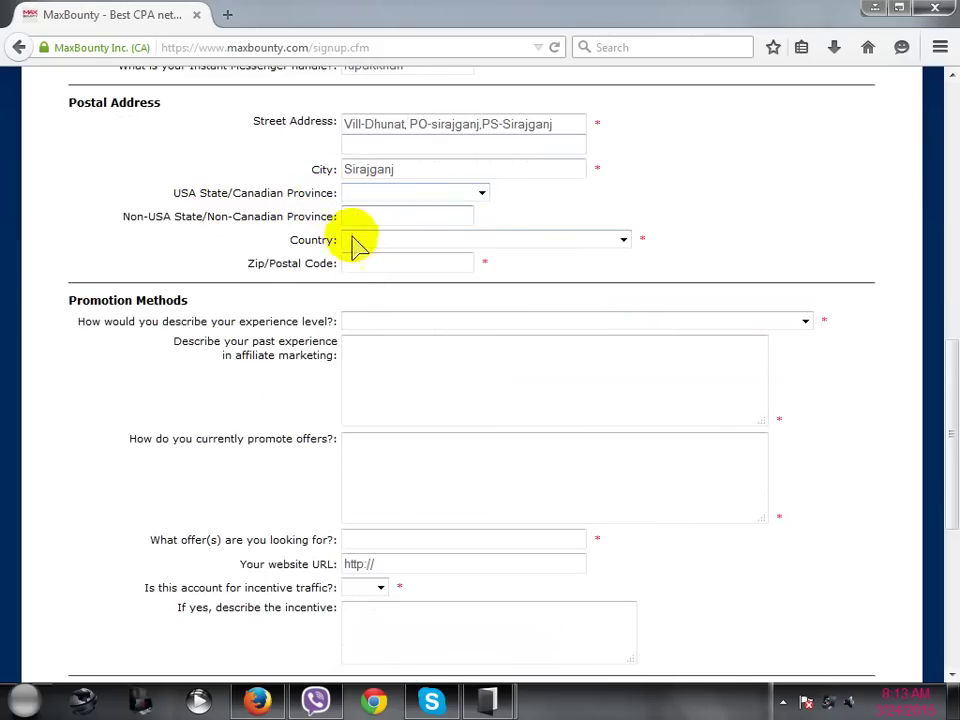
{"action": "left_click", "coordinate": [366, 243]}
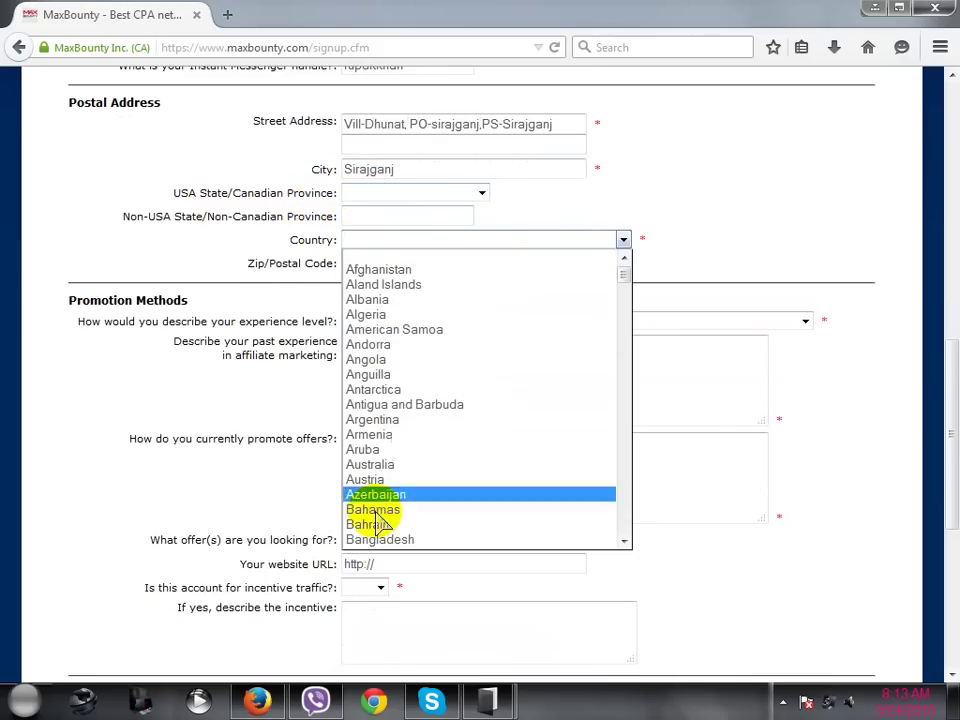
{"action": "left_click", "coordinate": [385, 540]}
{"action": "left_click", "coordinate": [359, 267]}
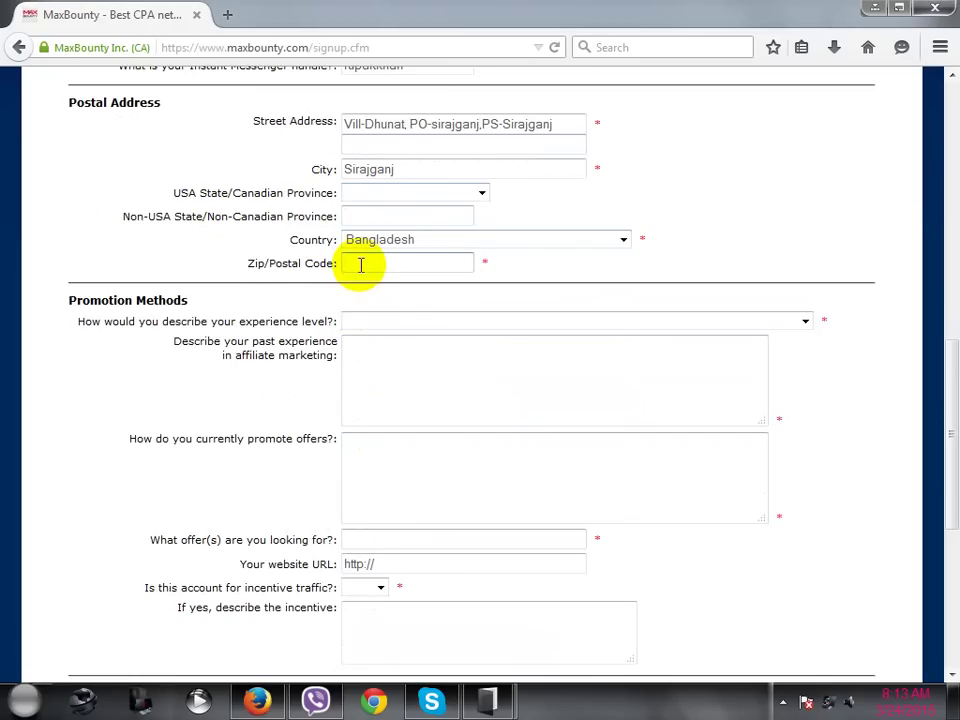
{"action": "type", "text": "6700"}
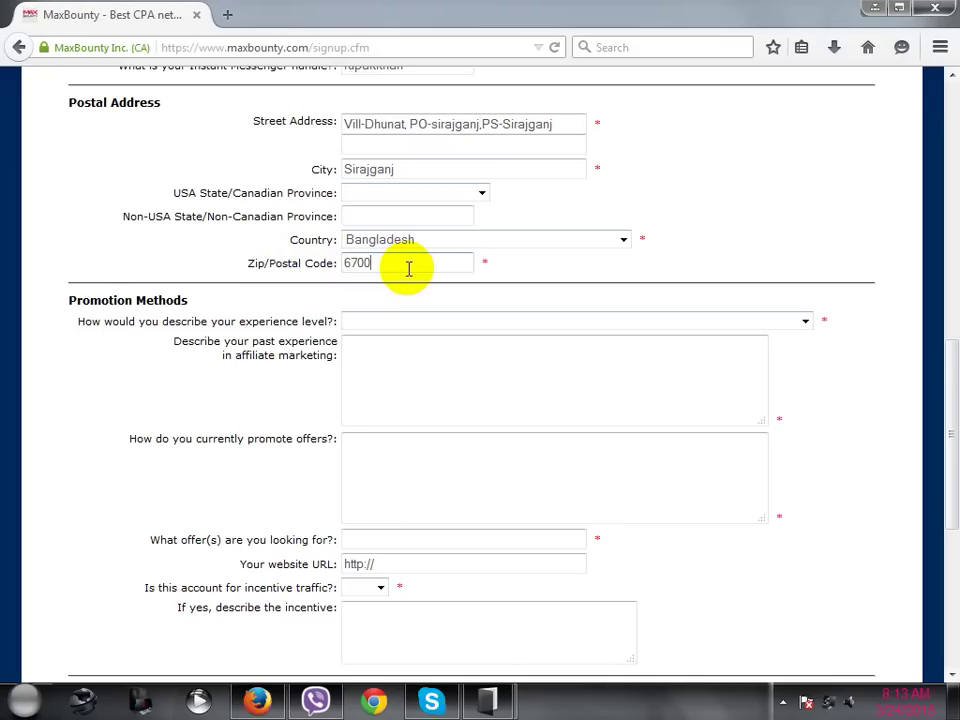
{"action": "scroll", "coordinate": [414, 274], "scroll_direction": "down", "scroll_amount": 2}
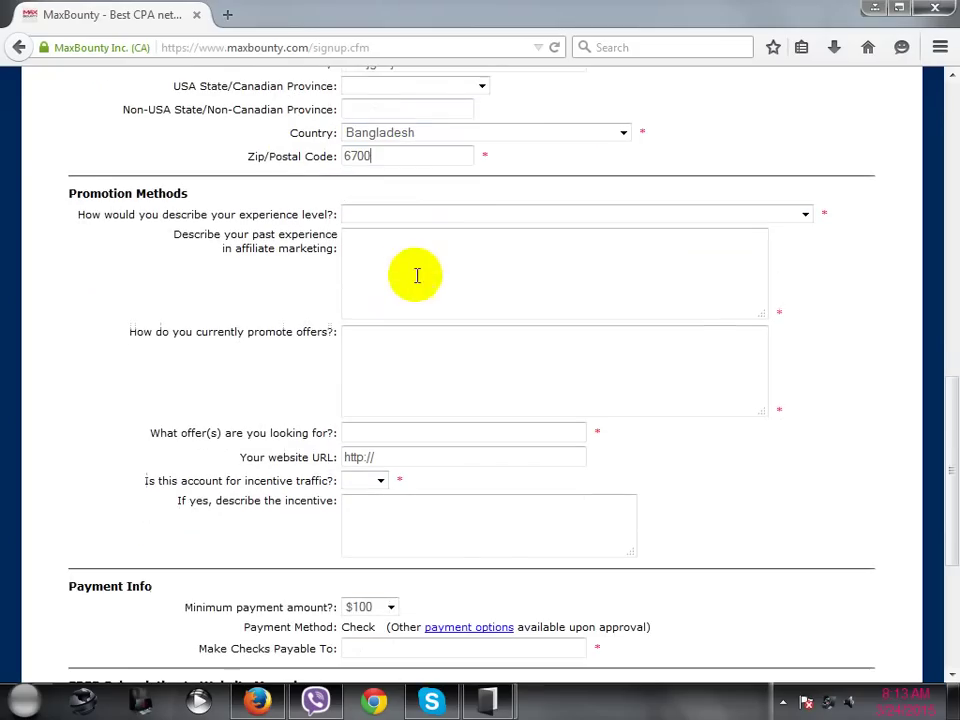
{"action": "scroll", "coordinate": [400, 225], "scroll_direction": "up", "scroll_amount": 1}
{"action": "scroll", "coordinate": [398, 218], "scroll_direction": "up", "scroll_amount": 3}
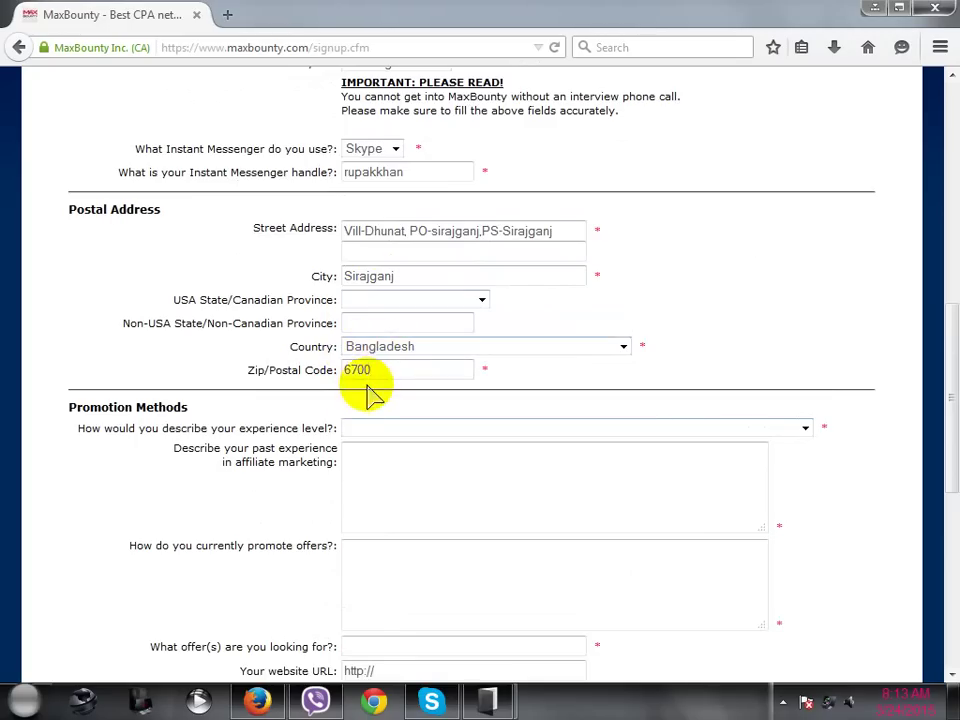
- Pick 'I am extremely experienced, and have received many payments from networks' as the experience level
{"action": "left_click_drag", "start_coordinate": [343, 229], "coordinate": [400, 276]}
{"action": "double_click", "coordinate": [398, 276]}
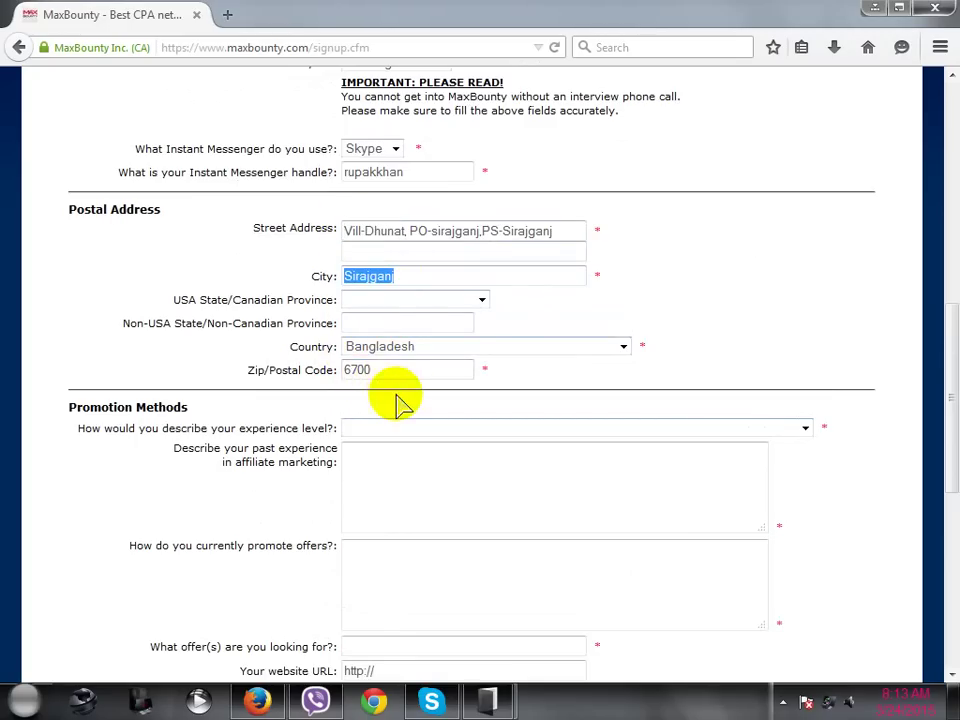
{"action": "scroll", "coordinate": [343, 326], "scroll_direction": "down", "scroll_amount": 2}
{"action": "scroll", "coordinate": [343, 326], "scroll_direction": "down", "scroll_amount": 2}
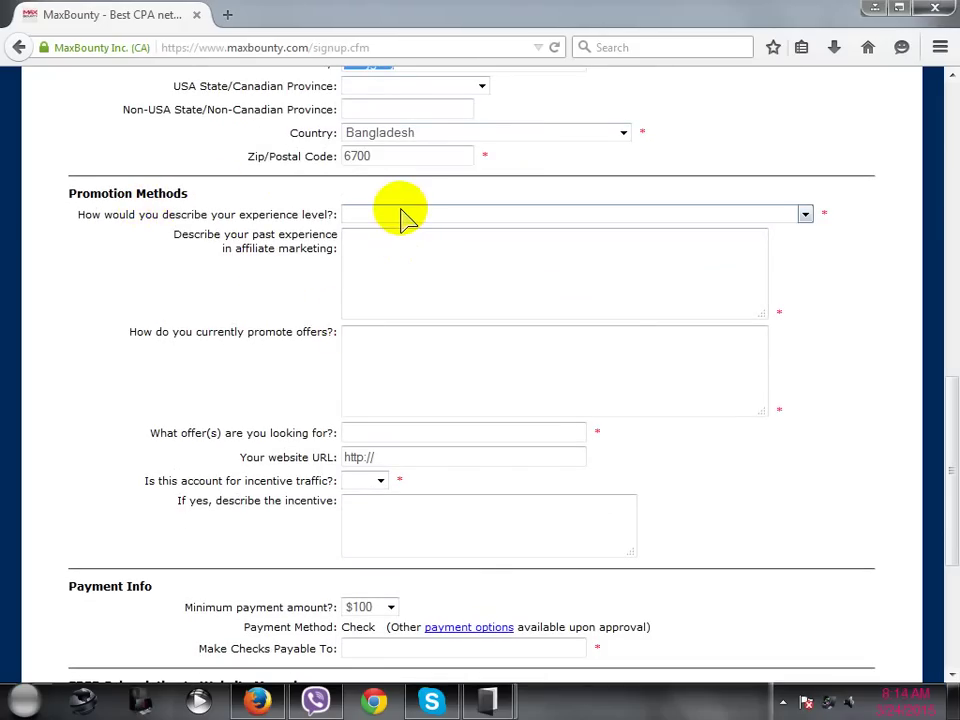
{"action": "left_click_drag", "start_coordinate": [78, 214], "coordinate": [257, 214]}
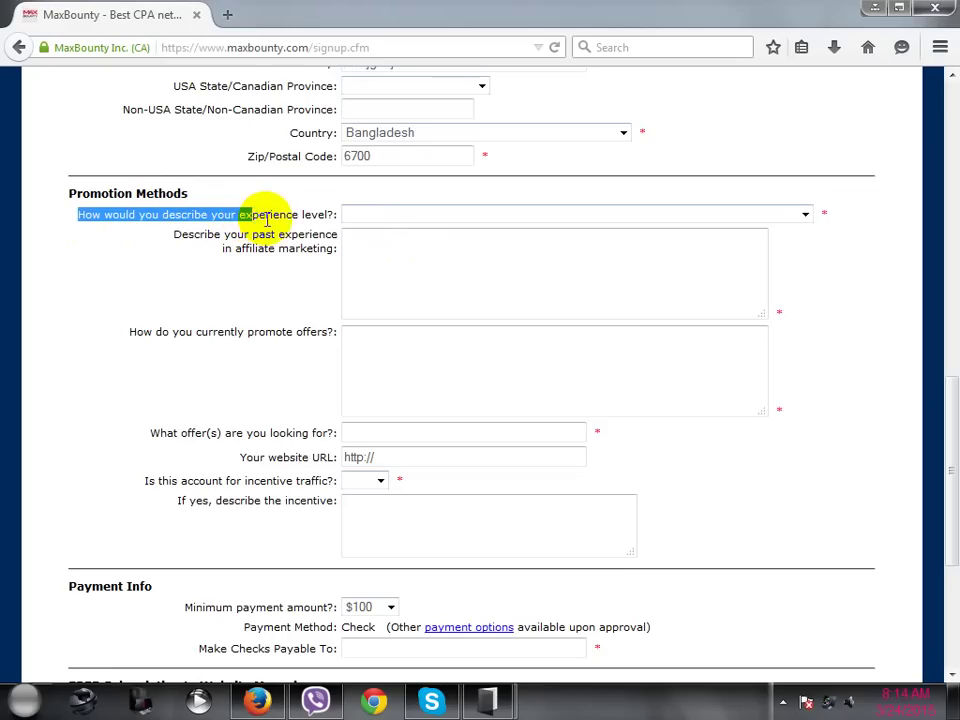
{"action": "left_click", "coordinate": [383, 212]}
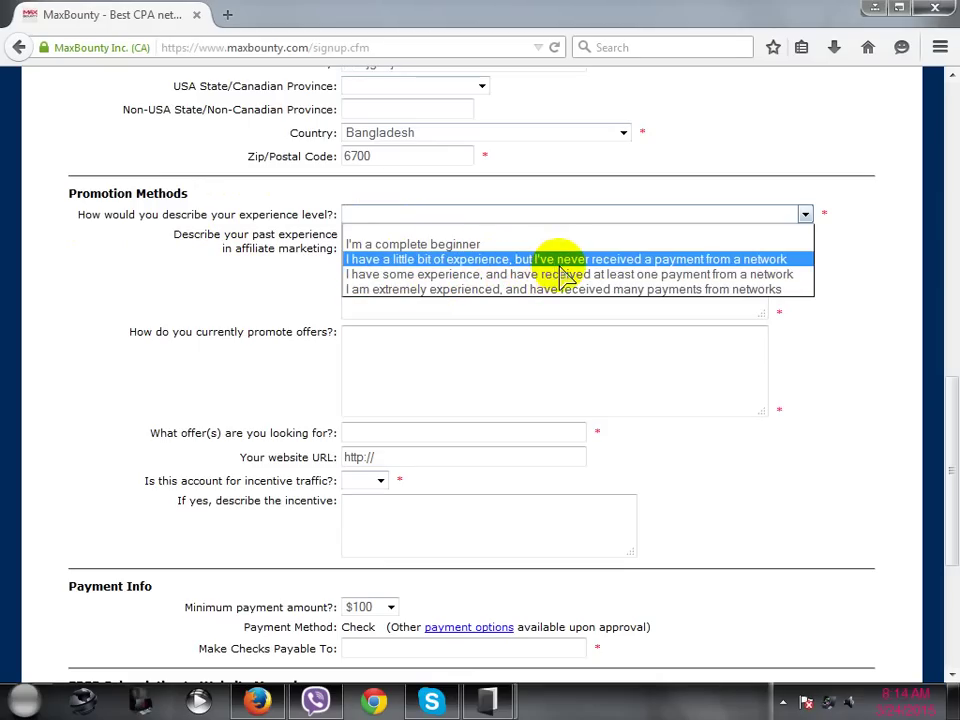
{"action": "left_click", "coordinate": [510, 292]}
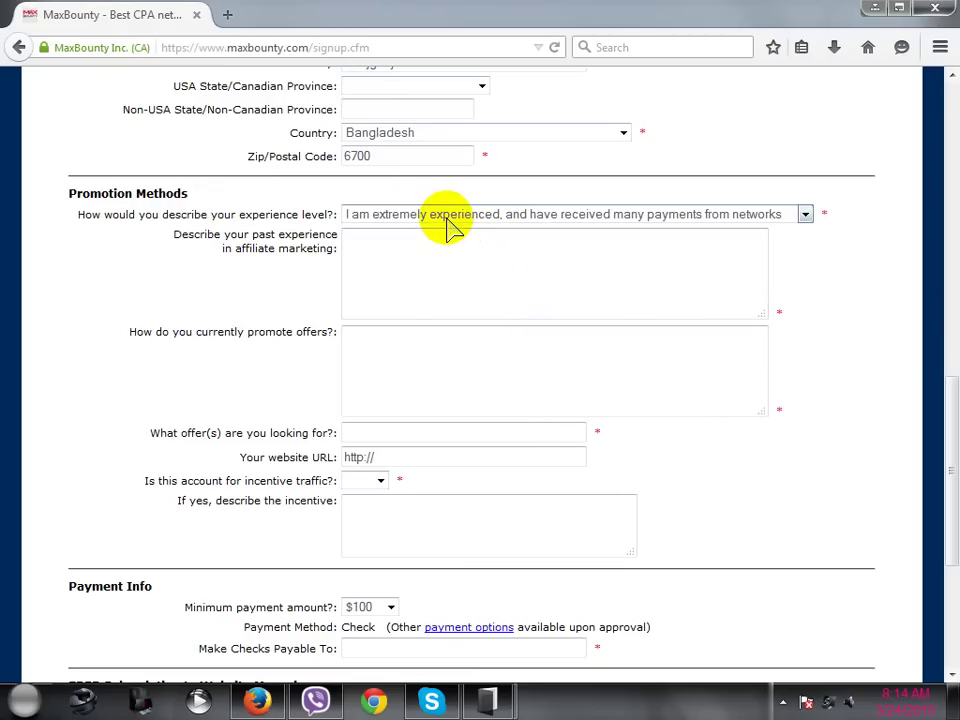
- Write 'I had working experience on clickbank,clicksure' as past experience, correcting the misspelling
{"action": "left_click", "coordinate": [396, 245]}
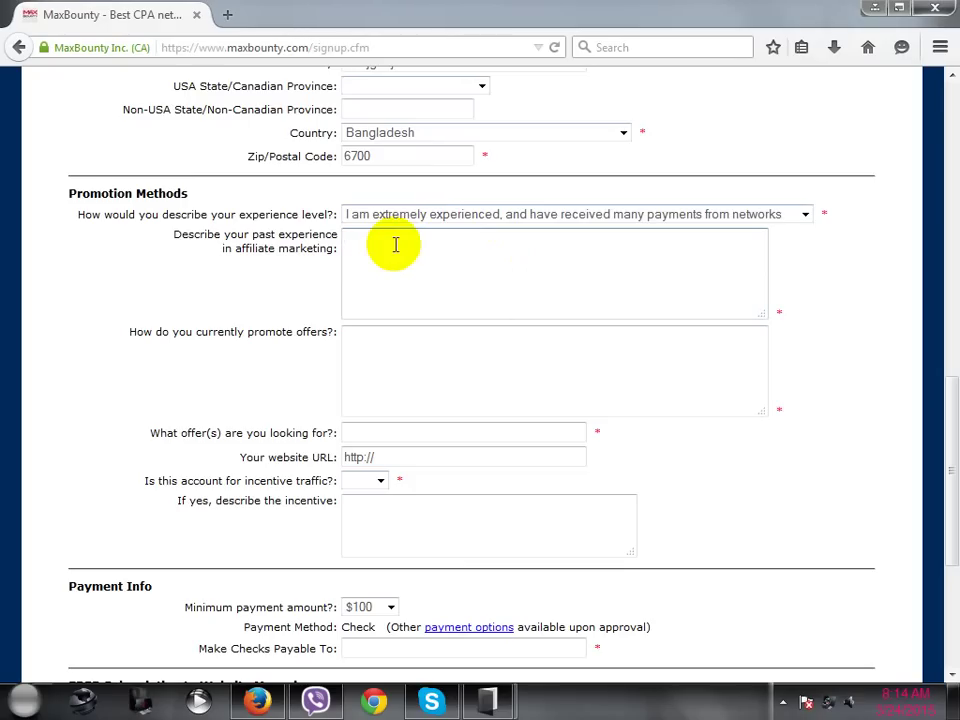
{"action": "type", "text": "I had working experie"}
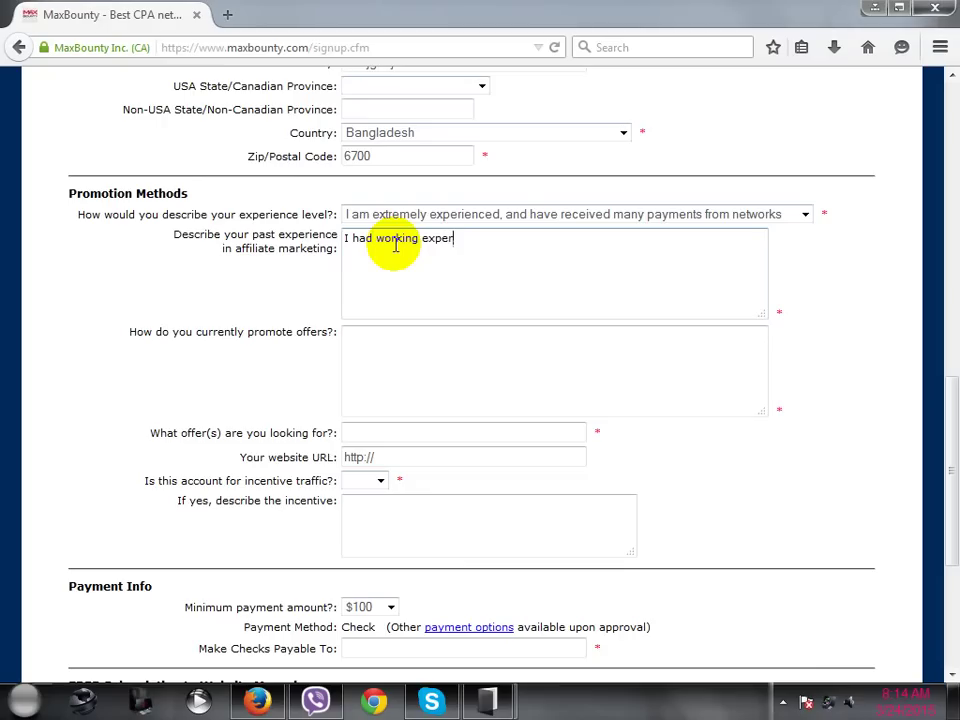
{"action": "type", "text": "ncy"}
{"action": "right_click", "coordinate": [467, 240]}
{"action": "left_click", "coordinate": [500, 255]}
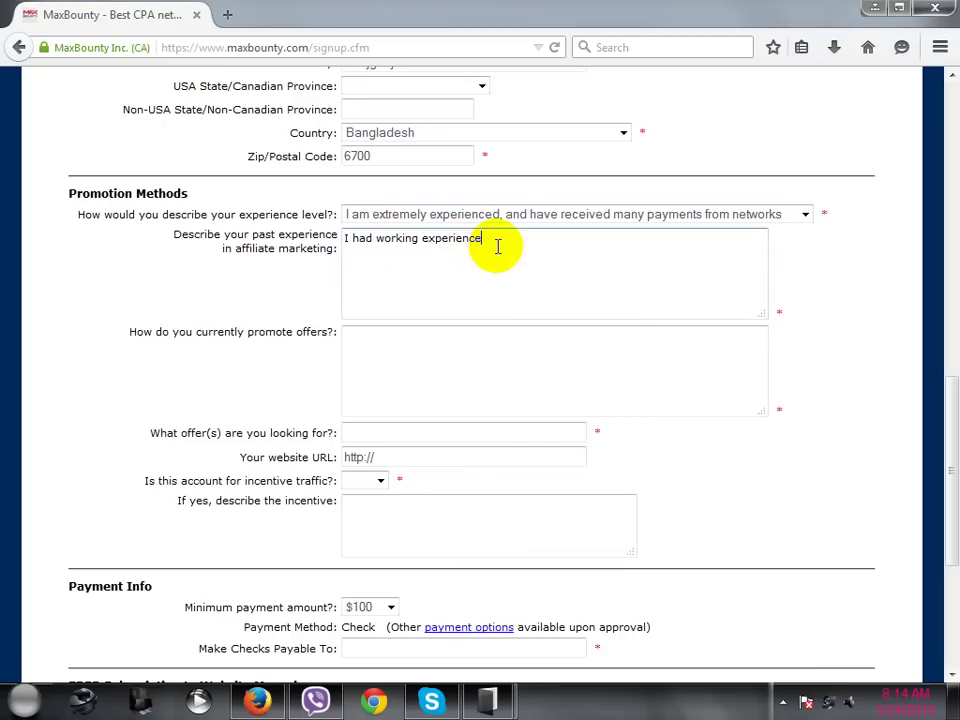
{"action": "type", "text": "on-clickbank."}
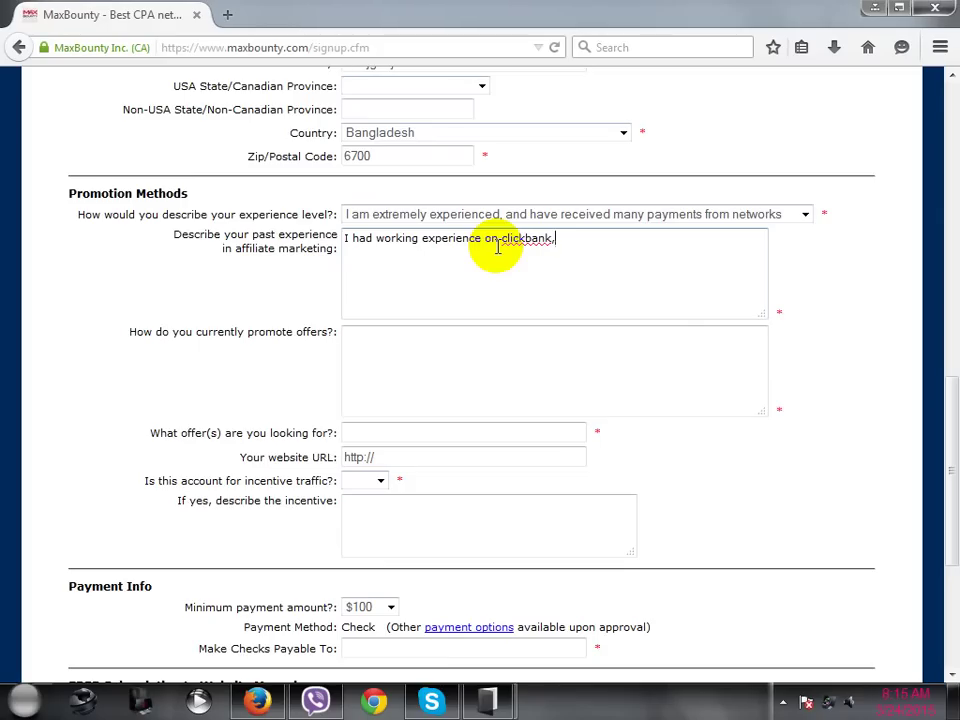
{"action": "type", "text": "clicksure"}
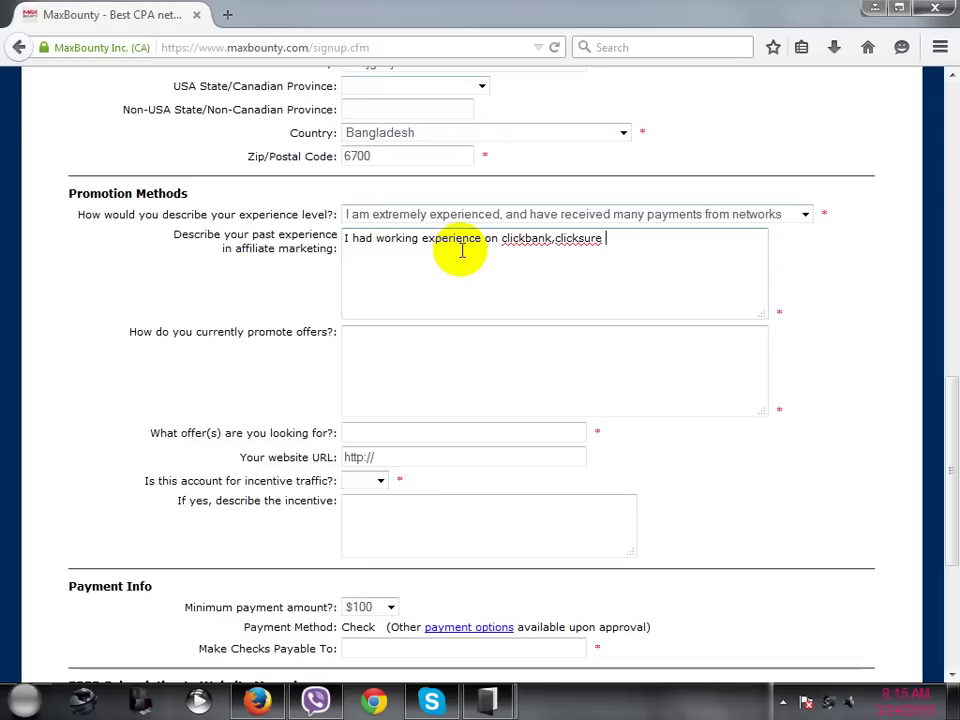
{"action": "type", "text": "2"}
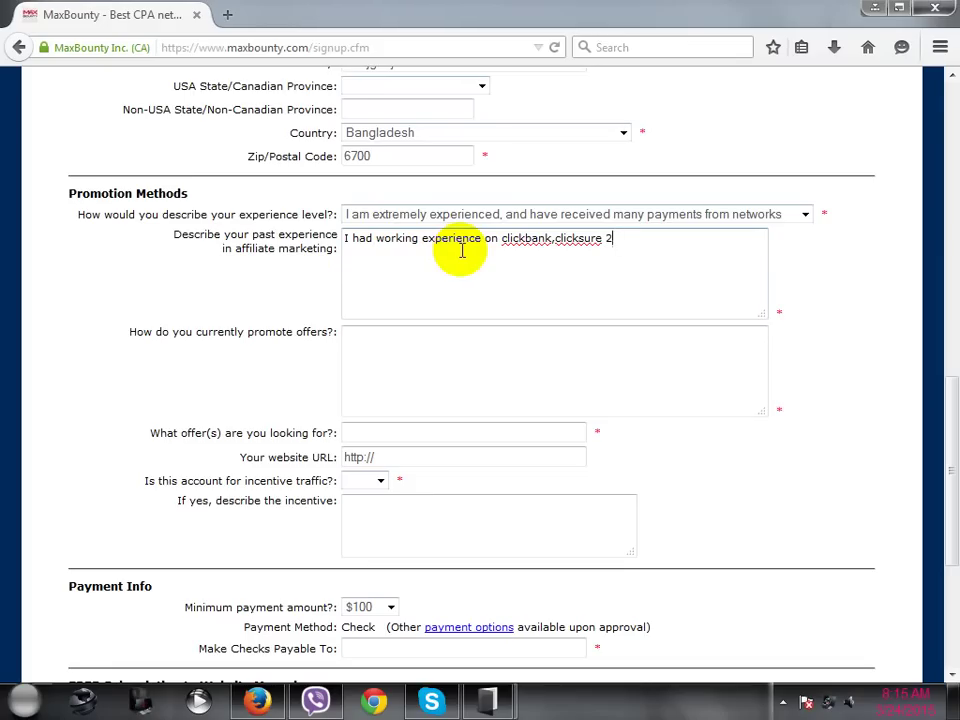
{"action": "key", "text": "BackSpace"}
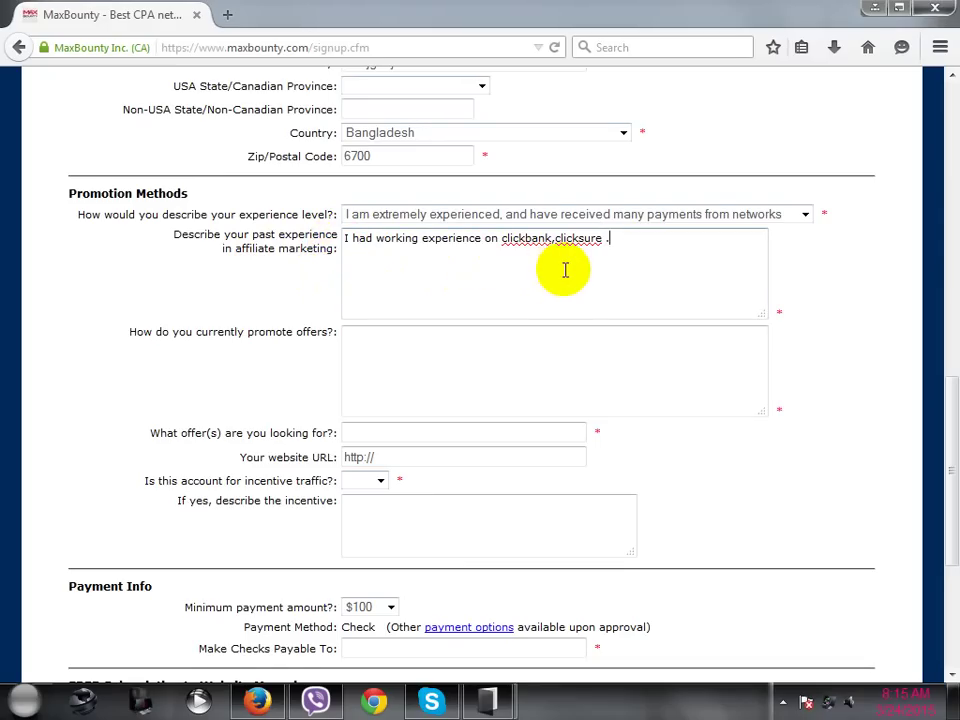
- Begin the promotion answer: 'I promote my offer on others affiliates sites with paid traffics.'
{"action": "scroll", "coordinate": [563, 270], "scroll_direction": "down", "scroll_amount": 2}
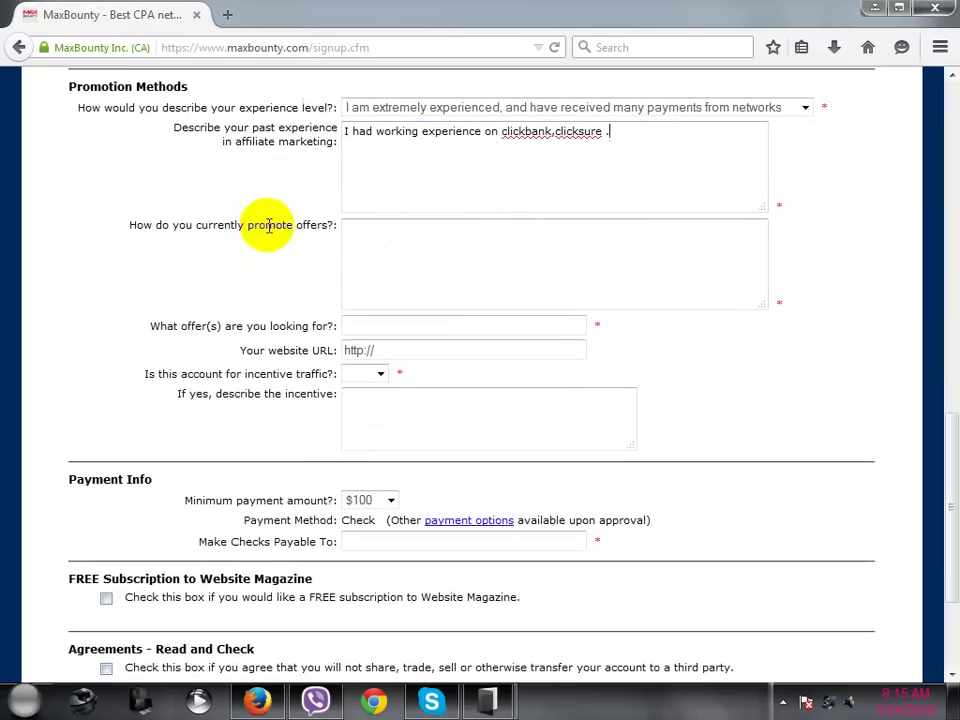
{"action": "left_click", "coordinate": [385, 236]}
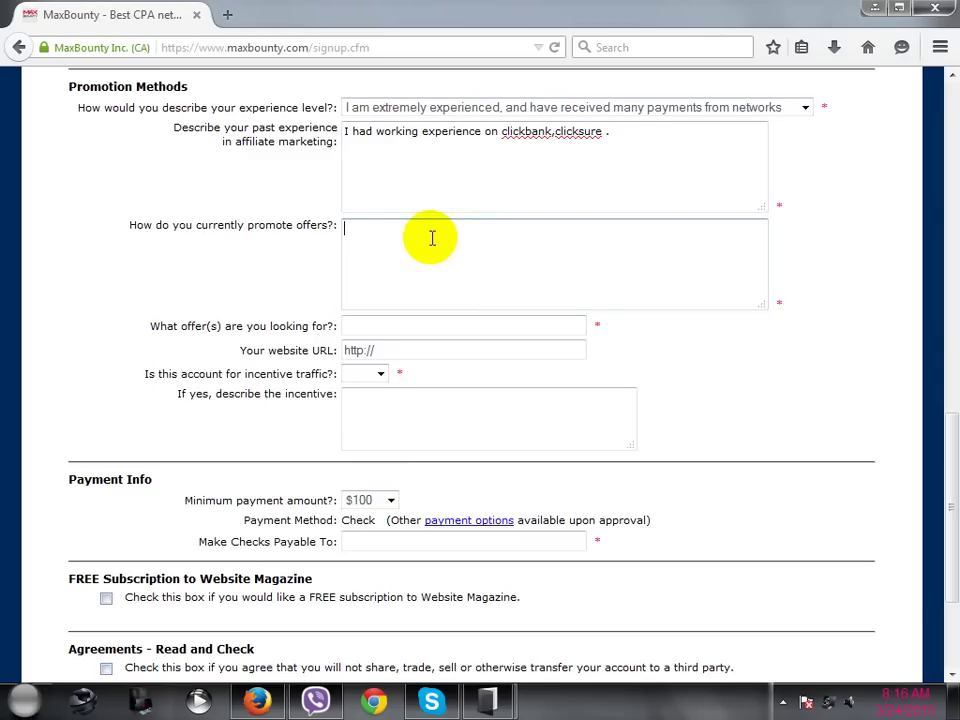
{"action": "type", "text": "I promote my offer "}
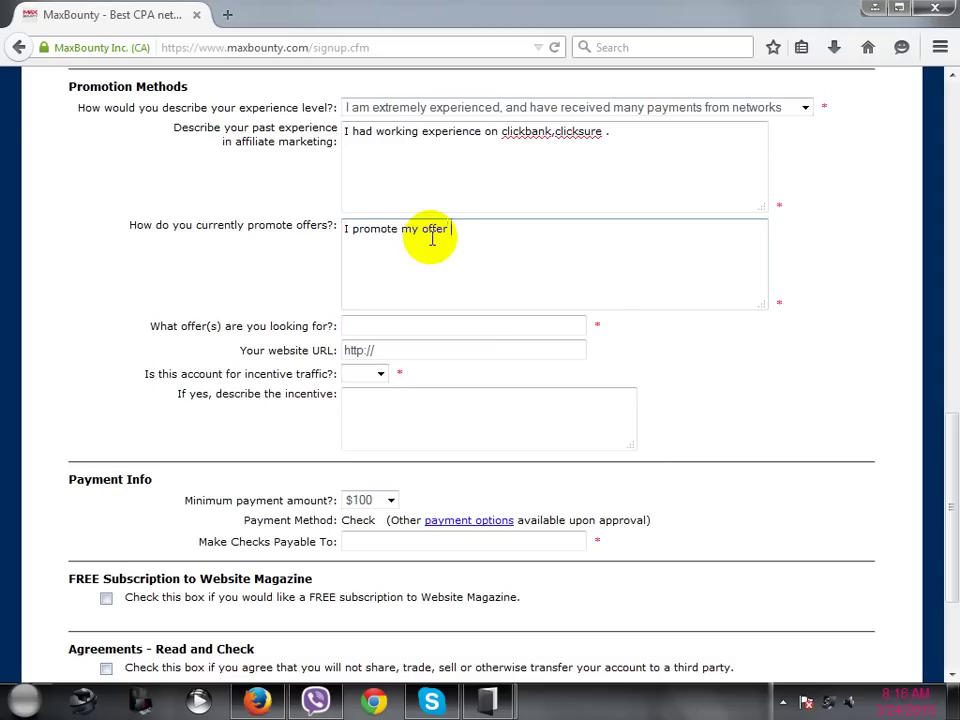
{"action": "type", "text": "on others affiliates "}
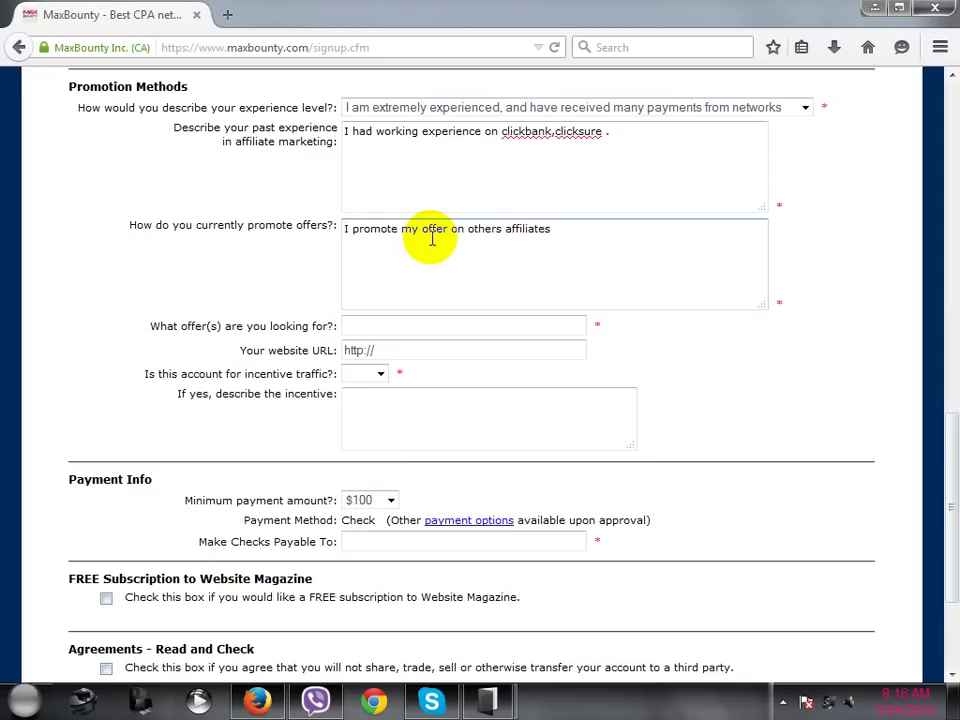
{"action": "type", "text": "sites with paid traffi"}
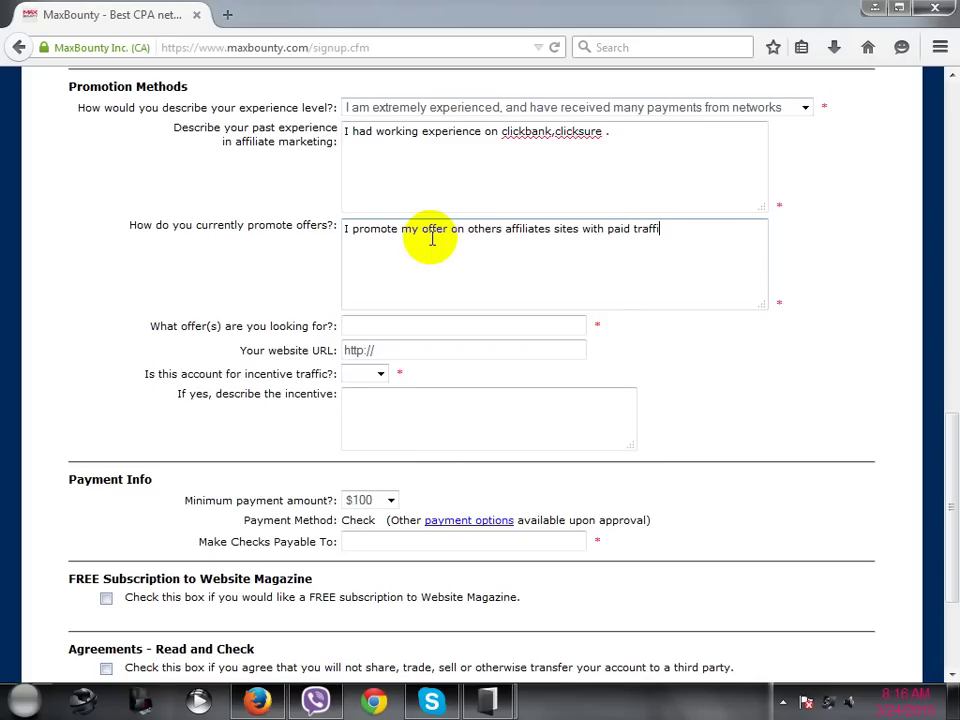
{"action": "type", "text": "cs ."}
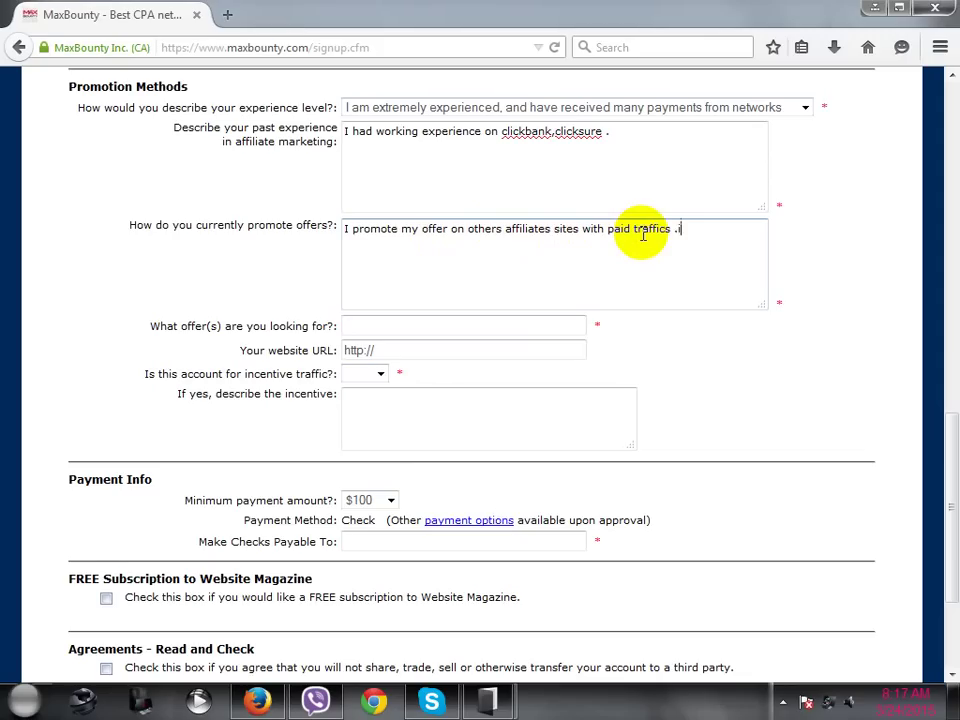
{"action": "type", "text": "i sue"}
{"action": "key", "text": "BackSpace"}
{"action": "key", "text": "BackSpace"}
{"action": "key", "text": "BackSpace"}
- Add that paid services like googleadwords, bing and seven search are used
{"action": "type", "text": "use some service o"}
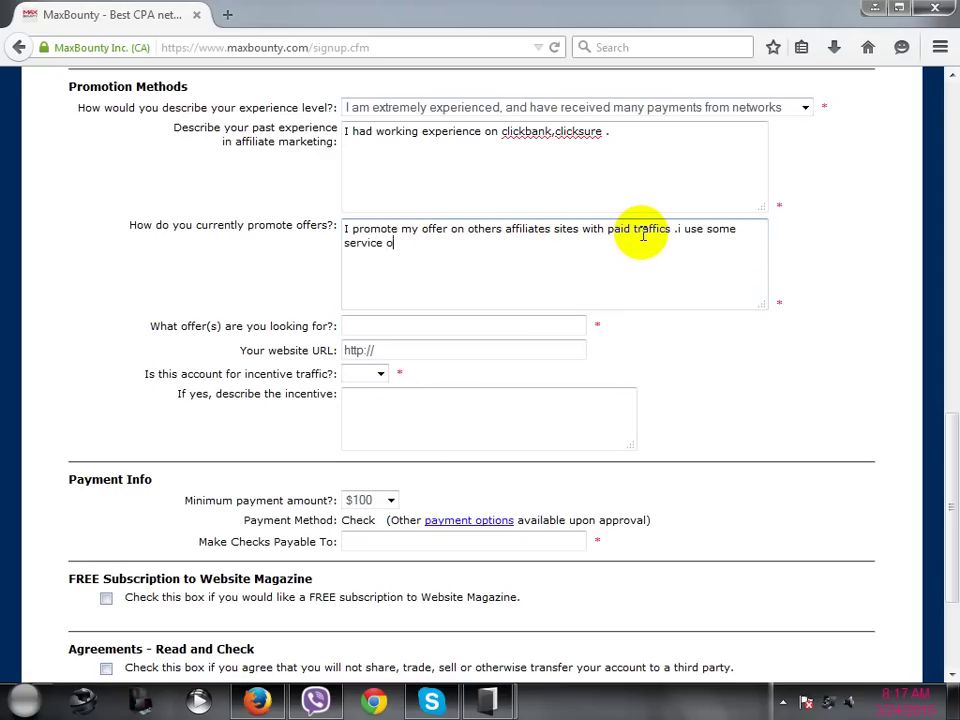
{"action": "type", "text": "n paid"}
{"action": "type", "text": "a"}
{"action": "key", "text": "BackSpace"}
{"action": "type", "text": "like as gooo"}
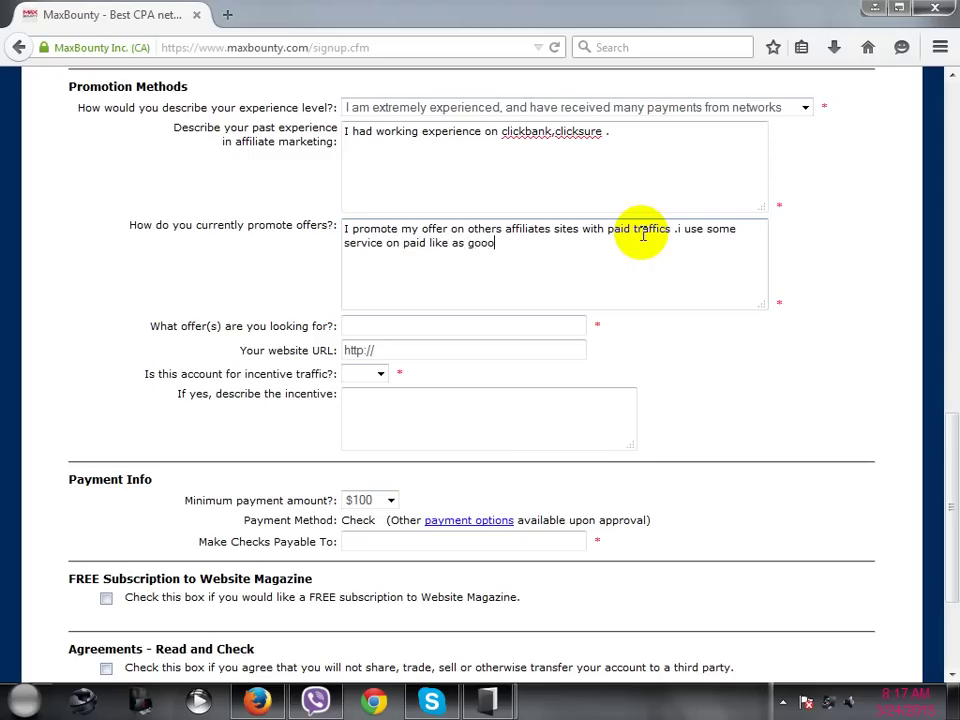
{"action": "key", "text": "BackSpace"}
{"action": "type", "text": "gleadwords"}
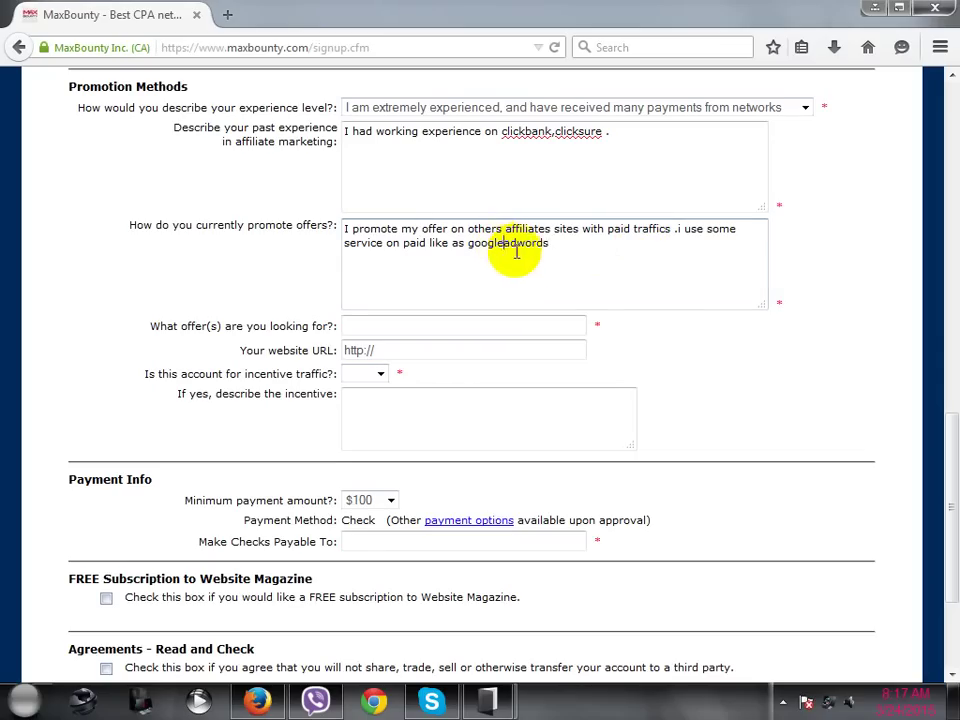
{"action": "left_click", "coordinate": [551, 243]}
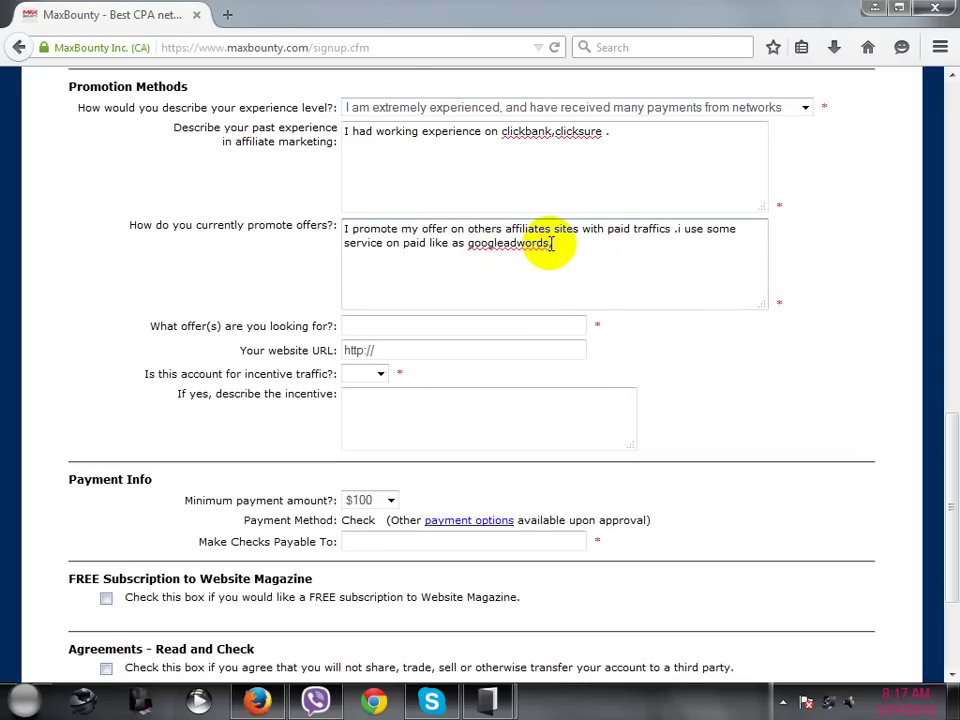
{"action": "type", "text": ",bing,seven serch"}
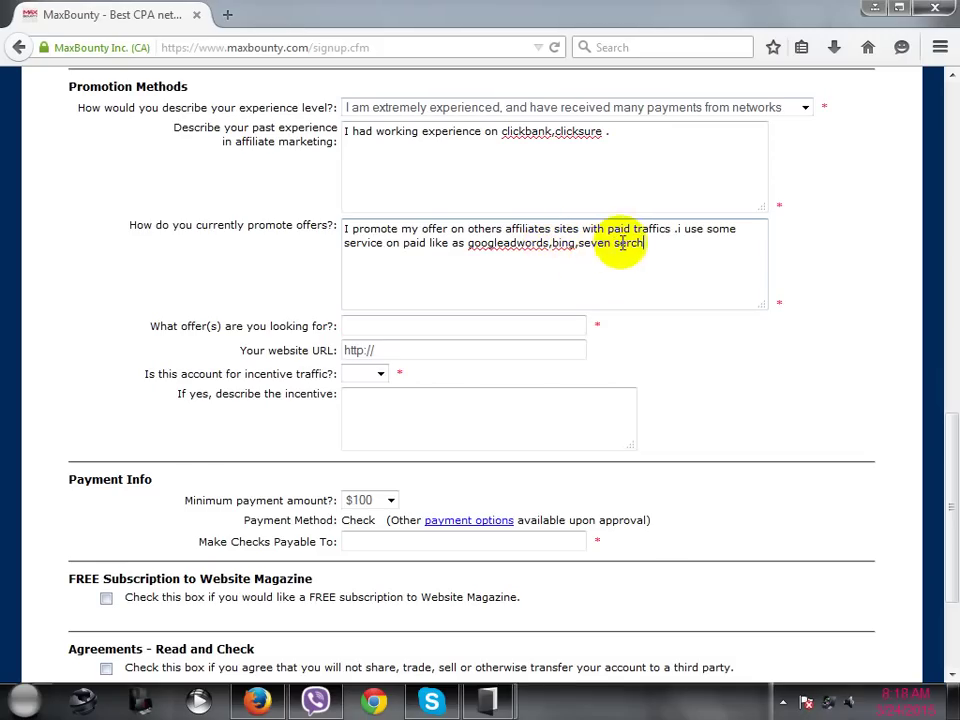
{"action": "type", "text": "a"}
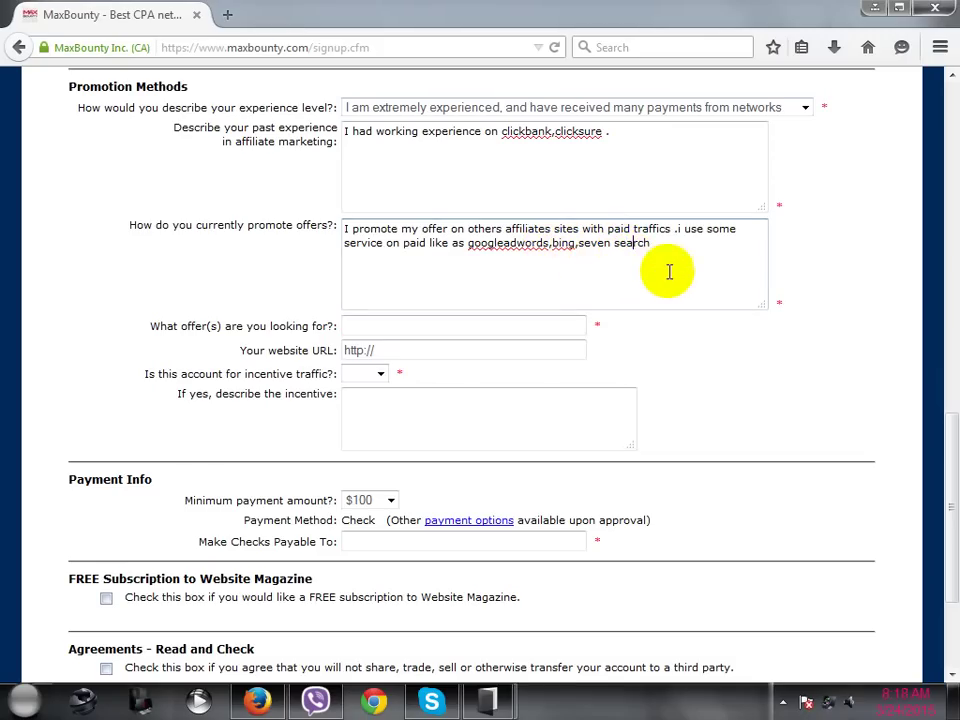
{"action": "left_click", "coordinate": [684, 244]}
{"action": "type", "text": ","}
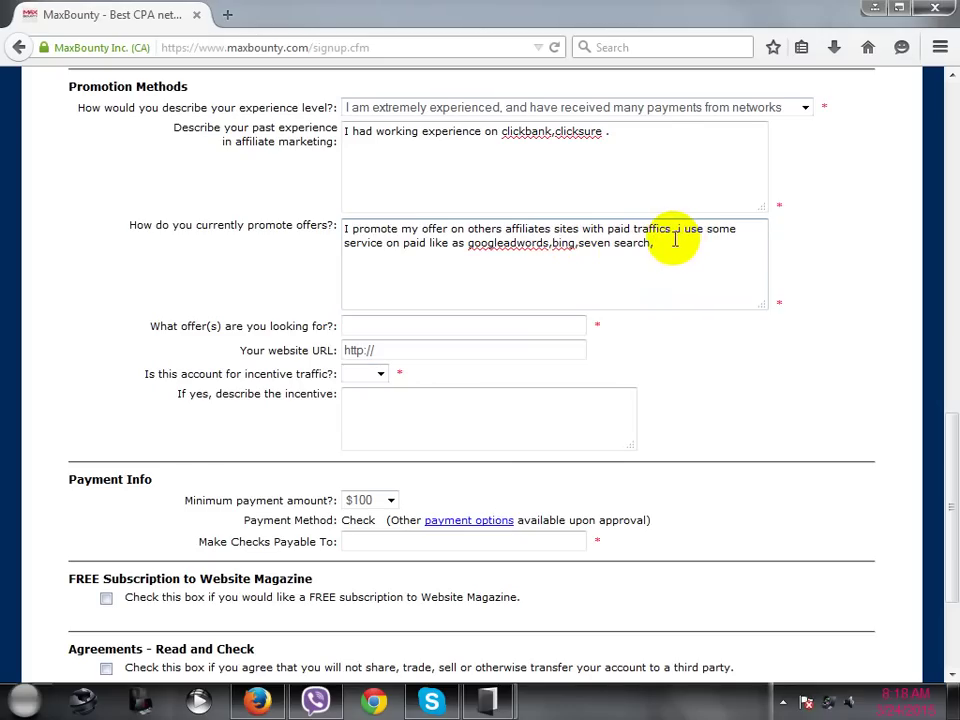
{"action": "scroll", "coordinate": [660, 253], "scroll_direction": "down", "scroll_amount": 2}
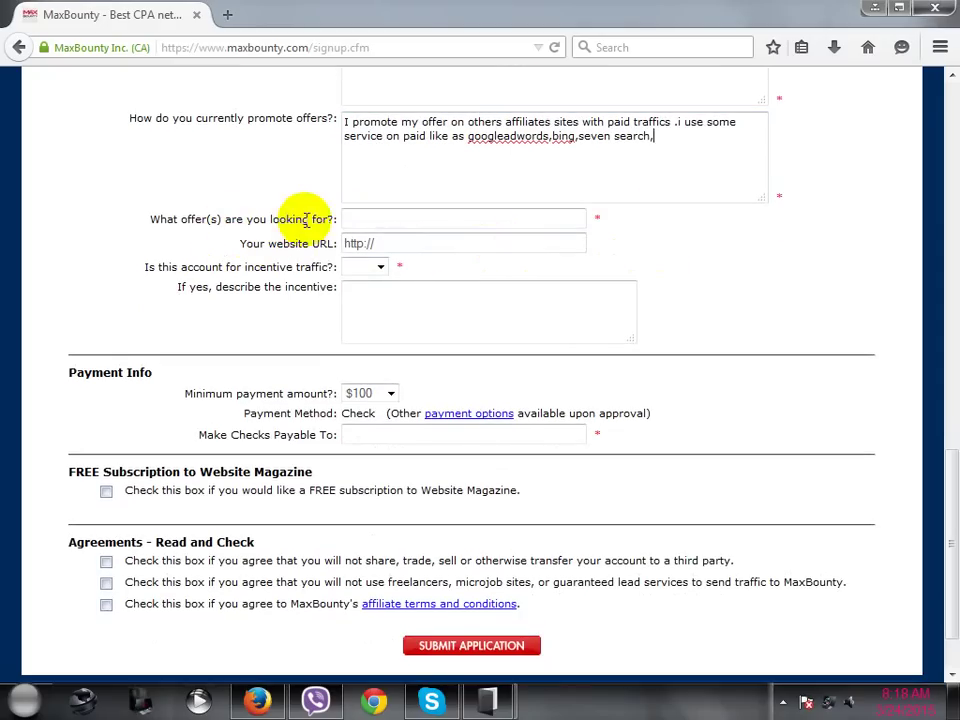
- Enter 'games' as the offers you're looking for
{"action": "left_click", "coordinate": [350, 220]}
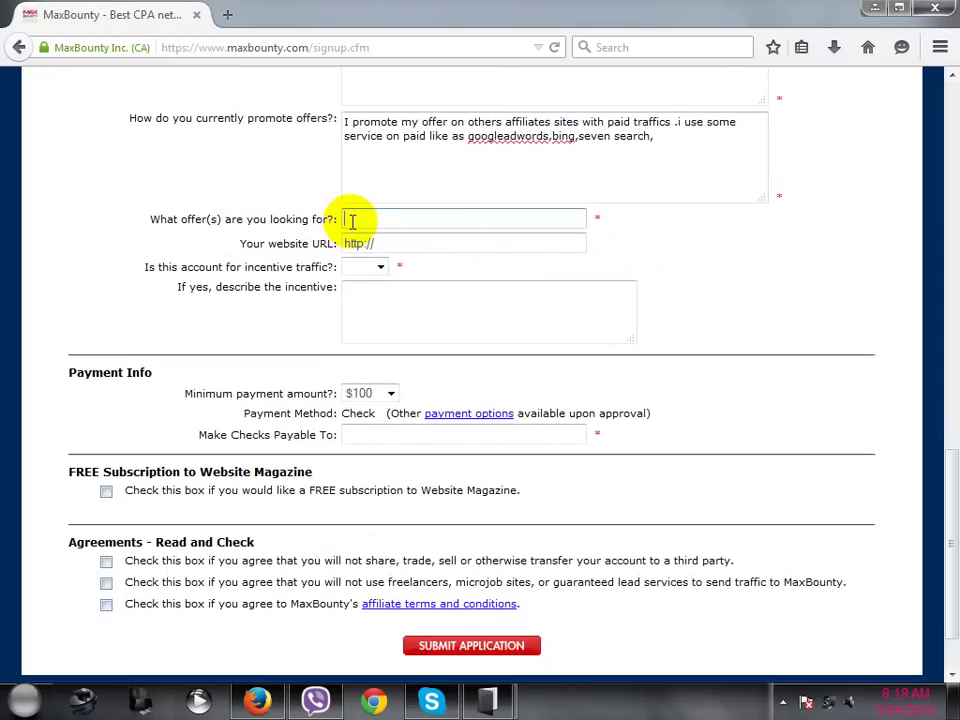
{"action": "type", "text": "games"}
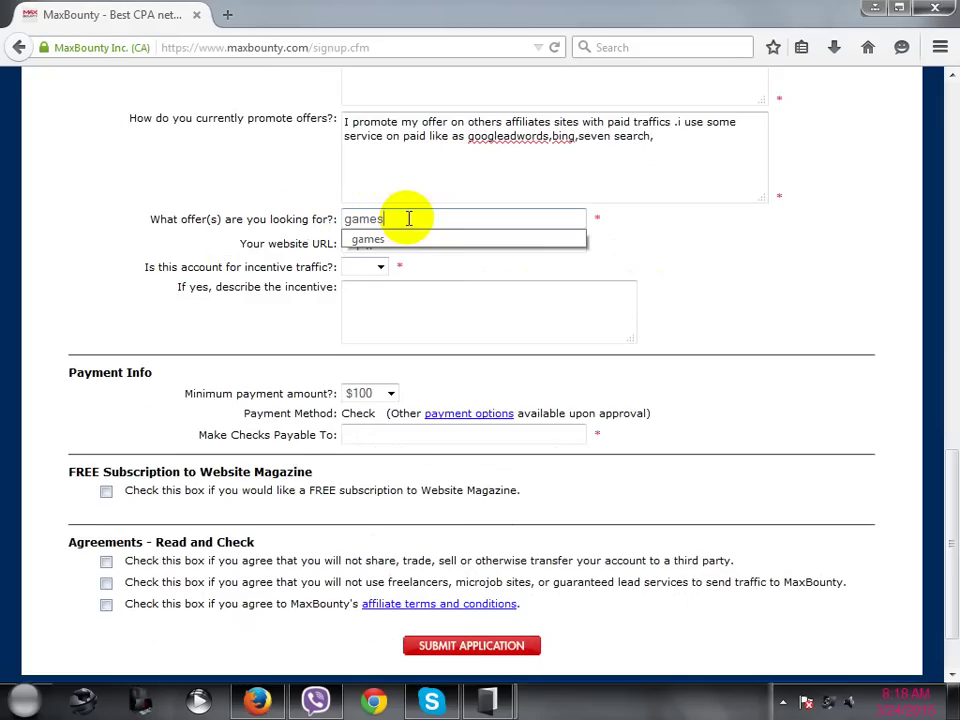
{"action": "left_click", "coordinate": [617, 247]}
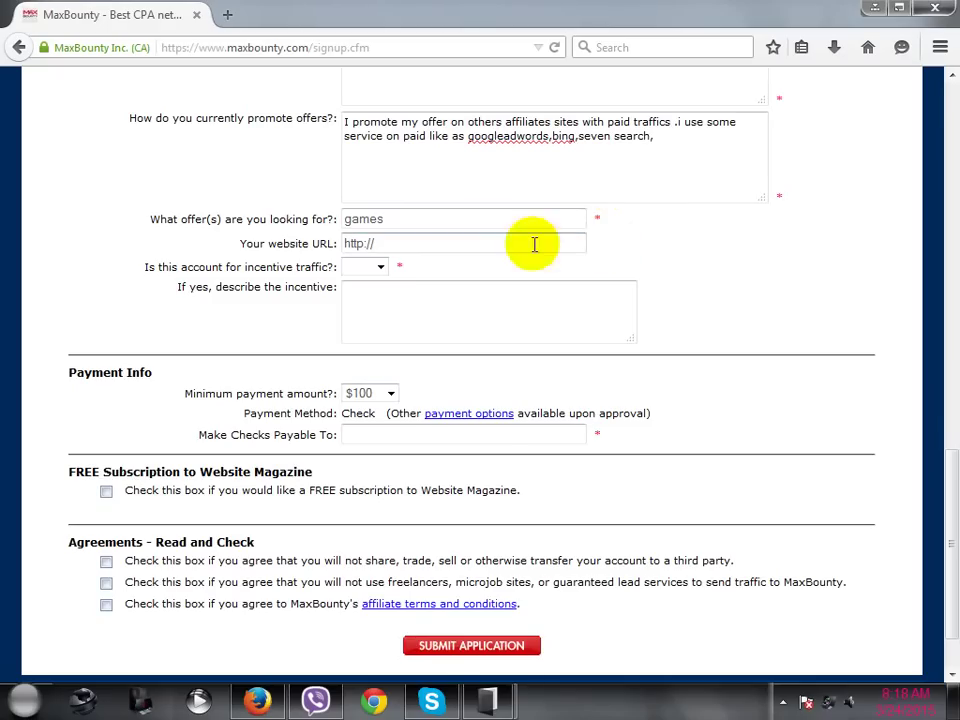
{"action": "left_click", "coordinate": [380, 240]}
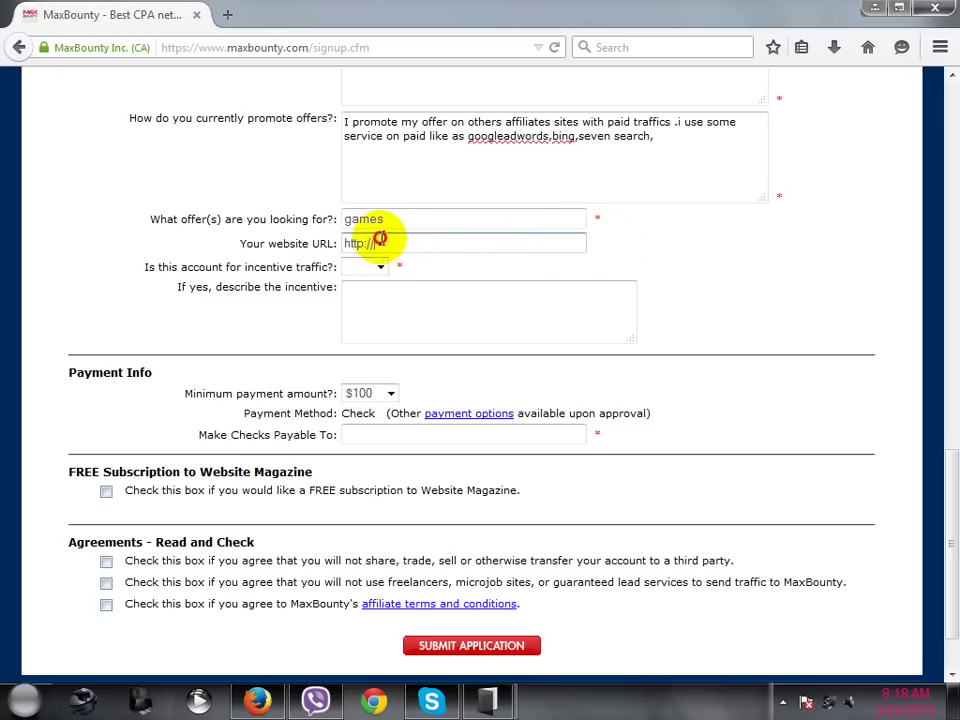
{"action": "double_click", "coordinate": [388, 242]}
{"action": "left_click", "coordinate": [454, 259]}
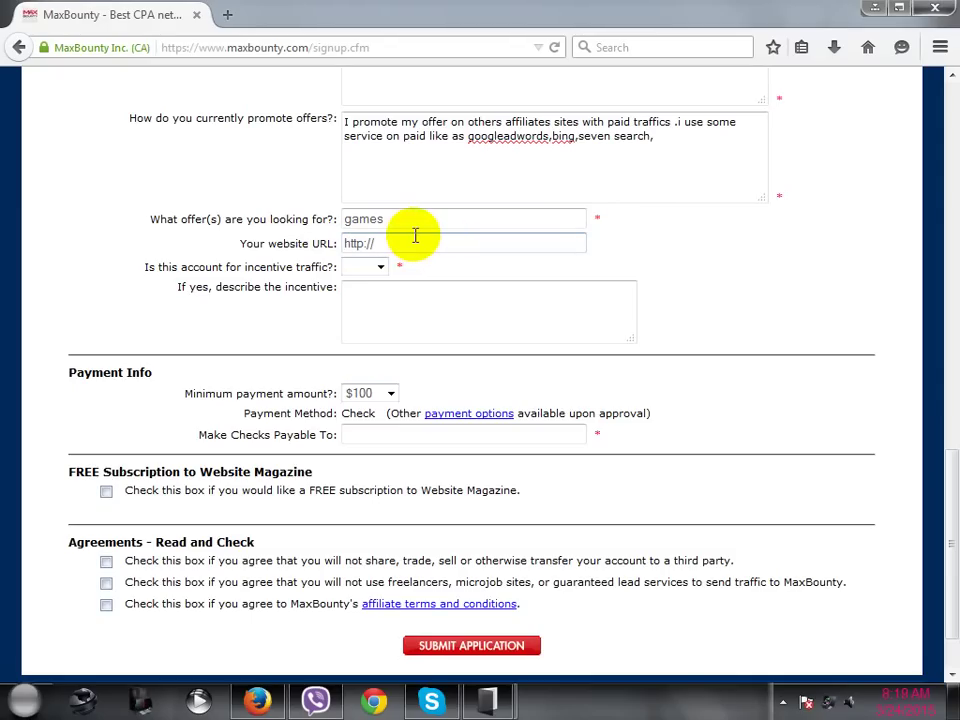
{"action": "left_click_drag", "start_coordinate": [400, 240], "coordinate": [341, 241]}
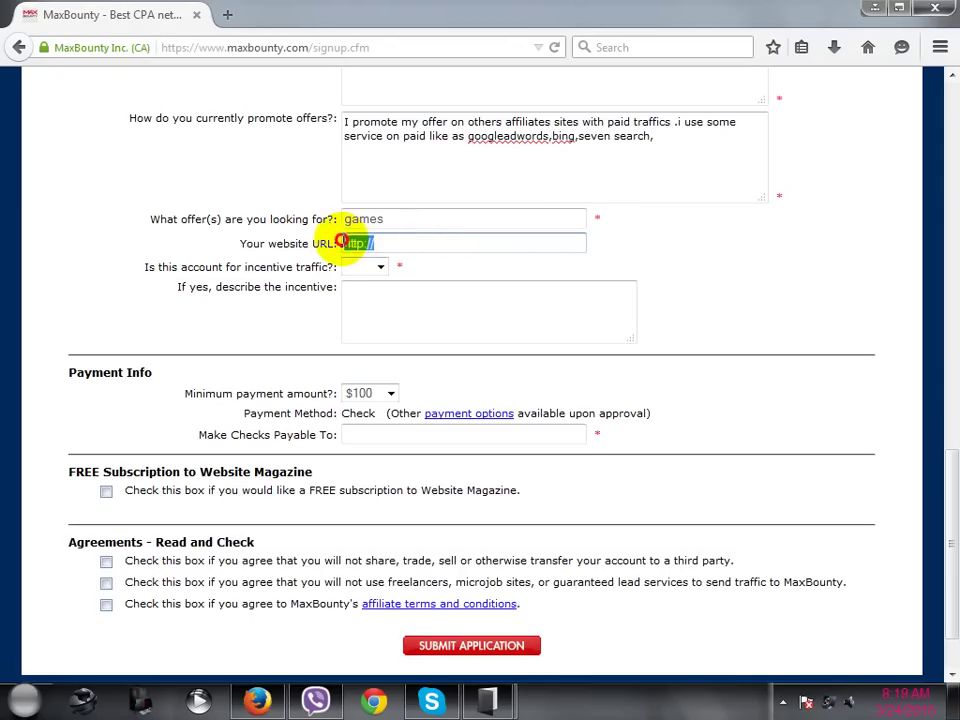
{"action": "left_click", "coordinate": [403, 261]}
{"action": "double_click", "coordinate": [413, 244]}
{"action": "left_click", "coordinate": [385, 244]}
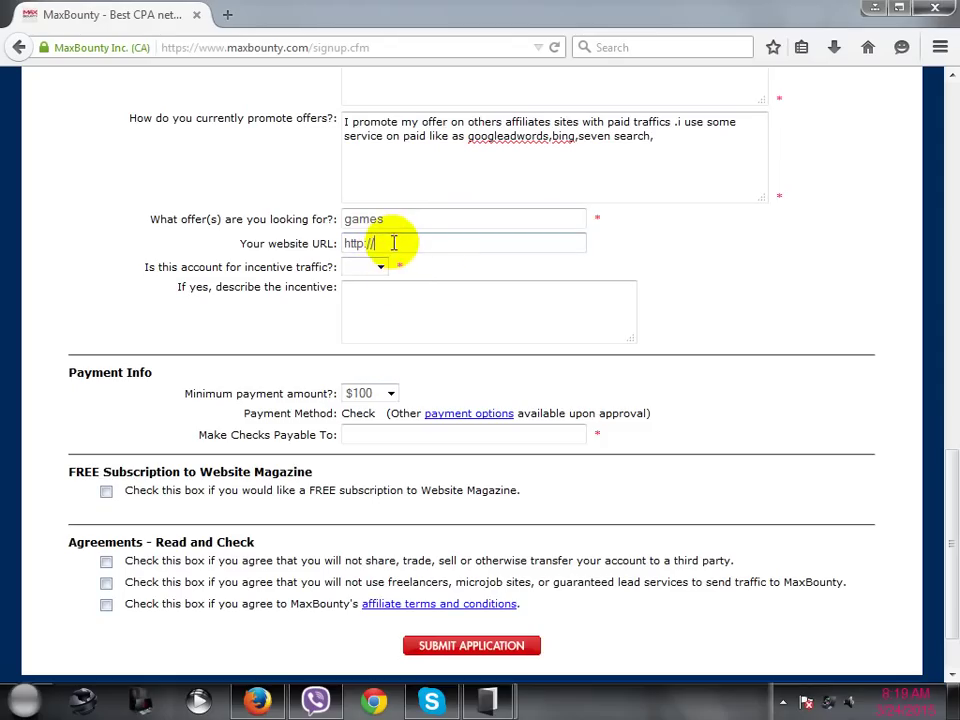
{"action": "left_click", "coordinate": [386, 241]}
{"action": "left_click_drag", "start_coordinate": [386, 241], "coordinate": [349, 242]}
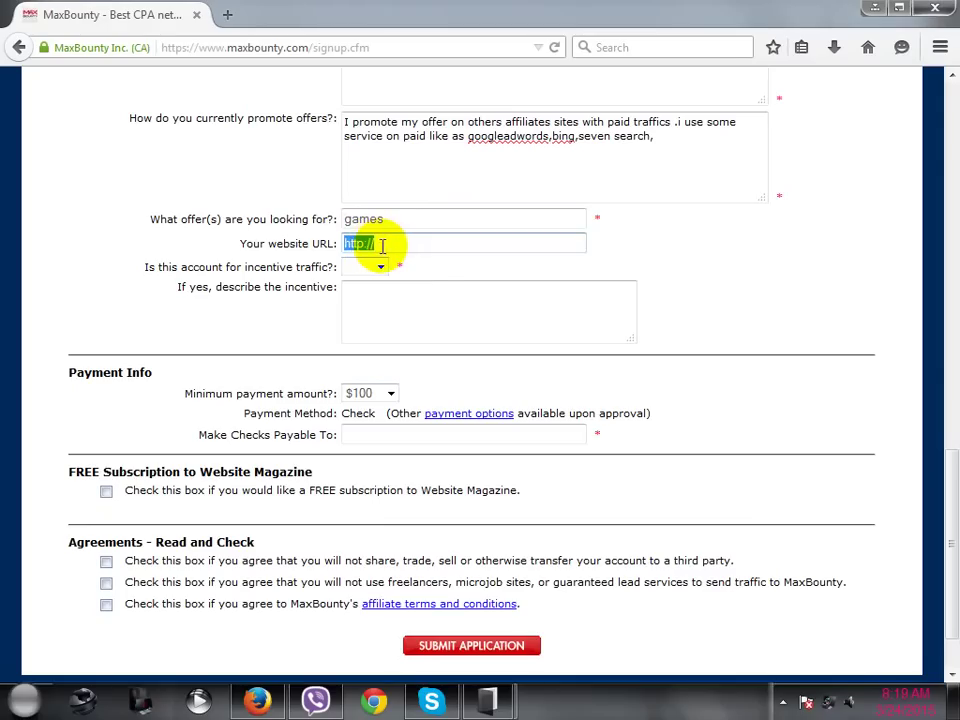
{"action": "left_click", "coordinate": [429, 267]}
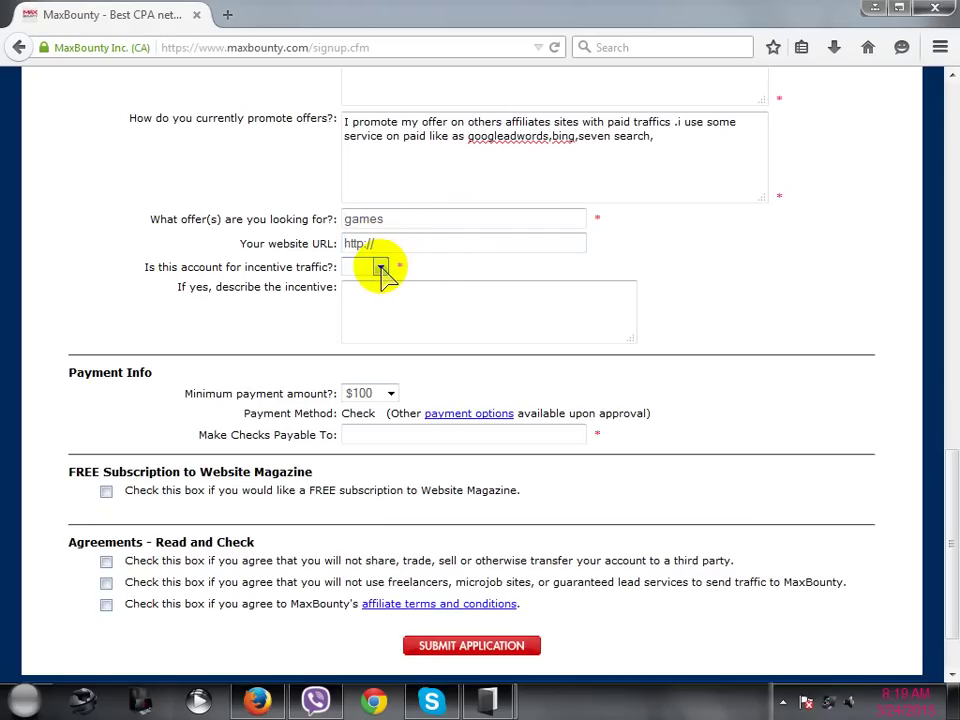
{"action": "left_click", "coordinate": [382, 269]}
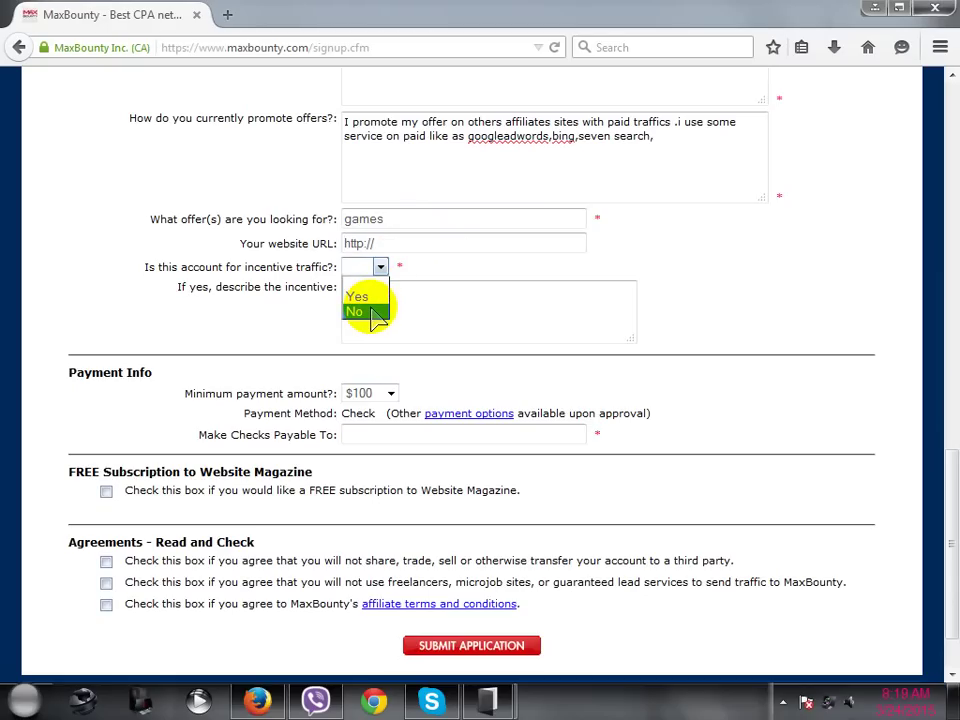
{"action": "left_click", "coordinate": [369, 312]}
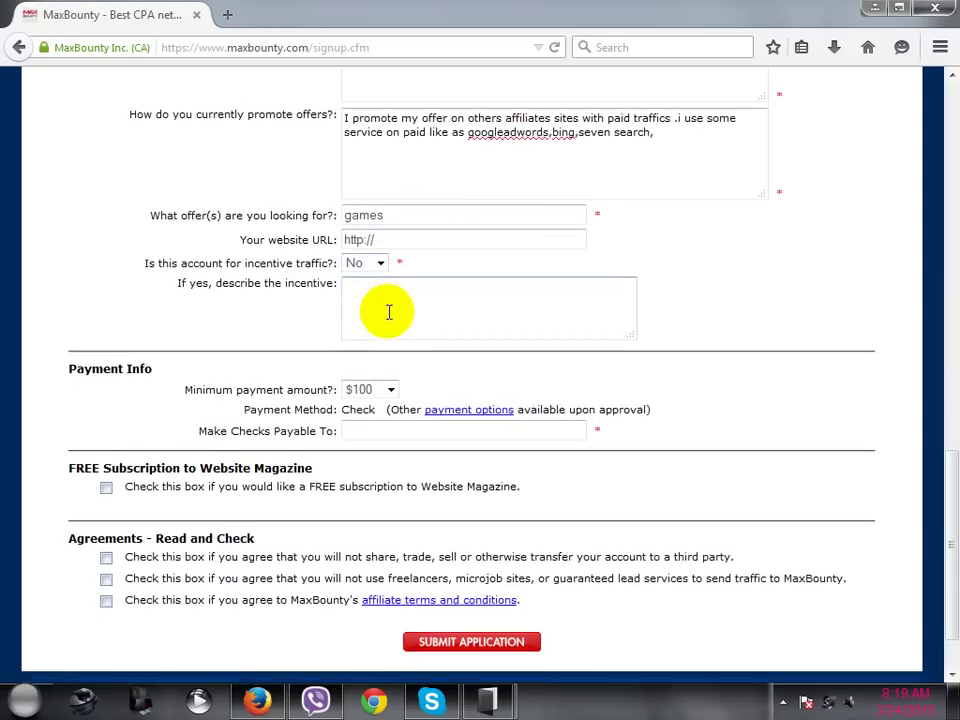
{"action": "scroll", "coordinate": [390, 313], "scroll_direction": "down", "scroll_amount": 2}
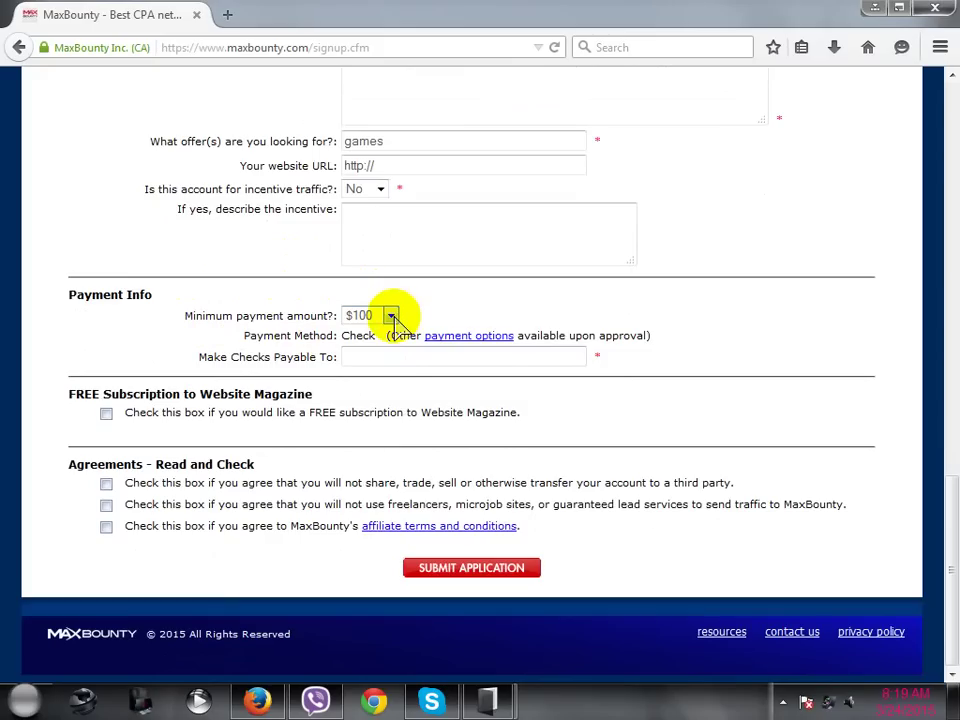
{"action": "left_click", "coordinate": [392, 317]}
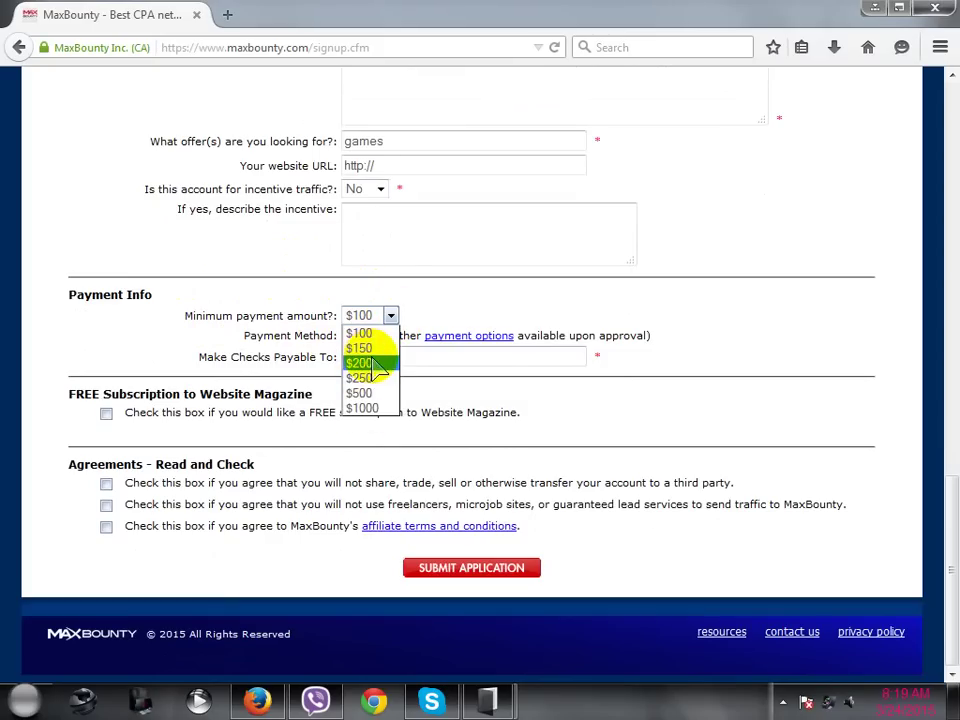
{"action": "left_click", "coordinate": [432, 317]}
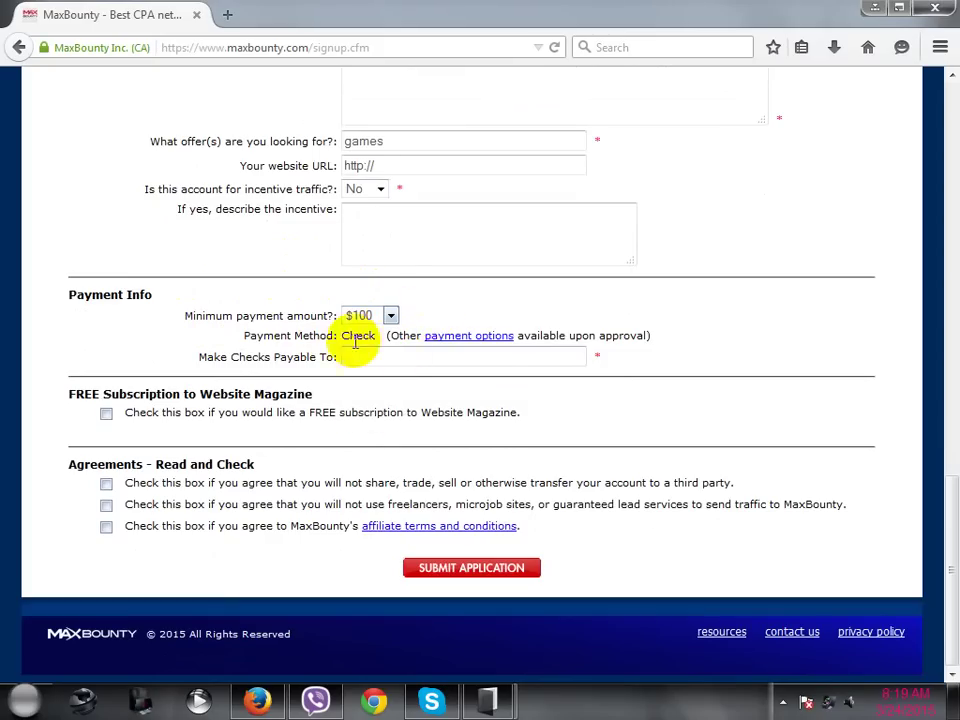
{"action": "left_click", "coordinate": [458, 340]}
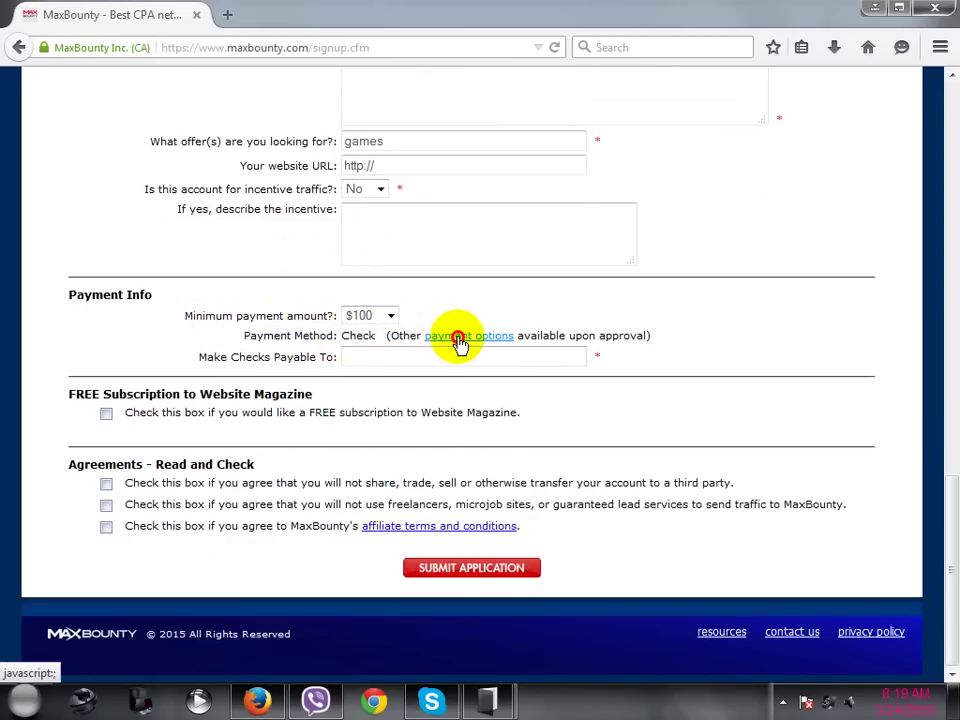
{"action": "left_click", "coordinate": [450, 18]}
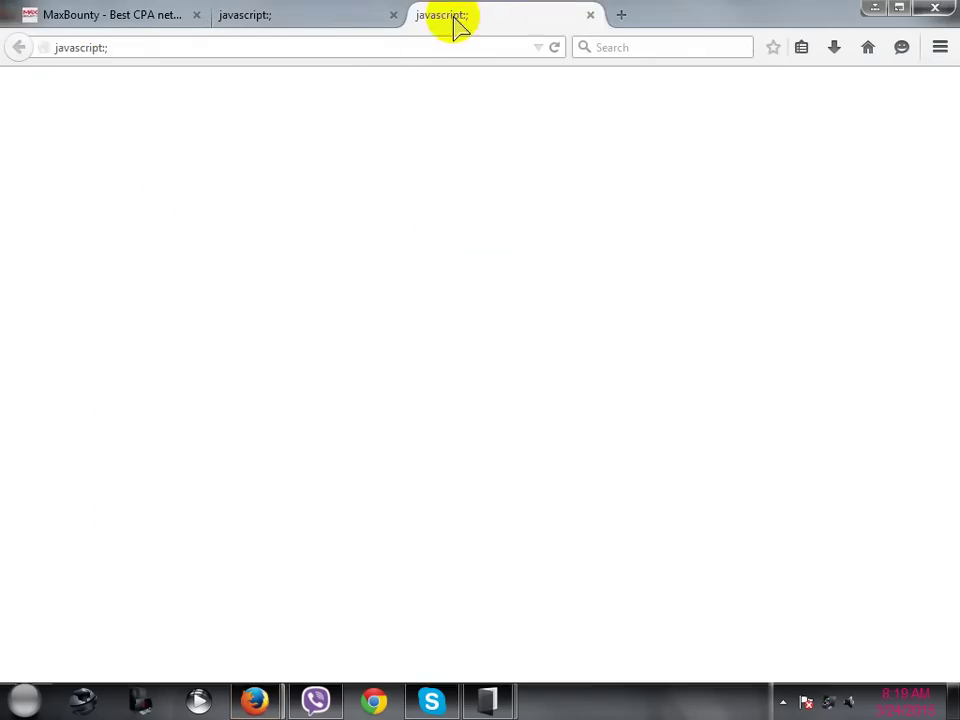
{"action": "left_click", "coordinate": [590, 15]}
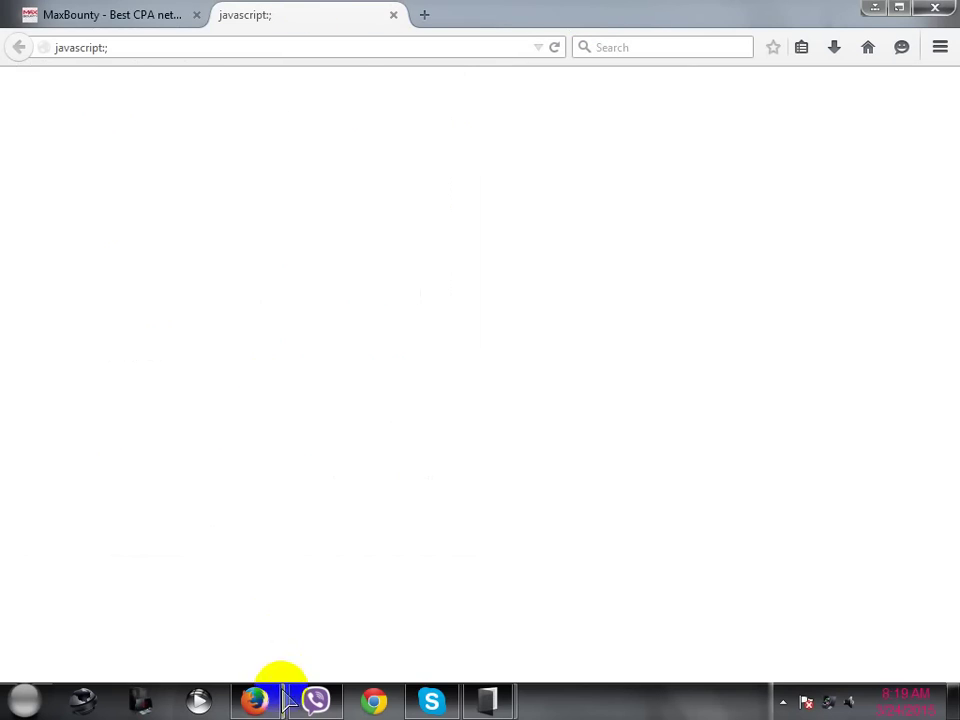
{"action": "mouse_move", "coordinate": [285, 700]}
{"action": "left_click", "coordinate": [326, 654]}
{"action": "scroll", "coordinate": [230, 300], "scroll_direction": "down", "scroll_amount": 15}
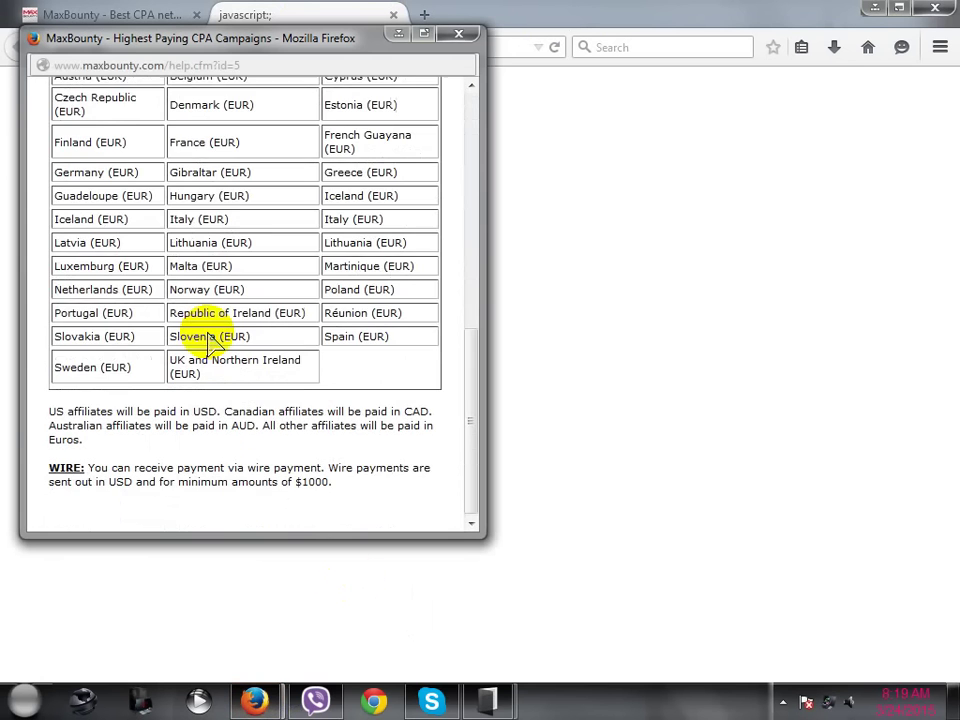
{"action": "scroll", "coordinate": [209, 333], "scroll_direction": "up", "scroll_amount": 2}
{"action": "scroll", "coordinate": [236, 336], "scroll_direction": "down", "scroll_amount": 2}
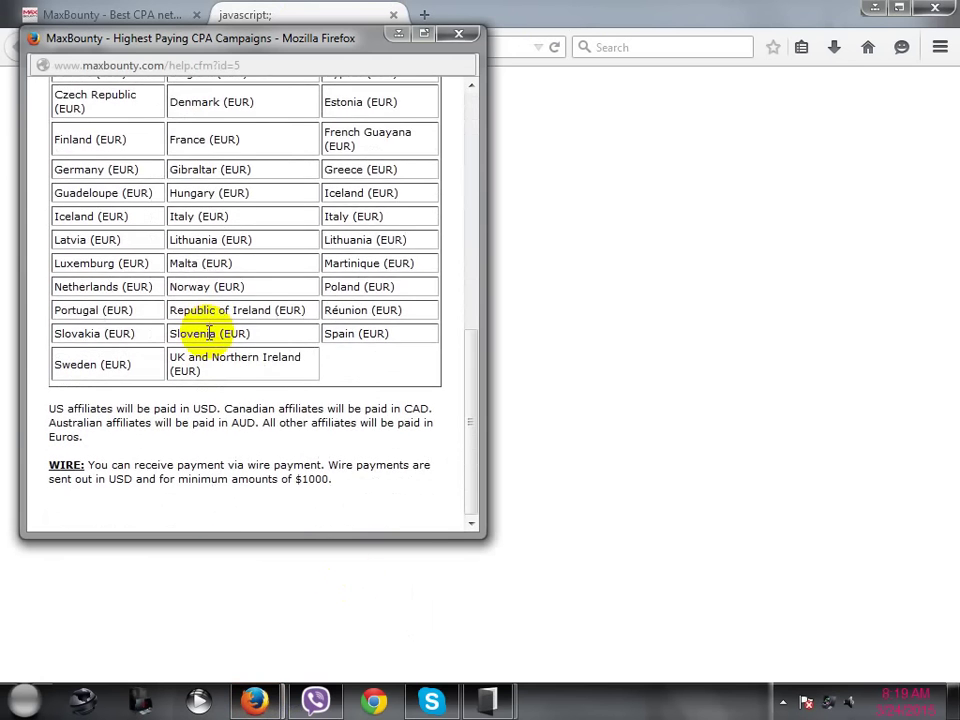
{"action": "scroll", "coordinate": [200, 333], "scroll_direction": "up", "scroll_amount": 10}
{"action": "left_click", "coordinate": [458, 35]}
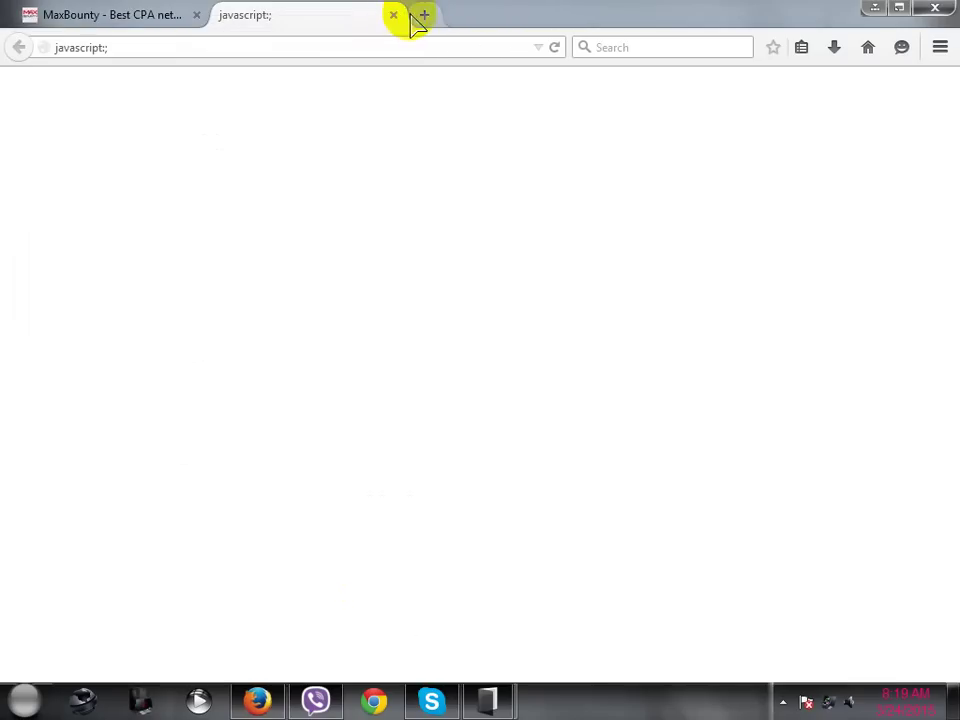
{"action": "left_click", "coordinate": [393, 15]}
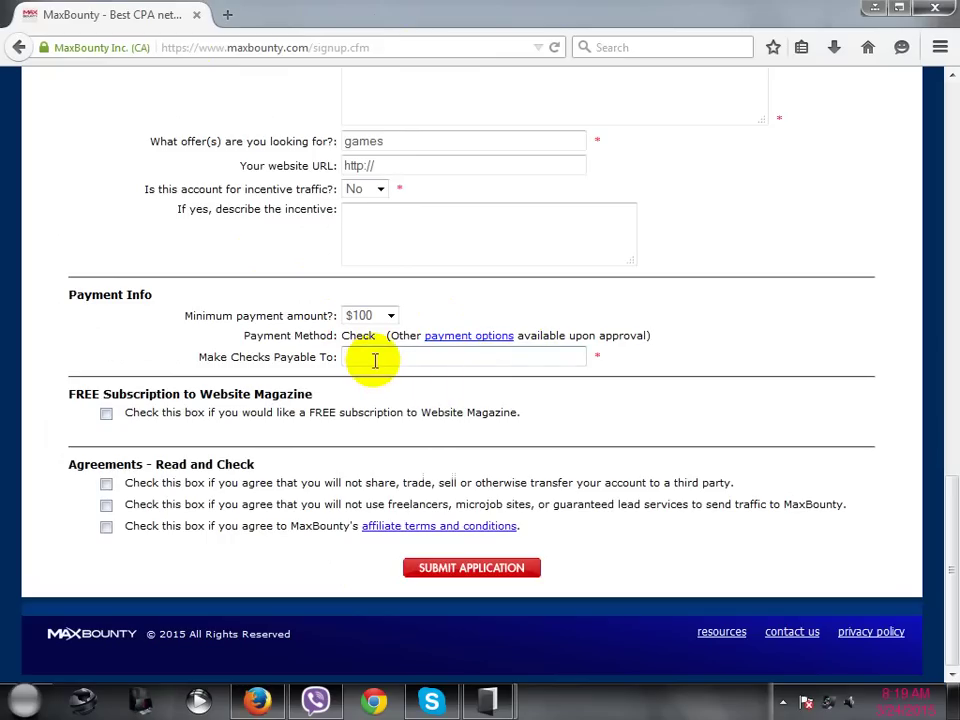
- Paste the applicant's full name from Your Name into the Make Checks Payable To field
{"action": "left_click", "coordinate": [374, 360]}
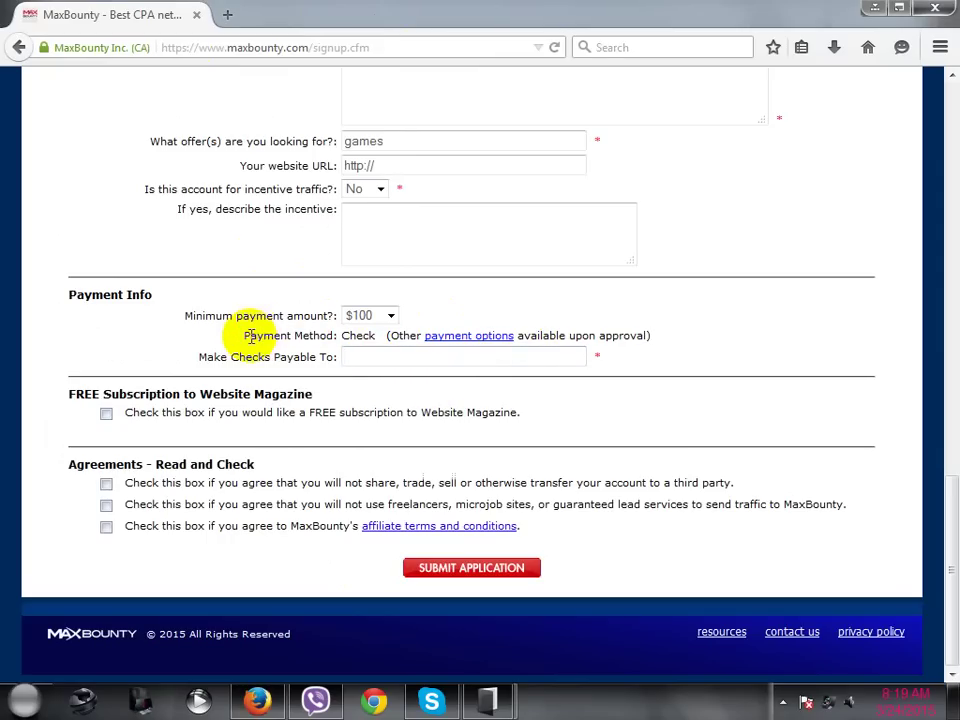
{"action": "left_click_drag", "start_coordinate": [247, 337], "coordinate": [354, 357]}
{"action": "left_click", "coordinate": [354, 357]}
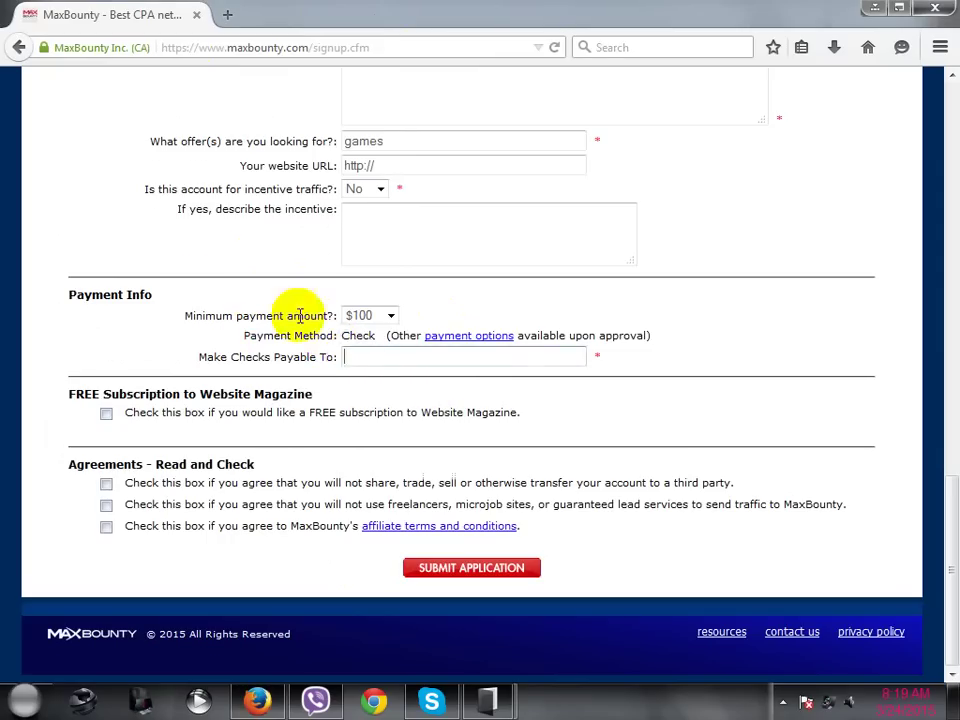
{"action": "scroll", "coordinate": [300, 315], "scroll_direction": "up", "scroll_amount": 15}
{"action": "left_click_drag", "start_coordinate": [424, 439], "coordinate": [343, 432]}
{"action": "key", "text": "ctrl+c"}
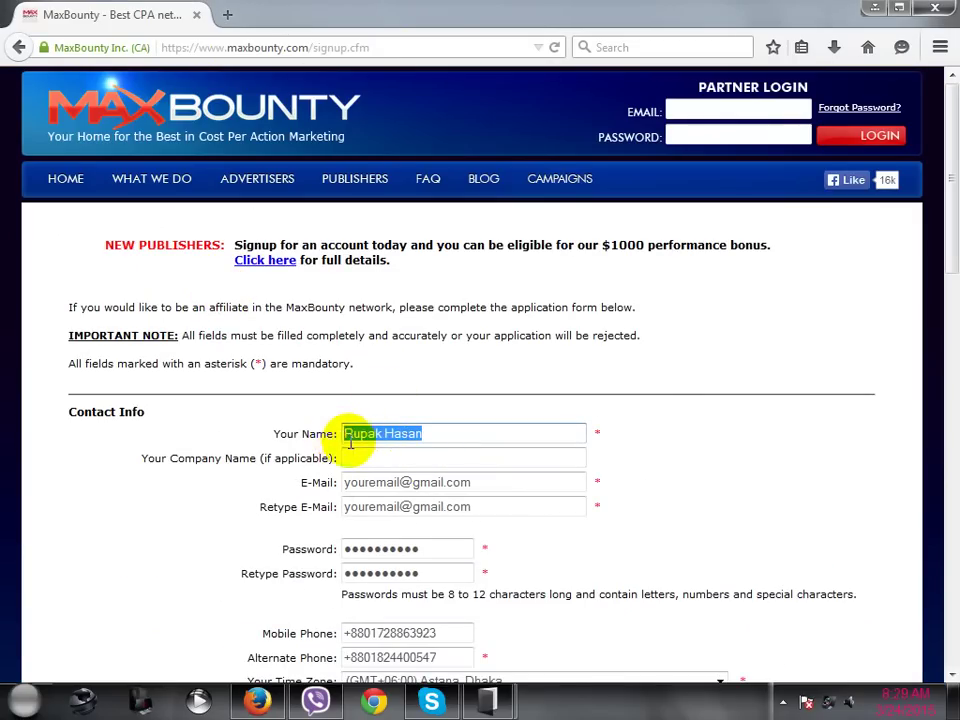
{"action": "scroll", "coordinate": [349, 435], "scroll_direction": "down", "scroll_amount": 10}
{"action": "scroll", "coordinate": [364, 418], "scroll_direction": "down", "scroll_amount": 5}
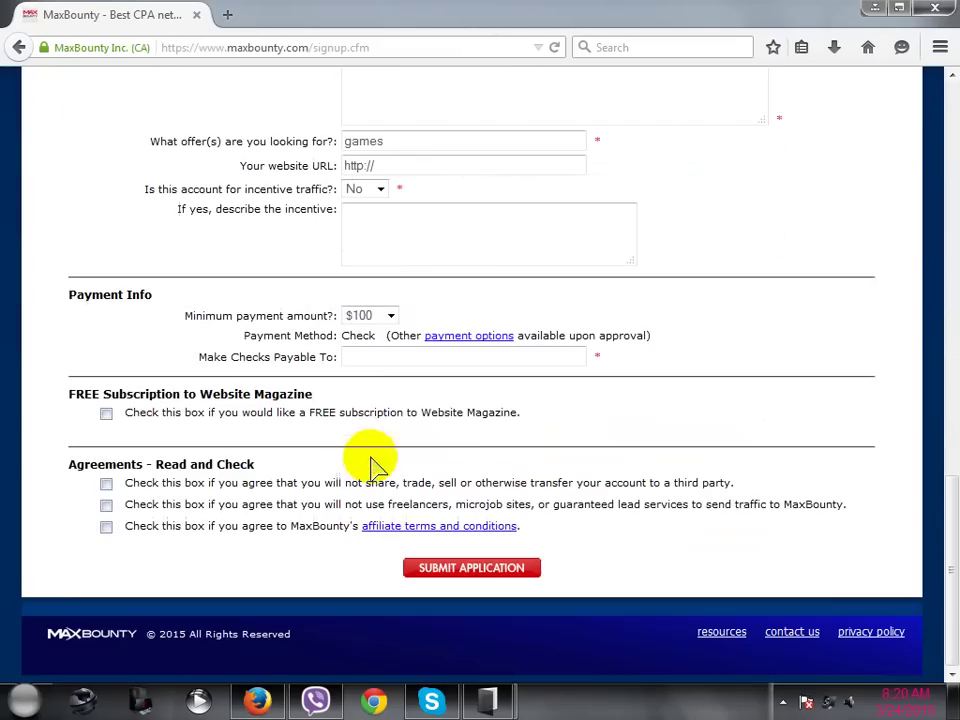
{"action": "left_click", "coordinate": [369, 358]}
{"action": "key", "text": "ctrl+v"}
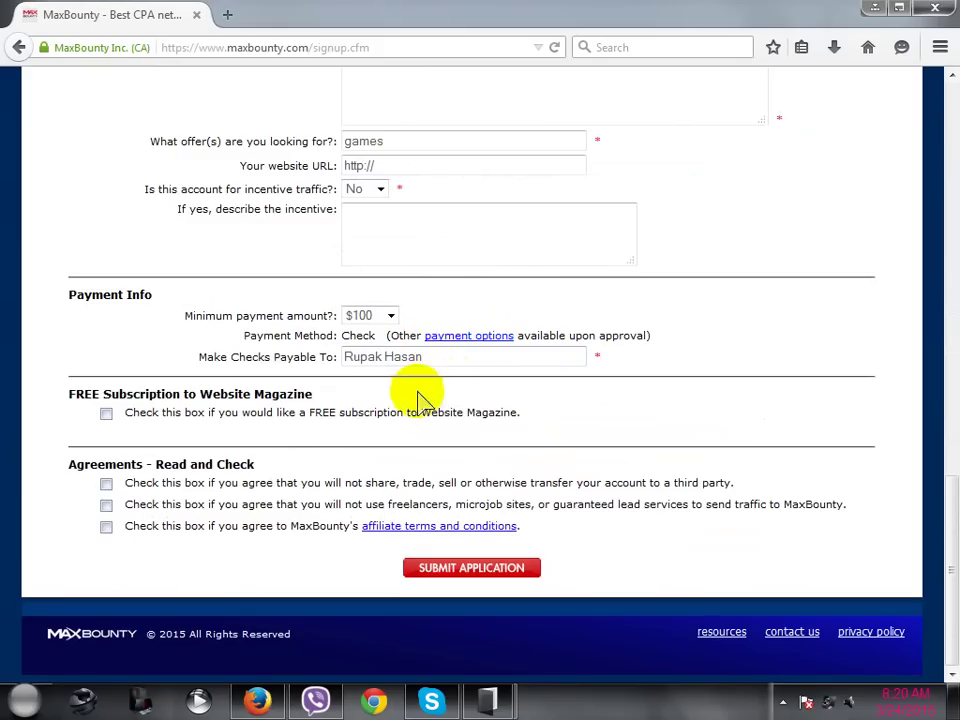
{"action": "left_click", "coordinate": [106, 413]}
{"action": "scroll", "coordinate": [111, 489], "scroll_direction": "down", "scroll_amount": 3}
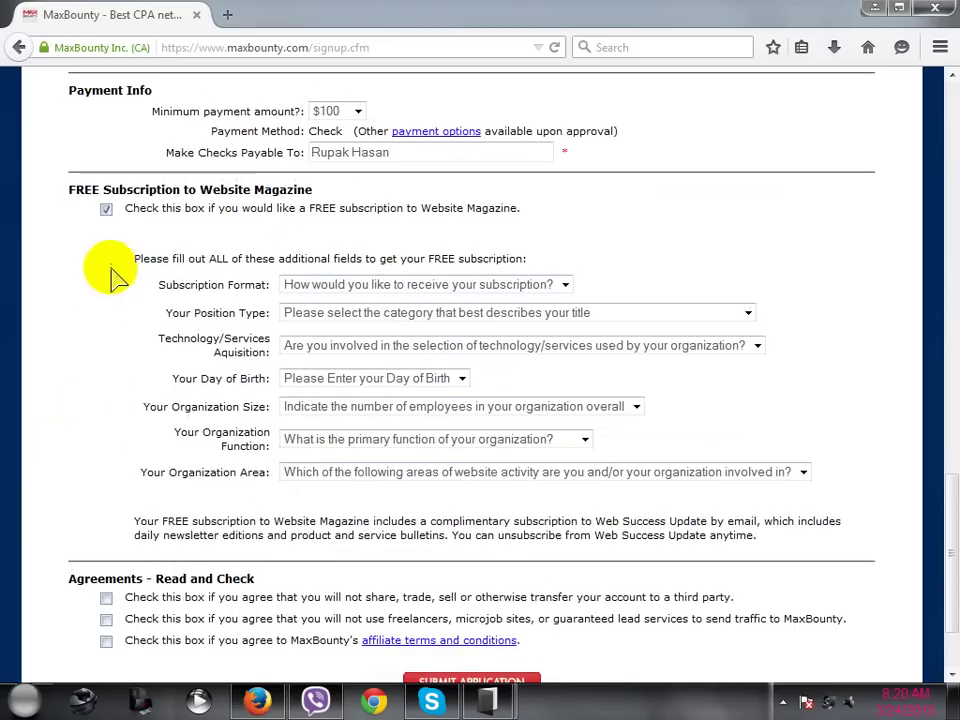
{"action": "left_click", "coordinate": [108, 210]}
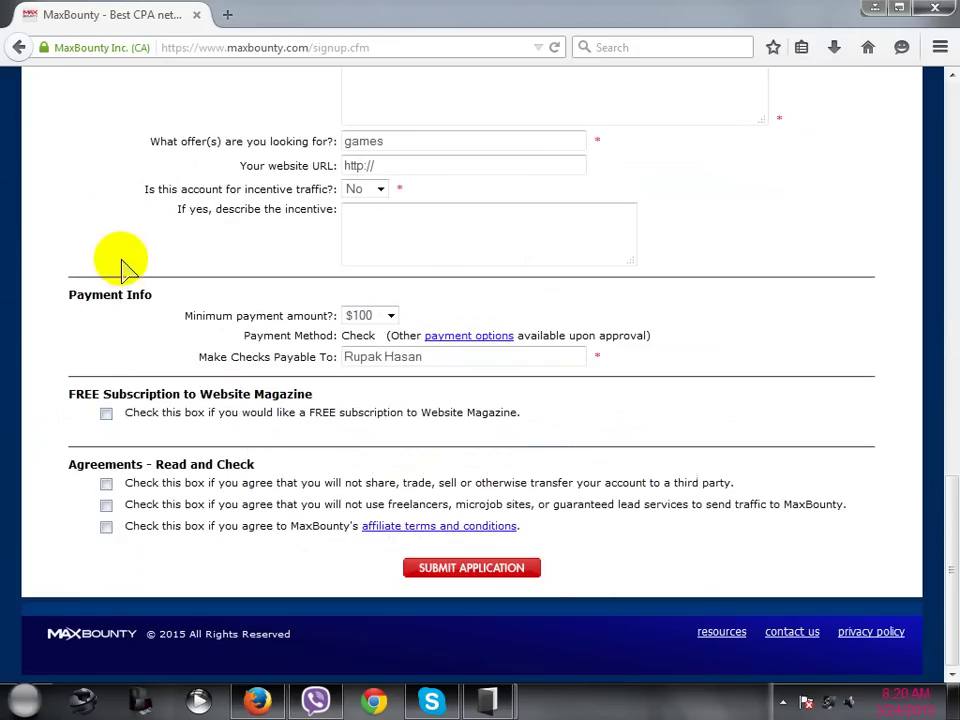
{"action": "left_click", "coordinate": [106, 483]}
{"action": "left_click", "coordinate": [106, 505]}
{"action": "left_click", "coordinate": [106, 526]}
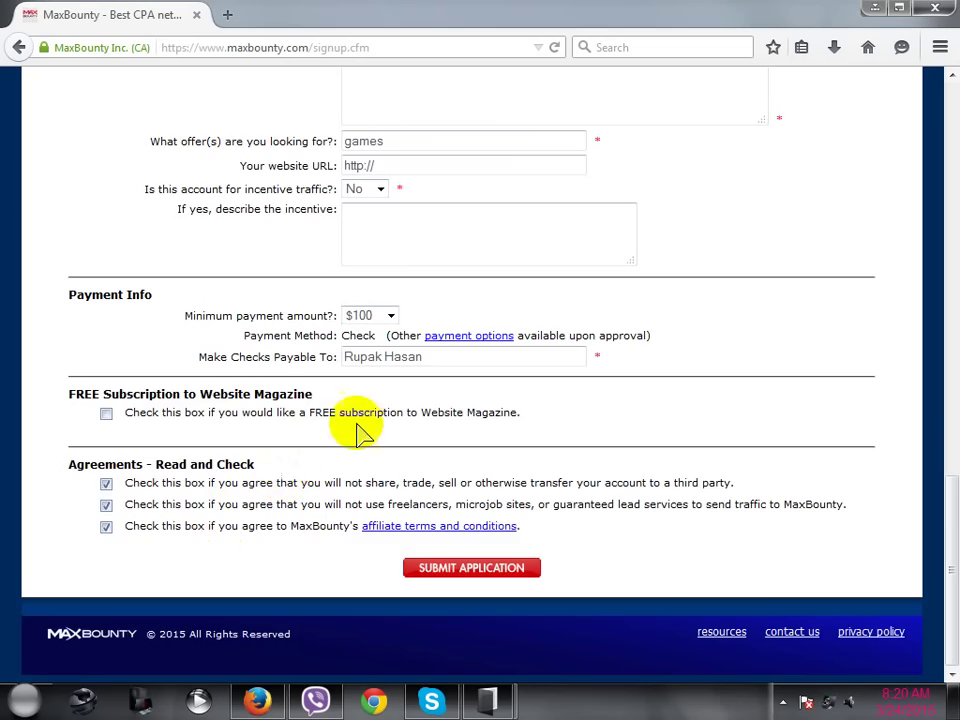
{"action": "scroll", "coordinate": [375, 432], "scroll_direction": "up", "scroll_amount": 1}
{"action": "scroll", "coordinate": [377, 425], "scroll_direction": "up", "scroll_amount": 2}
{"action": "scroll", "coordinate": [364, 338], "scroll_direction": "up", "scroll_amount": 5}
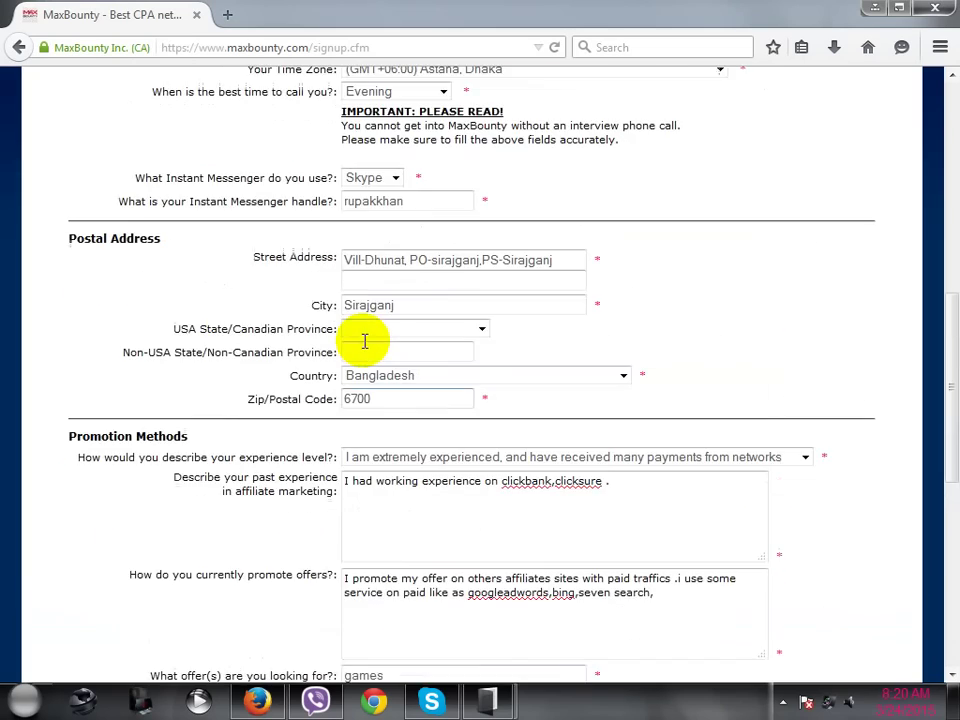
{"action": "scroll", "coordinate": [355, 345], "scroll_direction": "up", "scroll_amount": 3}
{"action": "scroll", "coordinate": [372, 345], "scroll_direction": "down", "scroll_amount": 7}
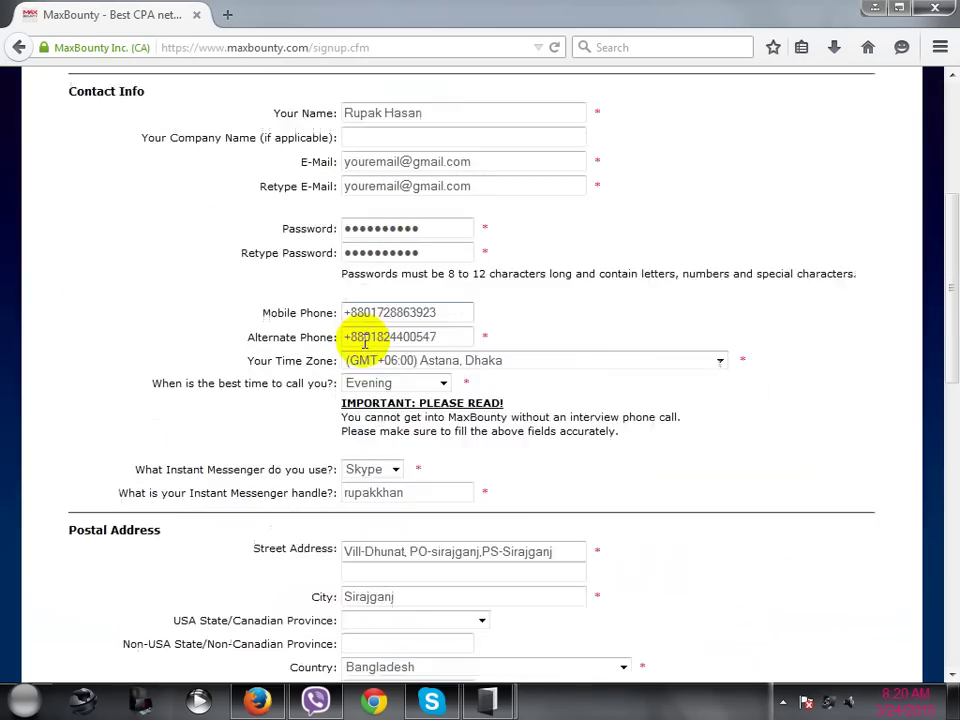
{"action": "scroll", "coordinate": [365, 345], "scroll_direction": "down", "scroll_amount": 3}
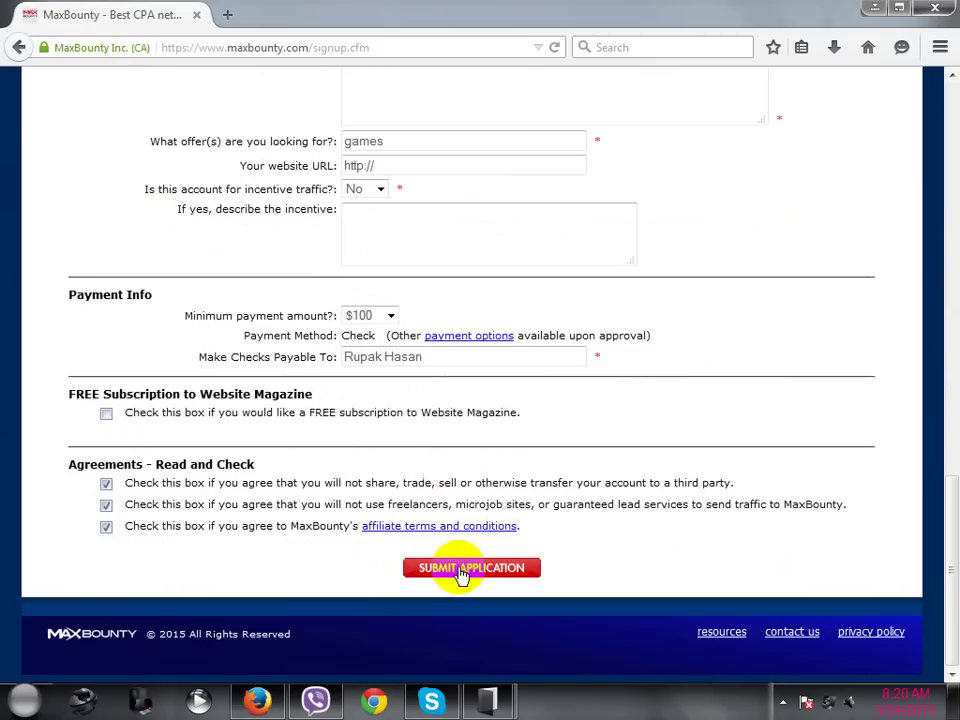
{"action": "scroll", "coordinate": [542, 467], "scroll_direction": "up", "scroll_amount": 4}
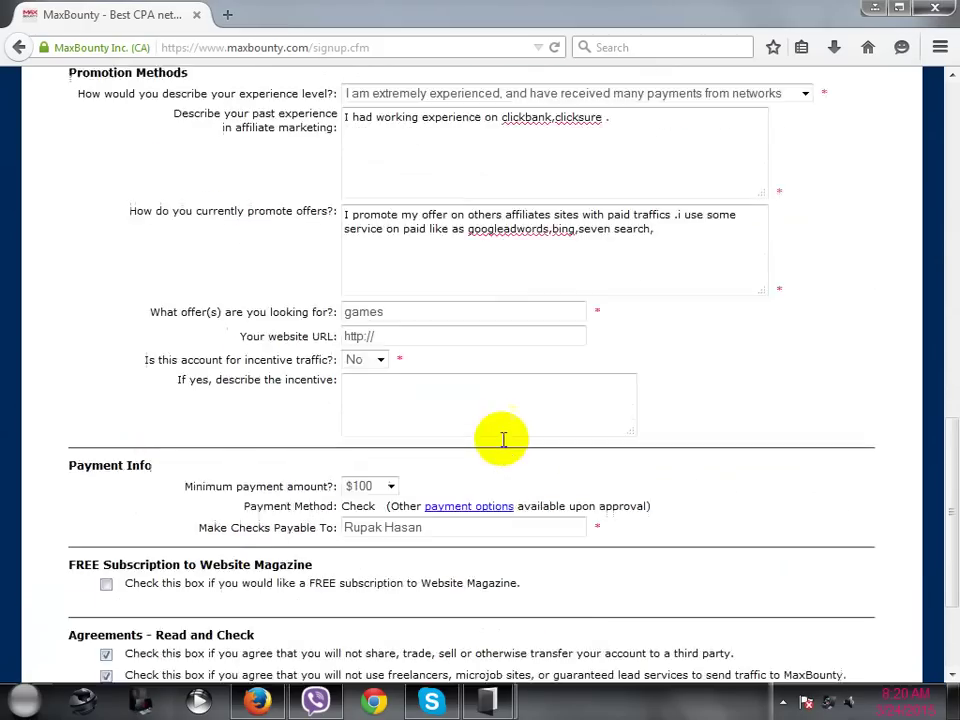
{"action": "left_click", "coordinate": [384, 378]}
{"action": "double_click", "coordinate": [353, 378]}
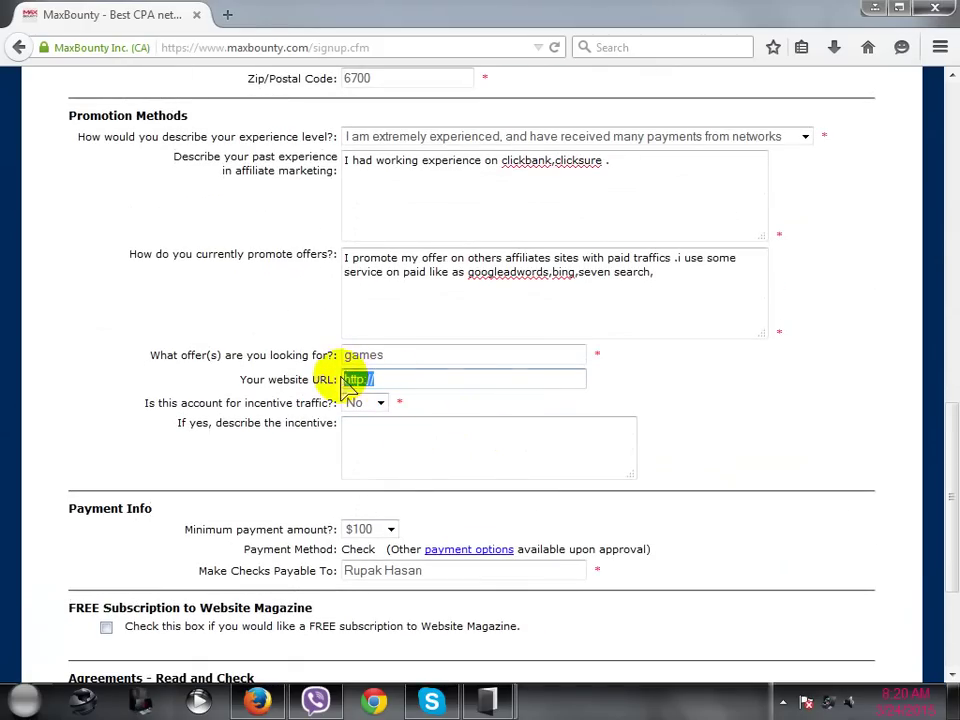
{"action": "left_click", "coordinate": [387, 379]}
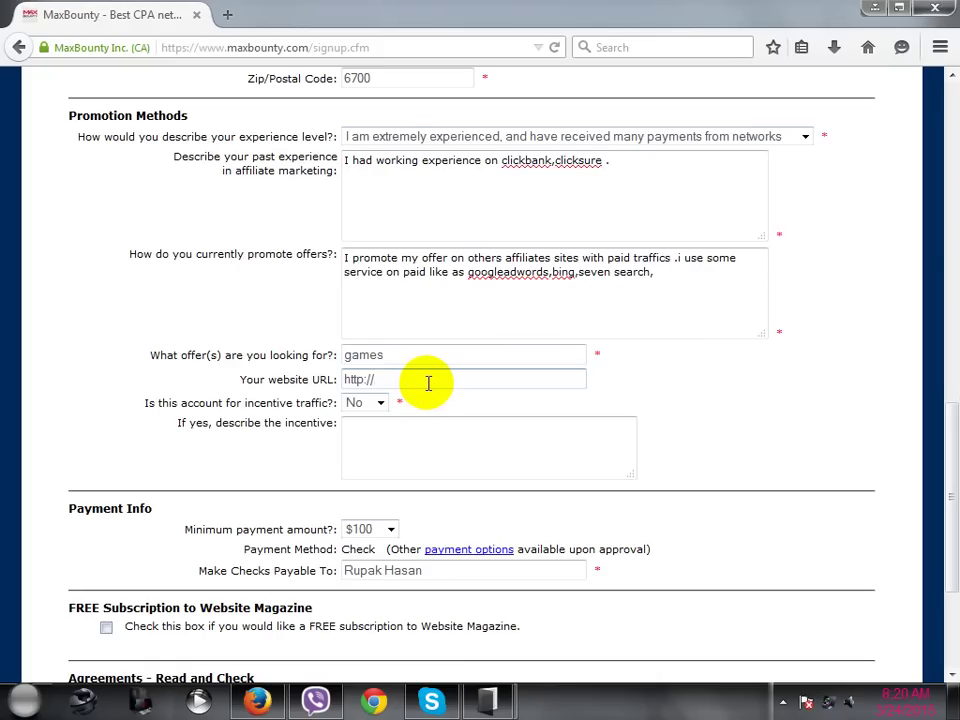
{"action": "scroll", "coordinate": [428, 383], "scroll_direction": "up", "scroll_amount": 4}
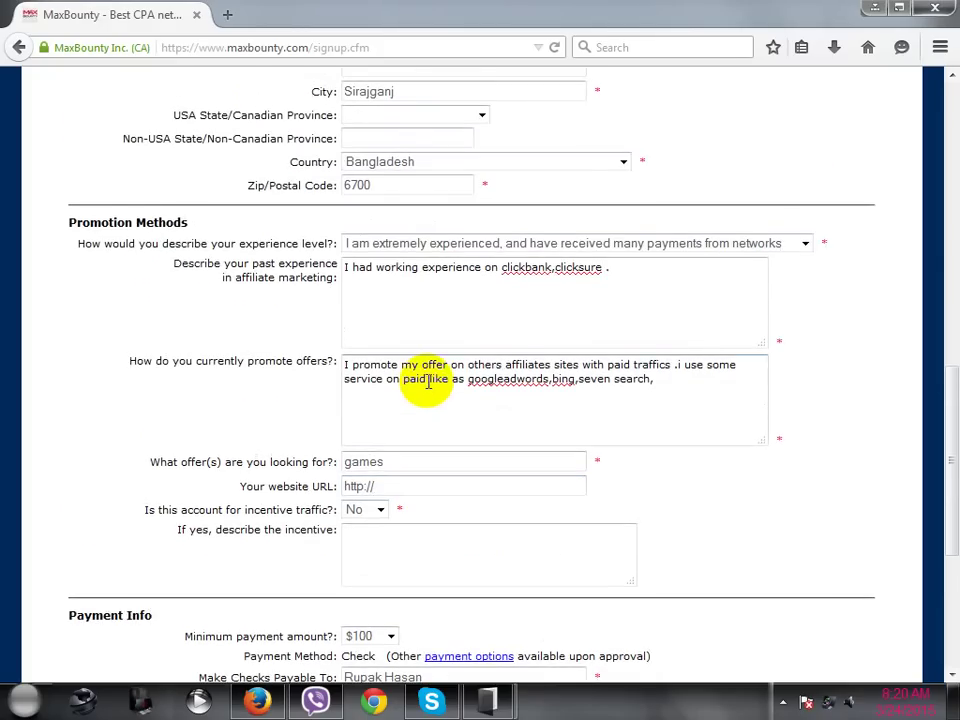
{"action": "scroll", "coordinate": [420, 468], "scroll_direction": "down", "scroll_amount": 2}
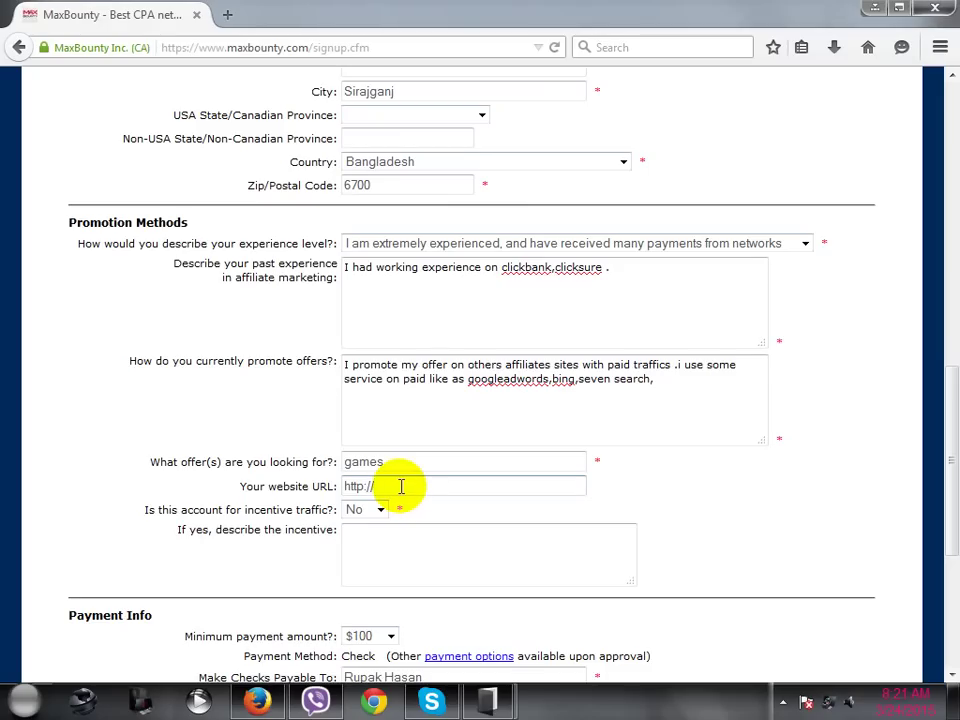
{"action": "left_click_drag", "start_coordinate": [376, 486], "coordinate": [346, 487]}
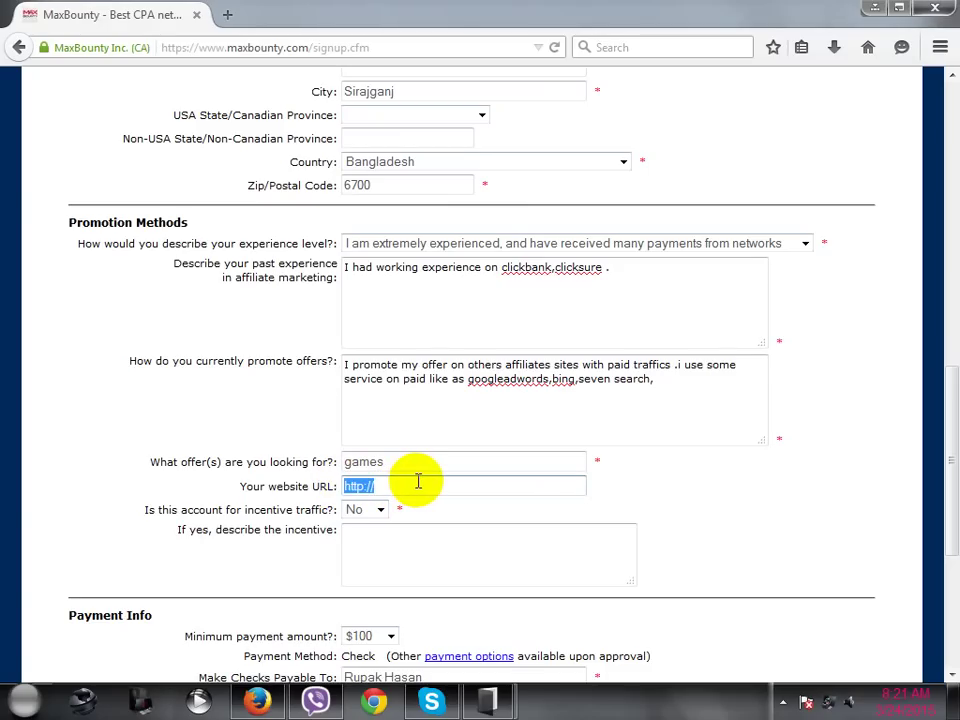
{"action": "scroll", "coordinate": [418, 482], "scroll_direction": "down", "scroll_amount": 2}
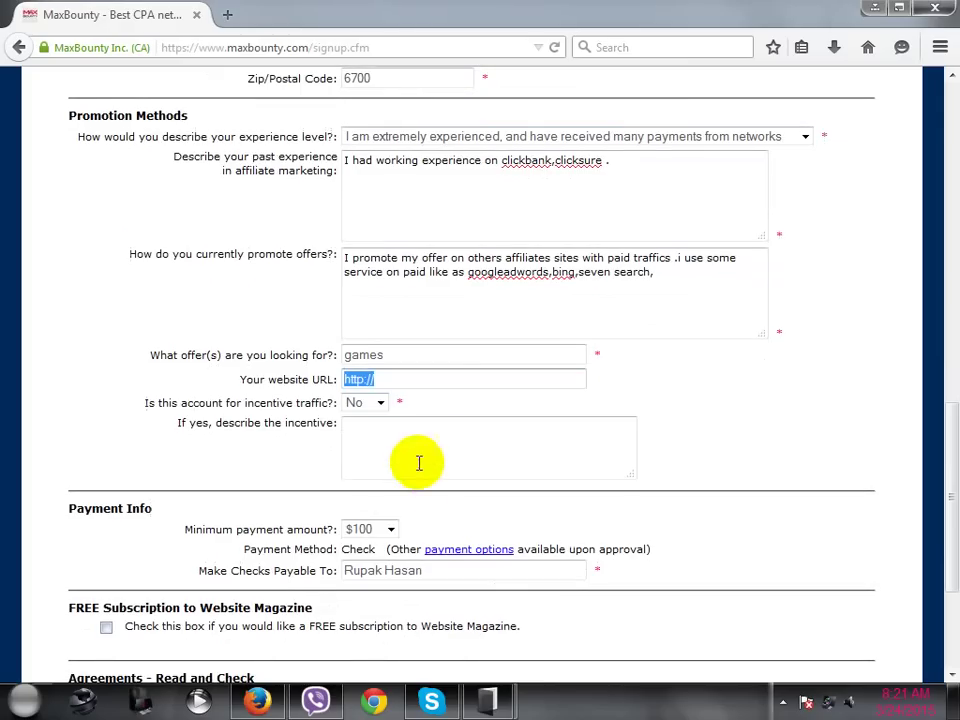
{"action": "left_click", "coordinate": [422, 379]}
{"action": "double_click", "coordinate": [407, 379]}
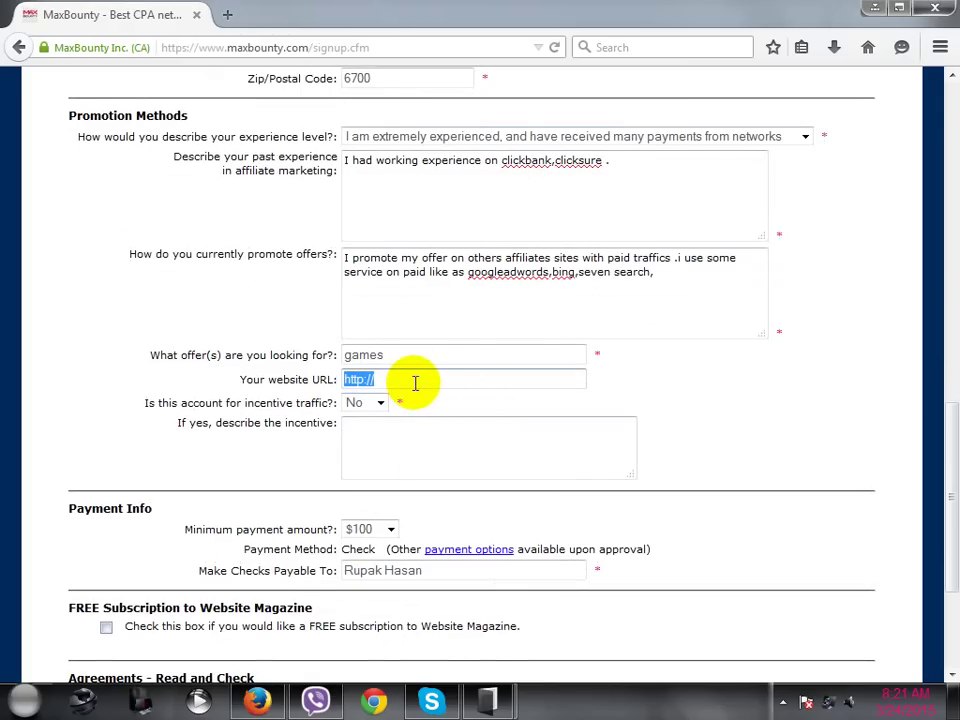
{"action": "scroll", "coordinate": [422, 383], "scroll_direction": "down", "scroll_amount": 2}
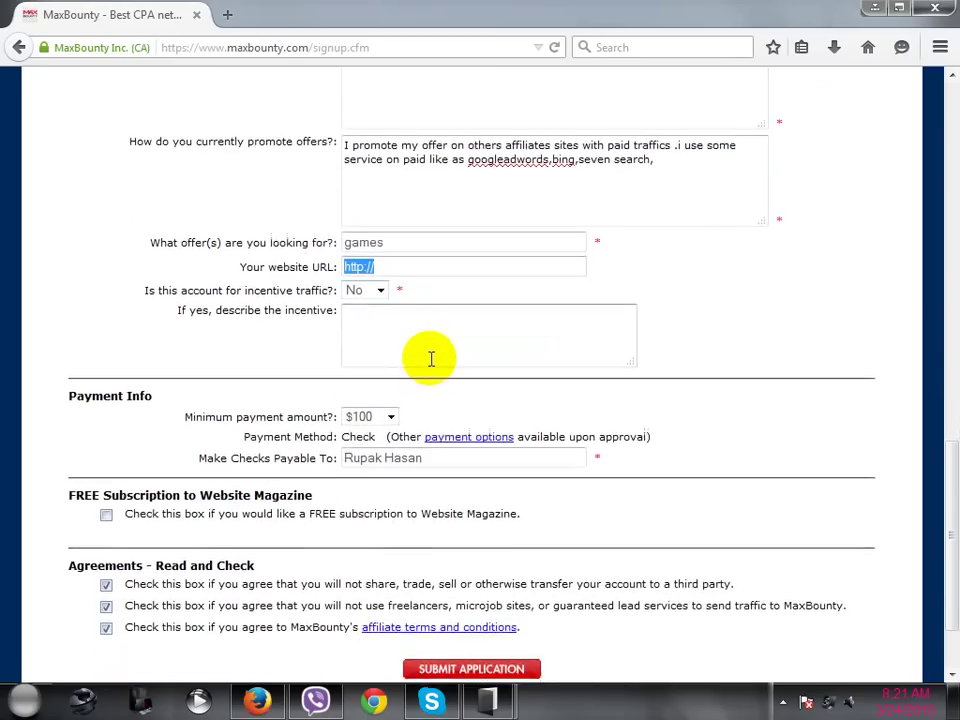
{"action": "scroll", "coordinate": [425, 388], "scroll_direction": "down", "scroll_amount": 2}
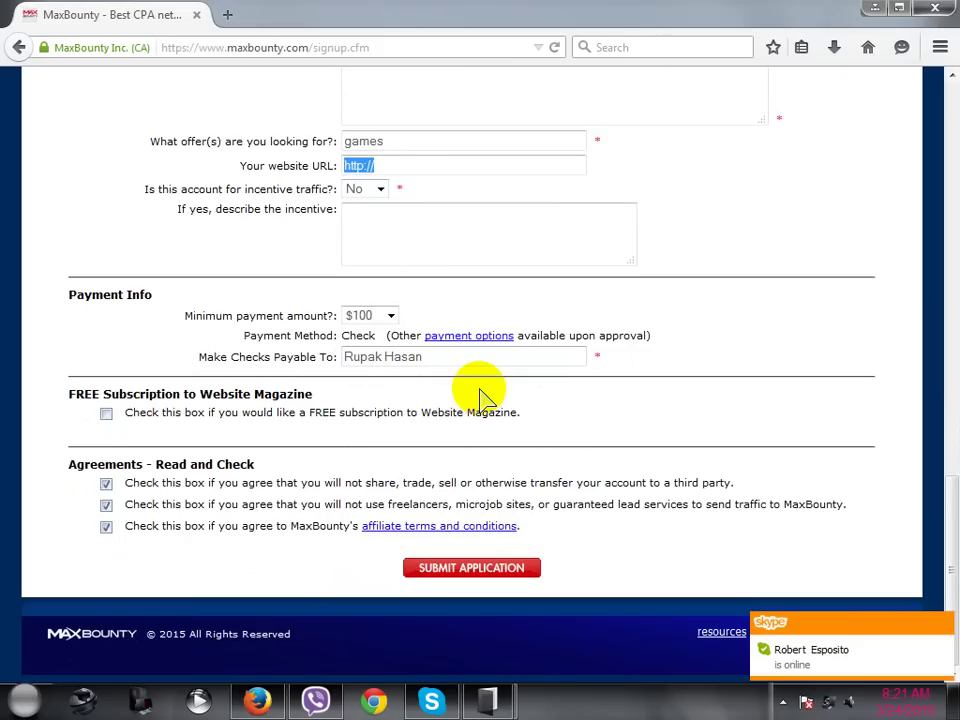
{"action": "scroll", "coordinate": [478, 390], "scroll_direction": "up", "scroll_amount": 3}
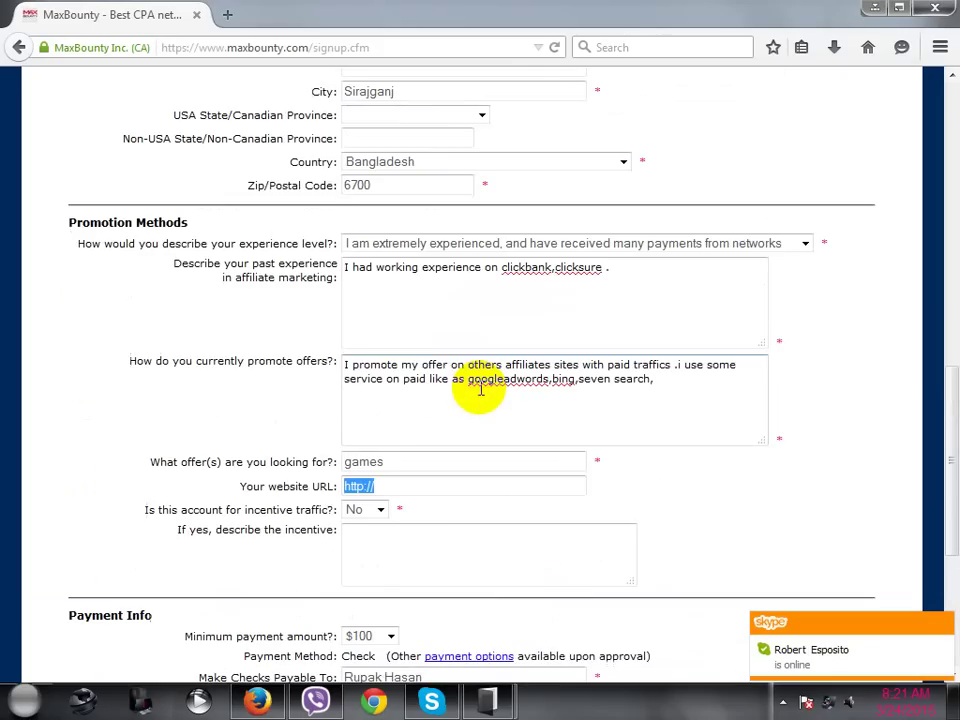
{"action": "left_click_drag", "start_coordinate": [344, 367], "coordinate": [662, 386]}
{"action": "left_click", "coordinate": [665, 384]}
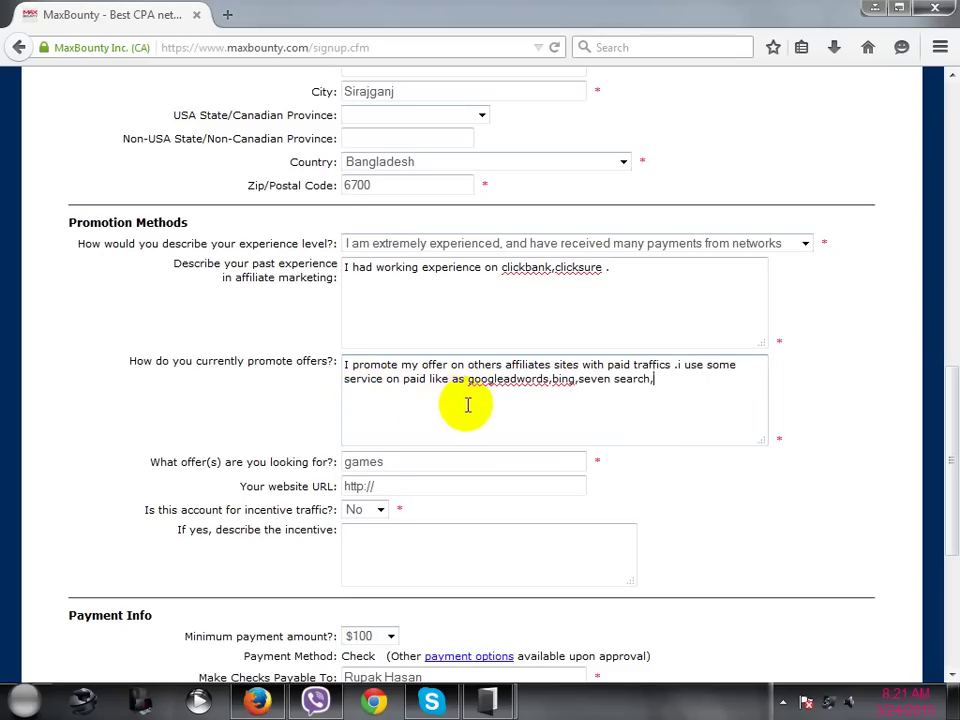
{"action": "scroll", "coordinate": [470, 408], "scroll_direction": "down", "scroll_amount": 2}
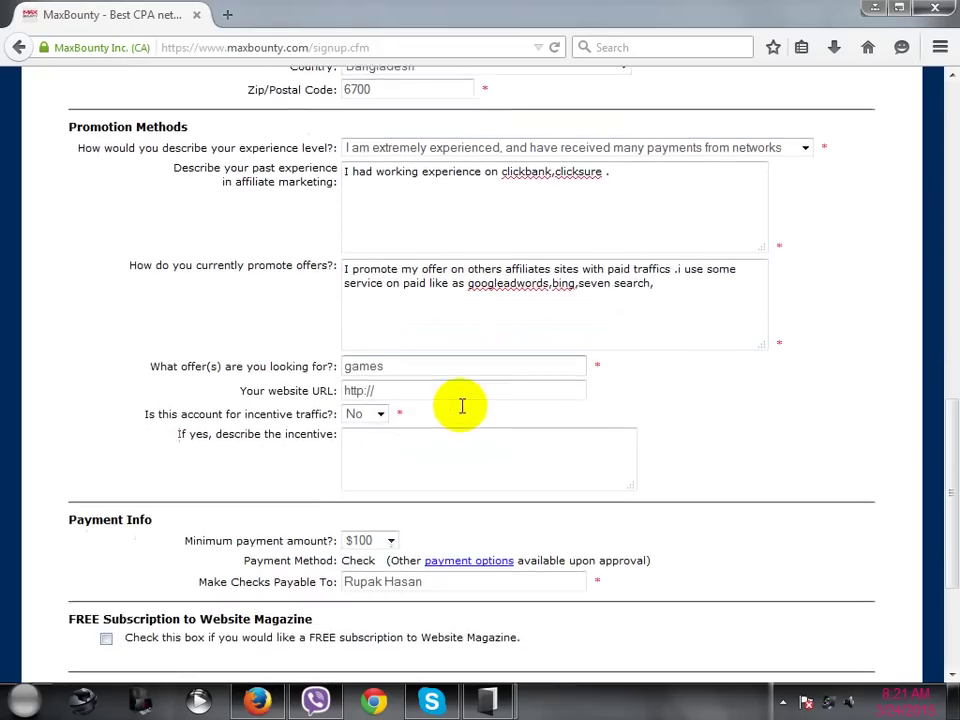
{"action": "scroll", "coordinate": [645, 370], "scroll_direction": "down", "scroll_amount": 4}
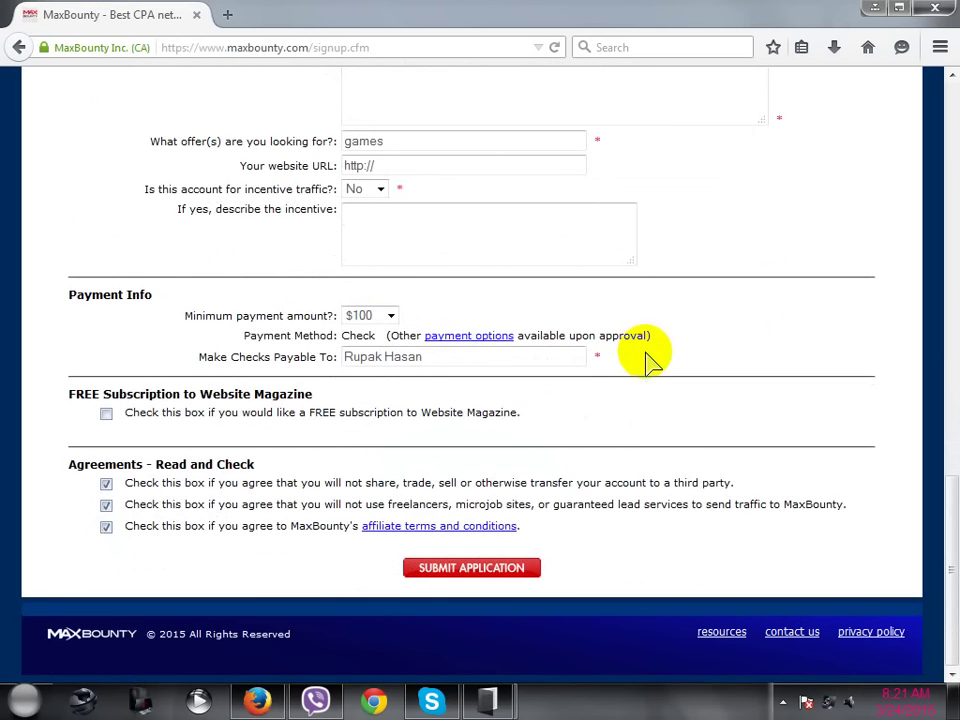
{"action": "scroll", "coordinate": [101, 208], "scroll_direction": "up", "scroll_amount": 18}
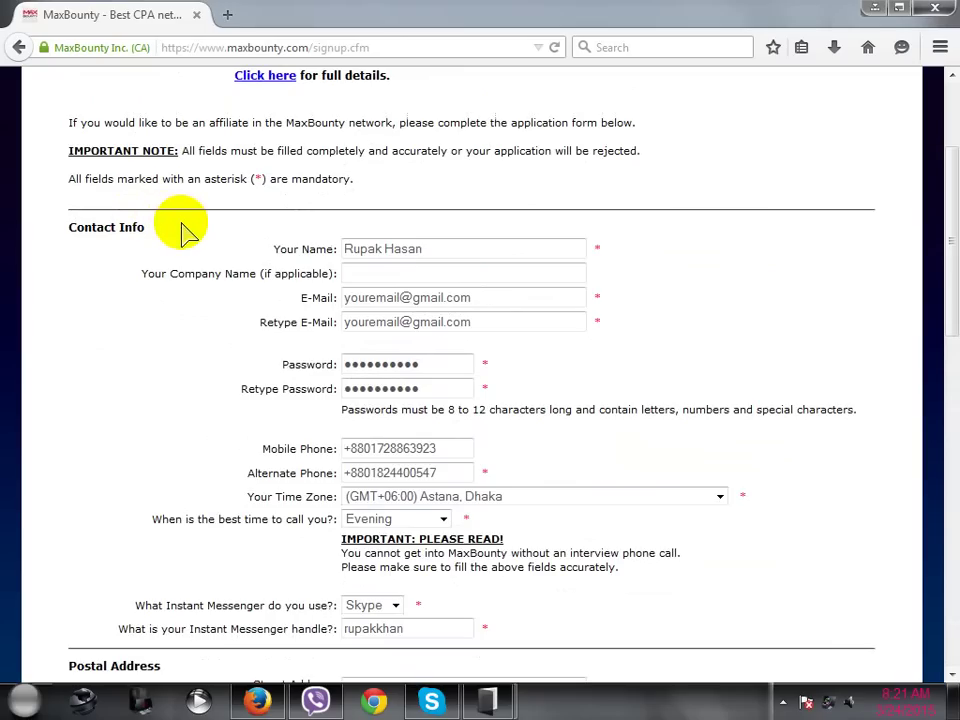
{"action": "scroll", "coordinate": [189, 231], "scroll_direction": "down", "scroll_amount": 14}
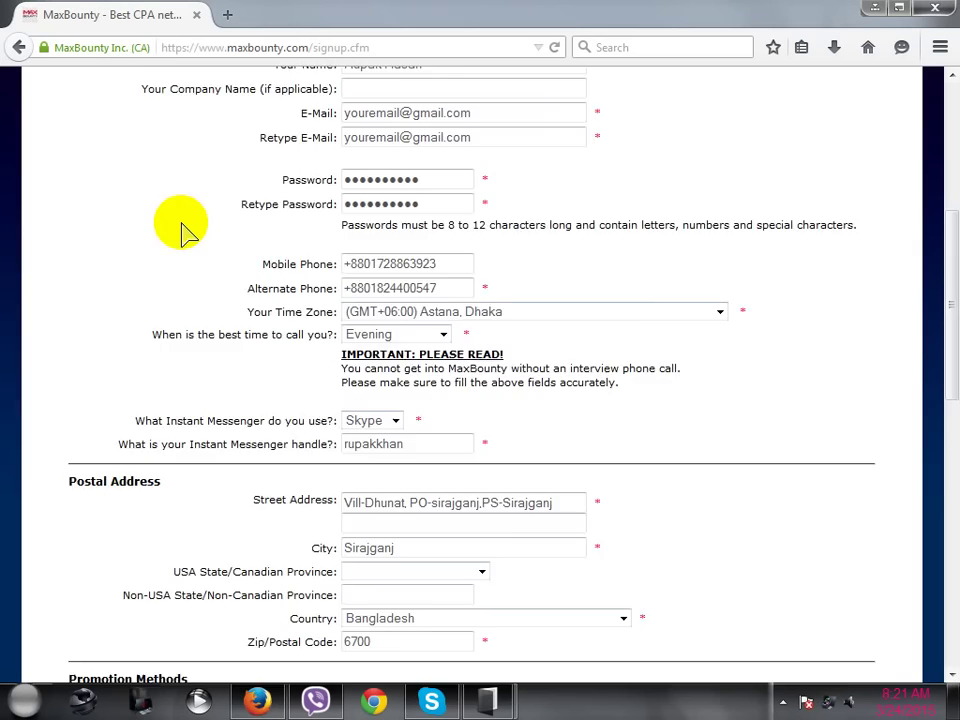
{"action": "scroll", "coordinate": [320, 355], "scroll_direction": "down", "scroll_amount": 4}
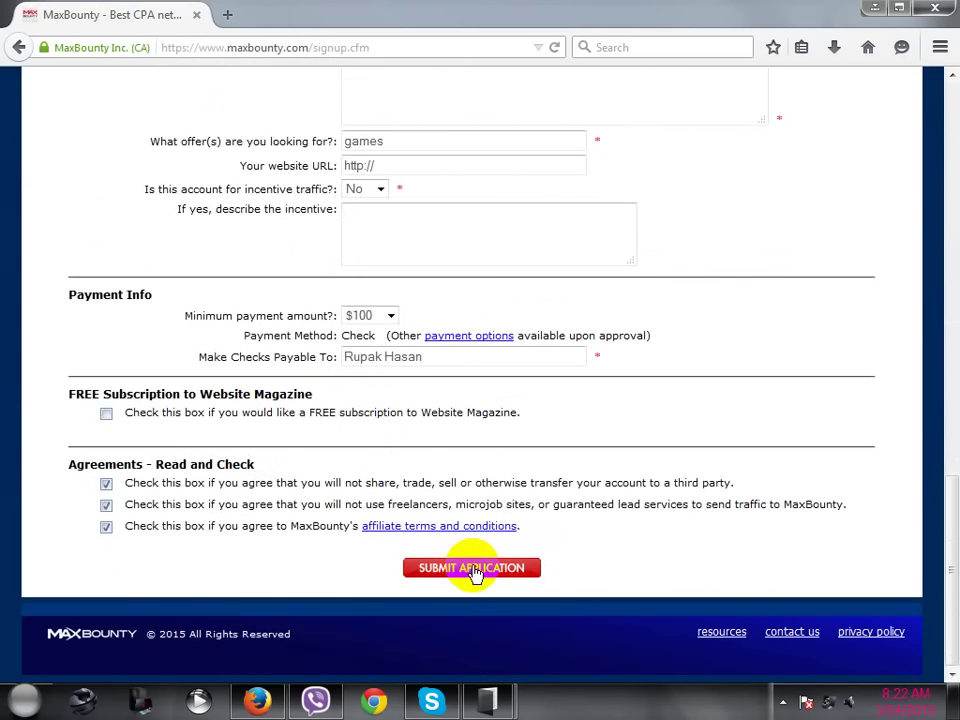
{"action": "scroll", "coordinate": [445, 482], "scroll_direction": "up", "scroll_amount": 12}
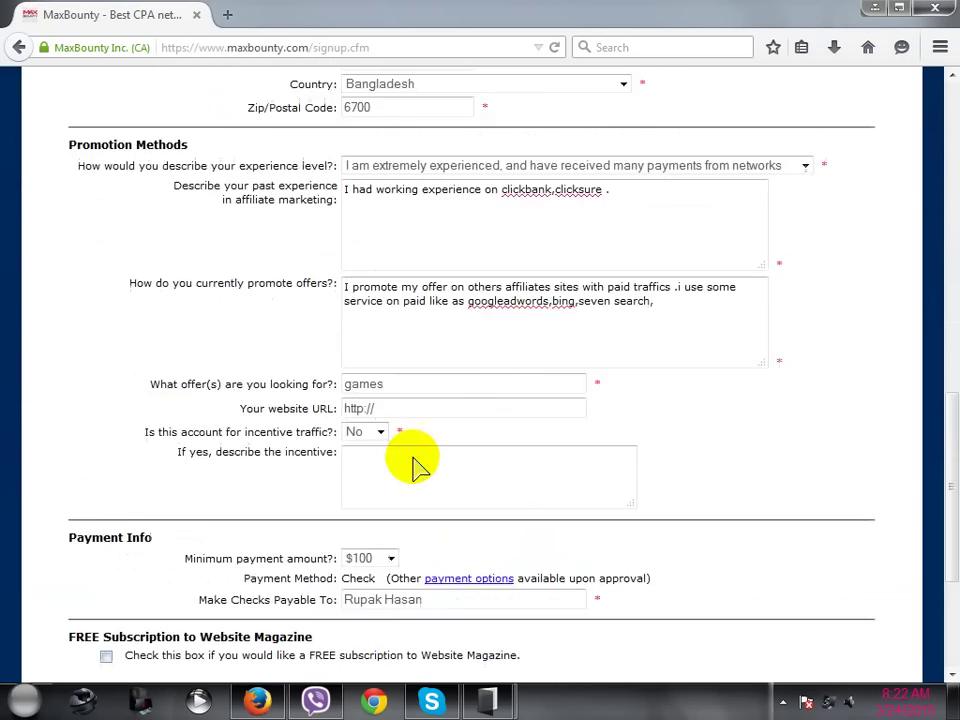
{"action": "scroll", "coordinate": [420, 175], "scroll_direction": "up", "scroll_amount": 4}
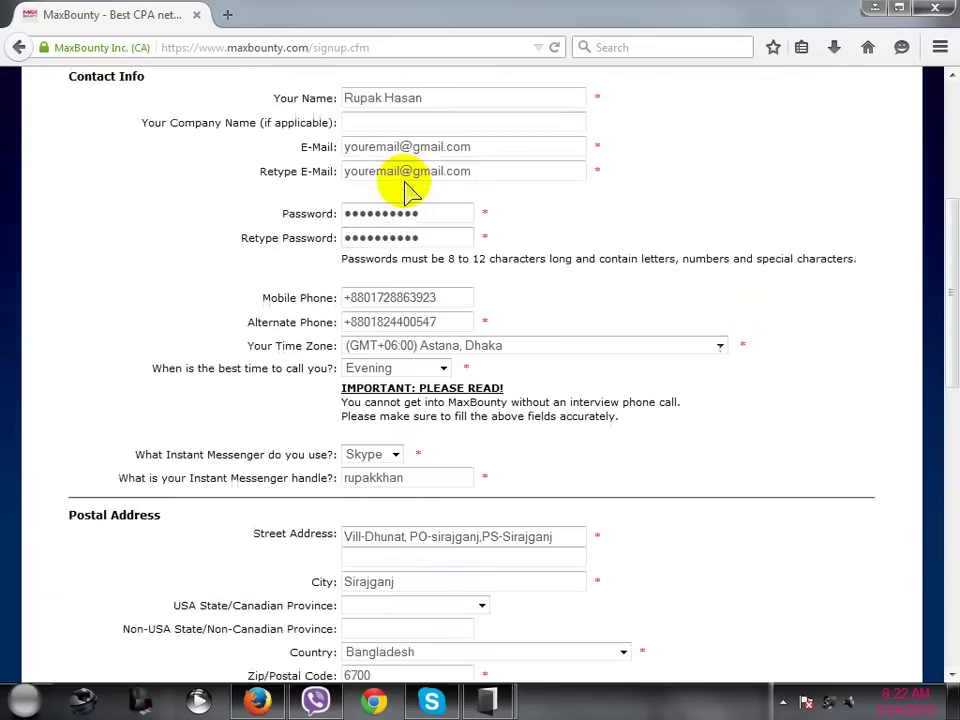
{"action": "left_click_drag", "start_coordinate": [482, 188], "coordinate": [337, 188]}
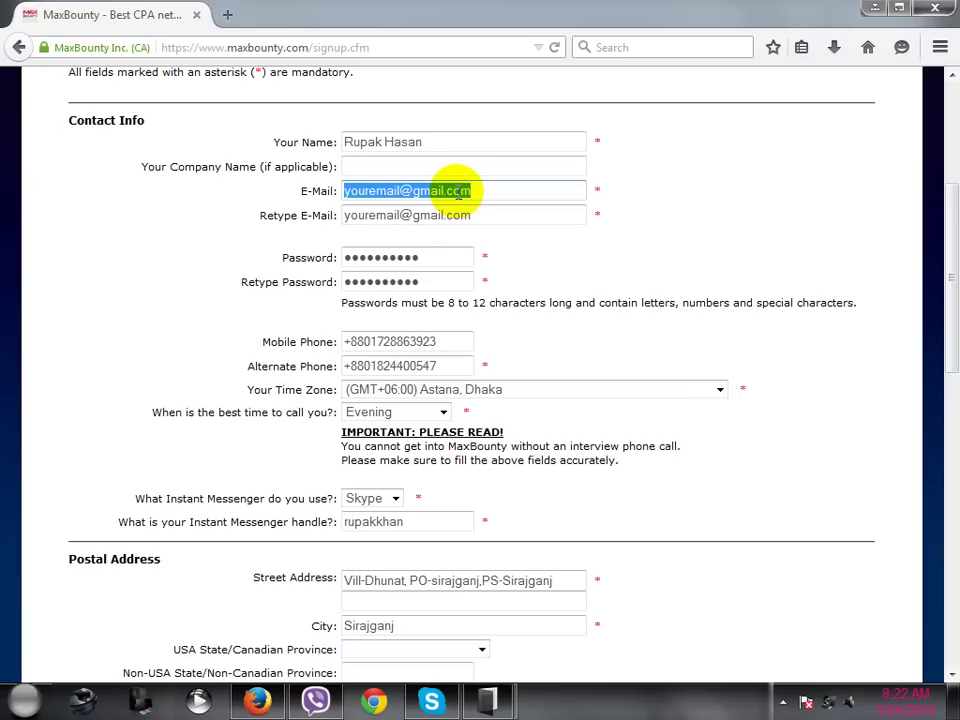
{"action": "left_click", "coordinate": [252, 703]}
{"action": "left_click", "coordinate": [252, 703]}
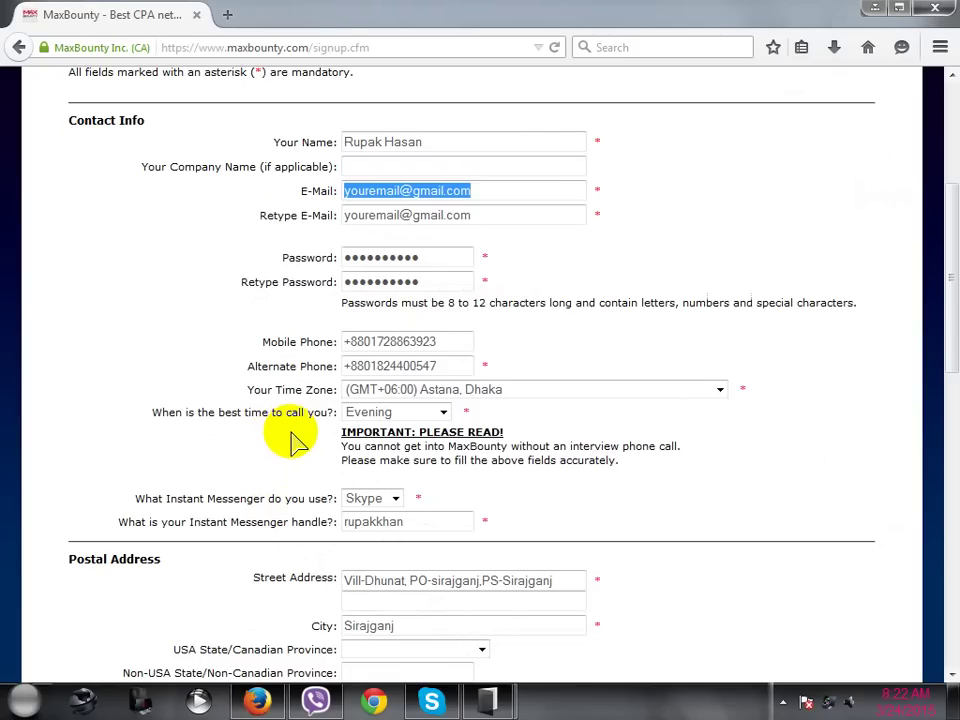
{"action": "scroll", "coordinate": [290, 440], "scroll_direction": "down", "scroll_amount": 10}
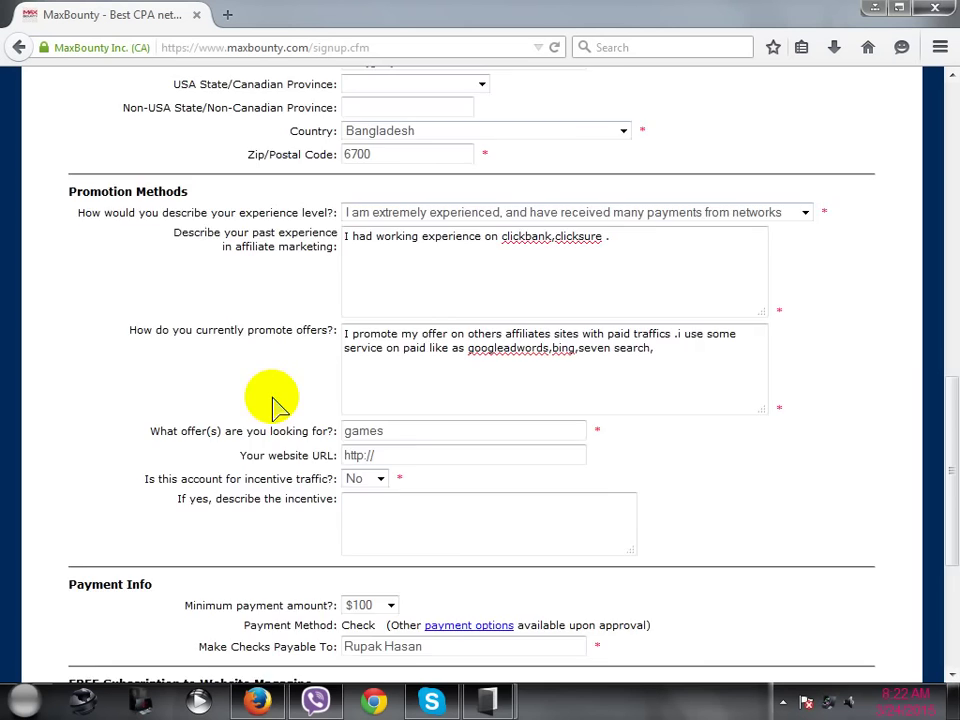
{"action": "scroll", "coordinate": [272, 403], "scroll_direction": "up", "scroll_amount": 3}
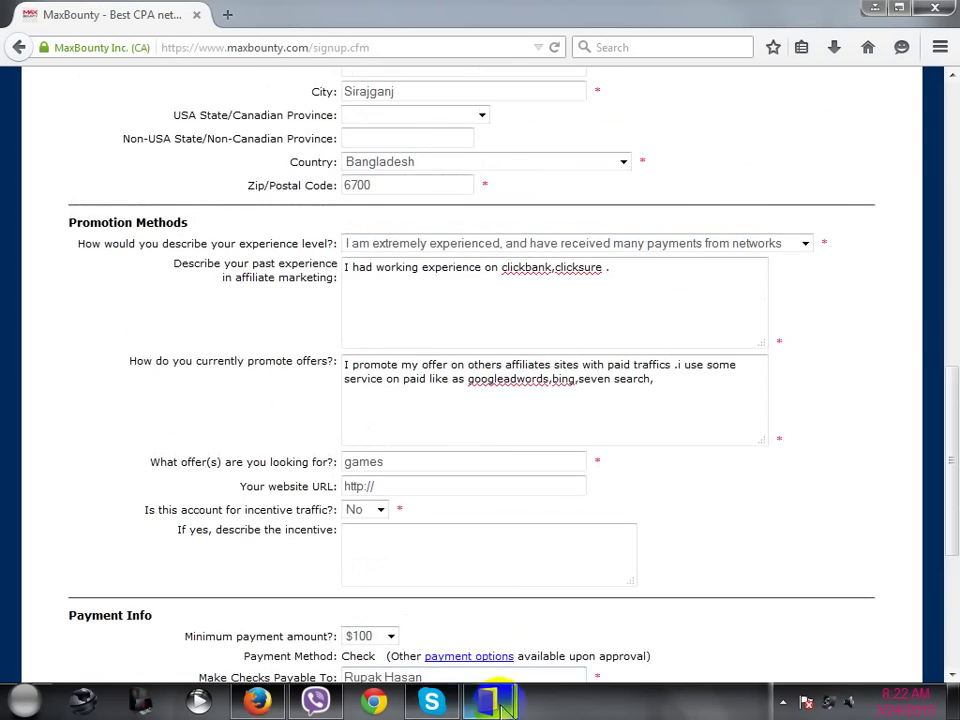
{"action": "mouse_move", "coordinate": [492, 699]}
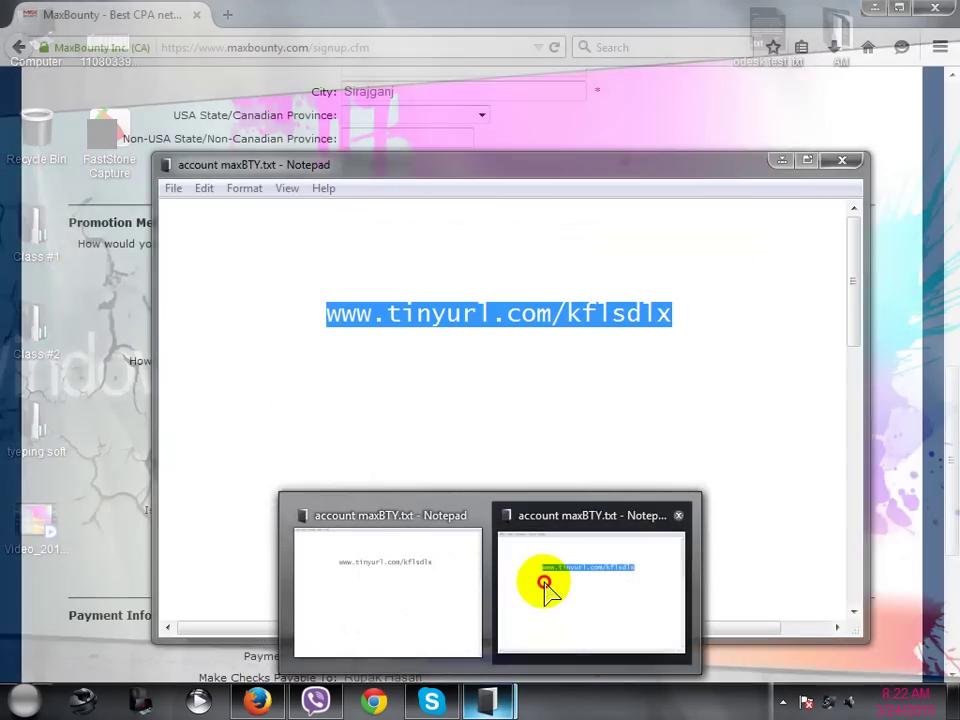
{"action": "left_click", "coordinate": [545, 584]}
{"action": "left_click", "coordinate": [545, 582]}
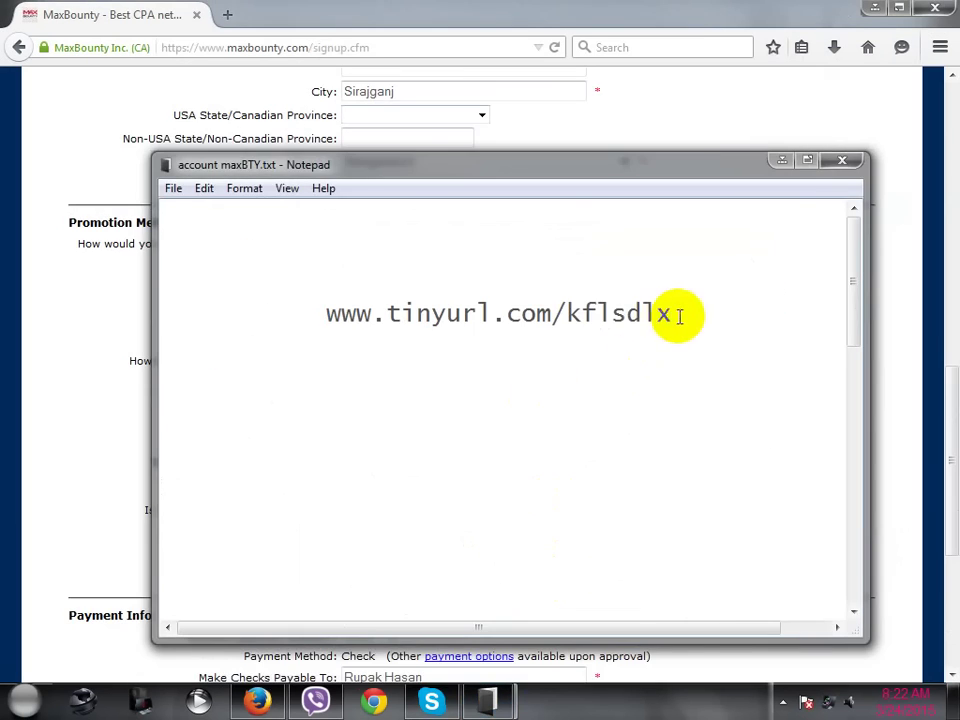
{"action": "left_click_drag", "start_coordinate": [669, 313], "coordinate": [332, 304]}
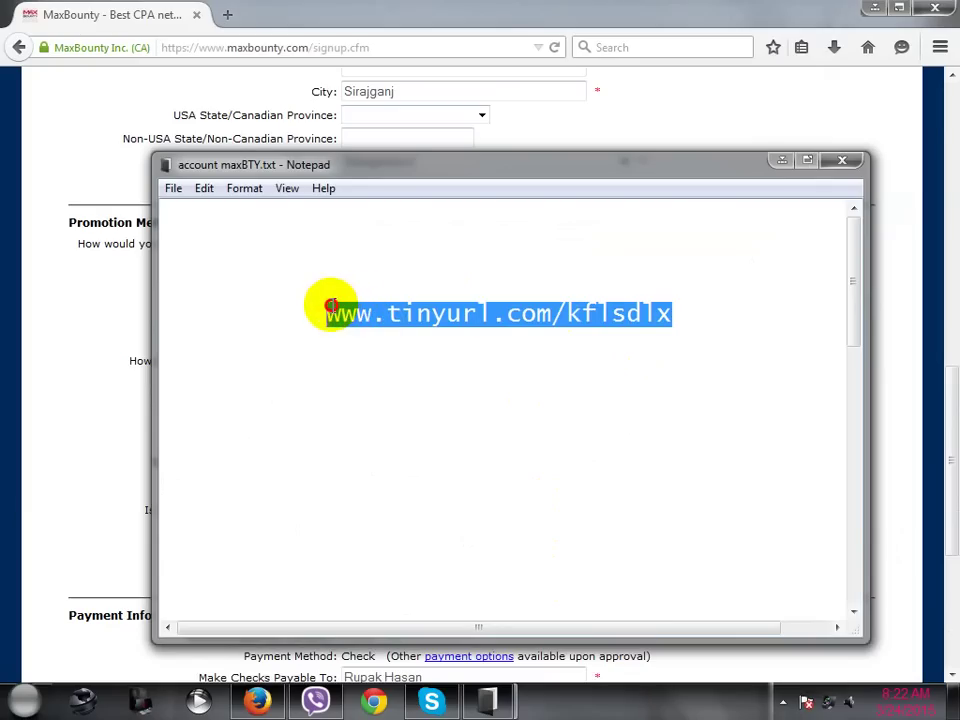
{"action": "left_click", "coordinate": [355, 349]}
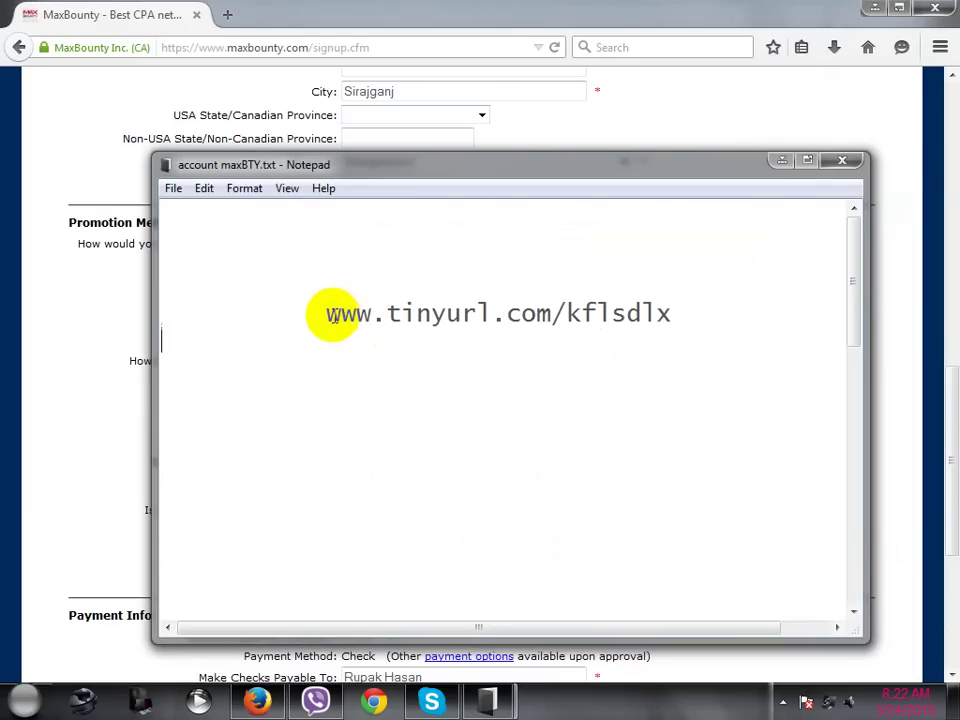
{"action": "left_click", "coordinate": [328, 315]}
{"action": "left_click_drag", "start_coordinate": [328, 315], "coordinate": [381, 321]}
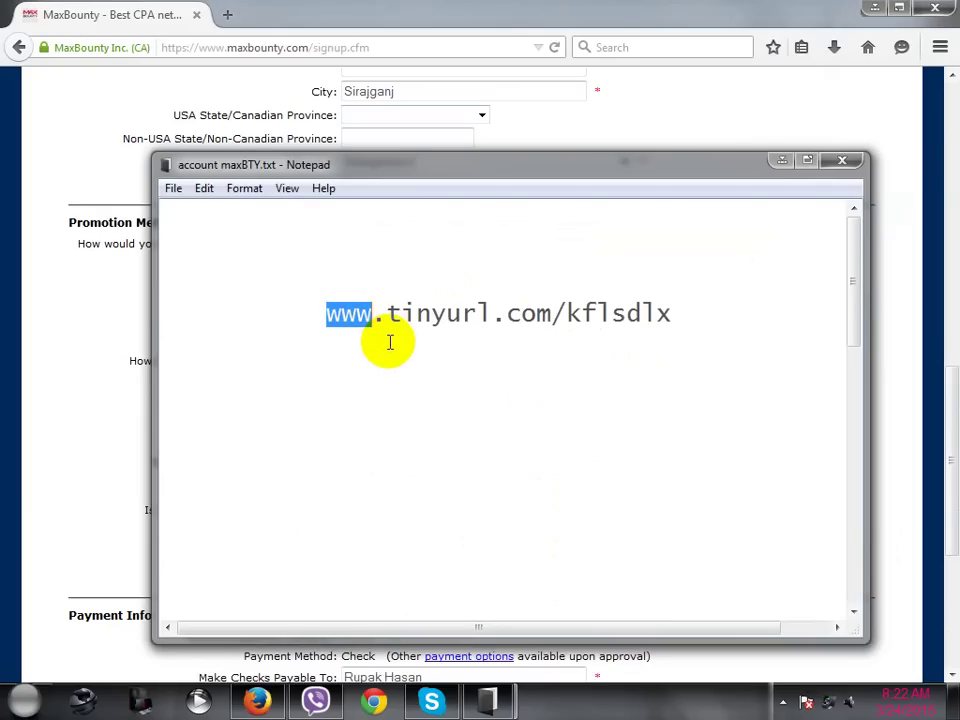
{"action": "left_click", "coordinate": [390, 341]}
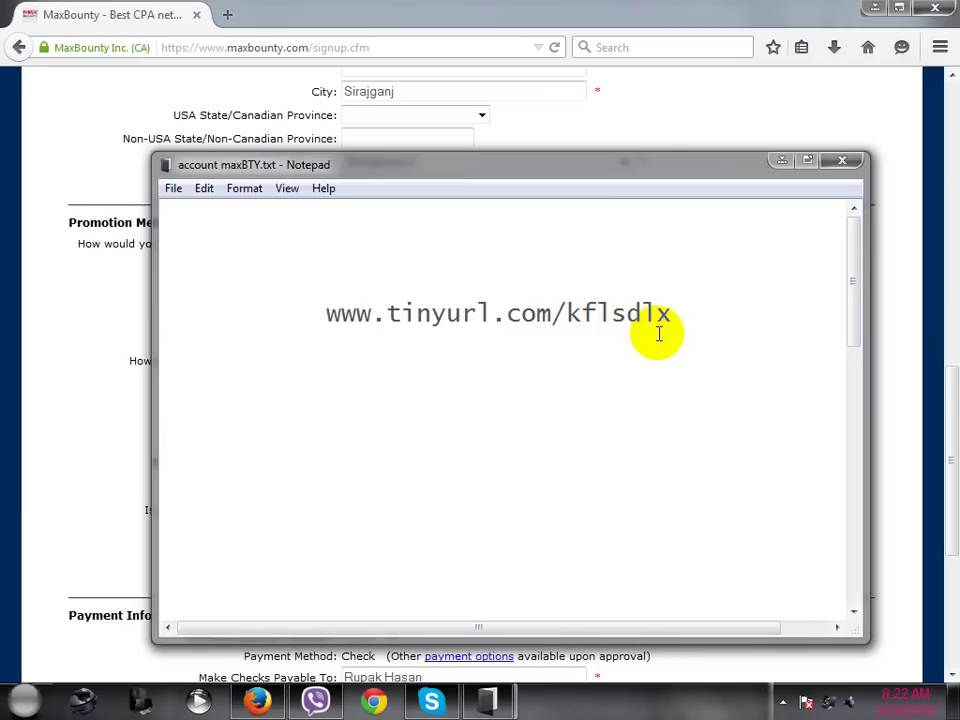
{"action": "left_click_drag", "start_coordinate": [672, 320], "coordinate": [323, 316]}
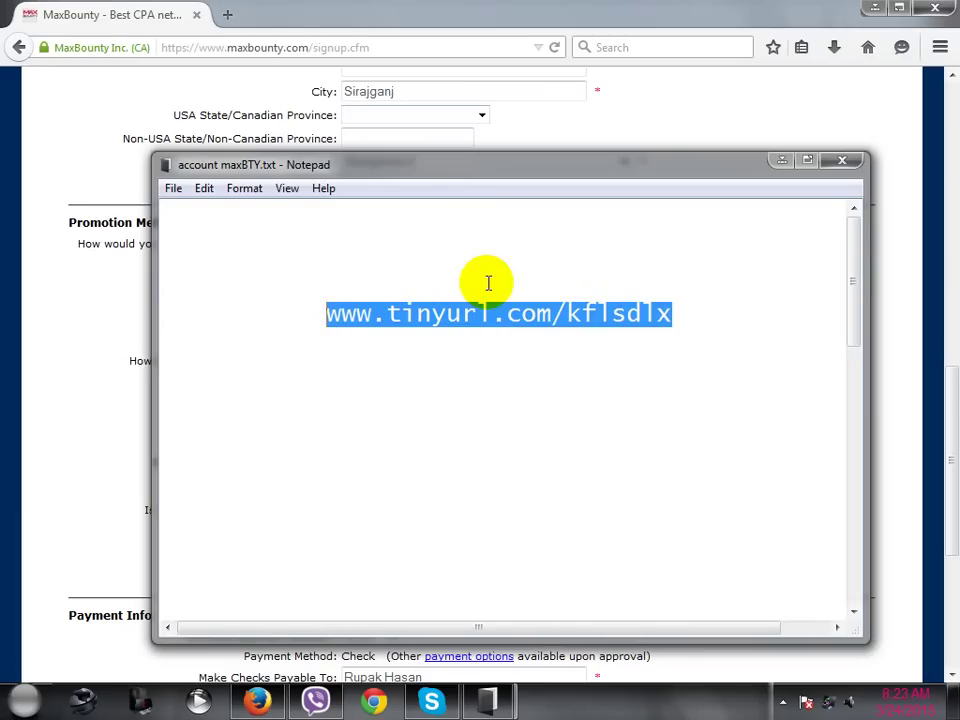